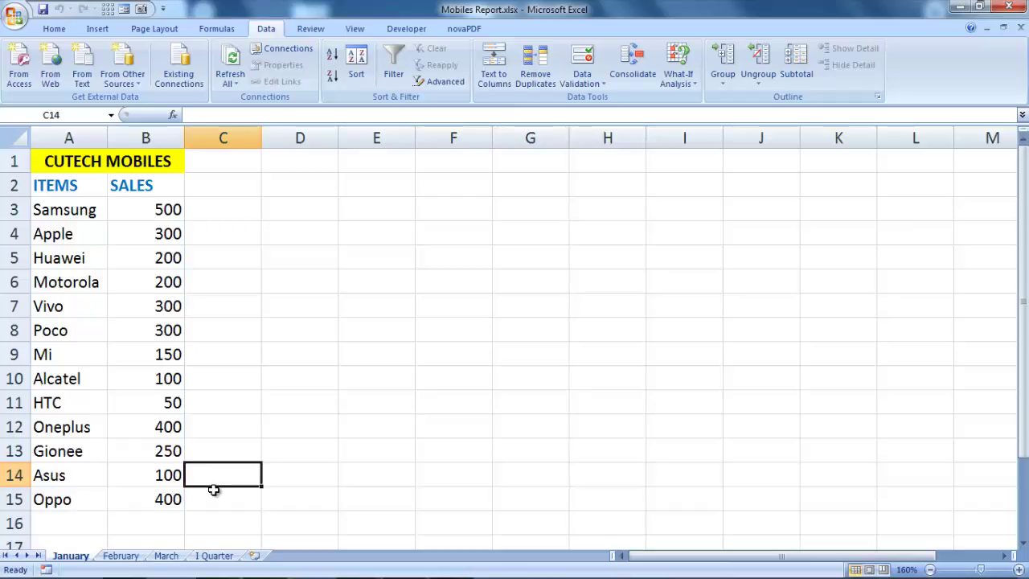
- Flip through the February, March and blank I Quarter sheets, then return to January
{"action": "left_click", "coordinate": [133, 555]}
{"action": "left_click", "coordinate": [72, 556]}
{"action": "left_click", "coordinate": [125, 556]}
{"action": "left_click", "coordinate": [166, 556]}
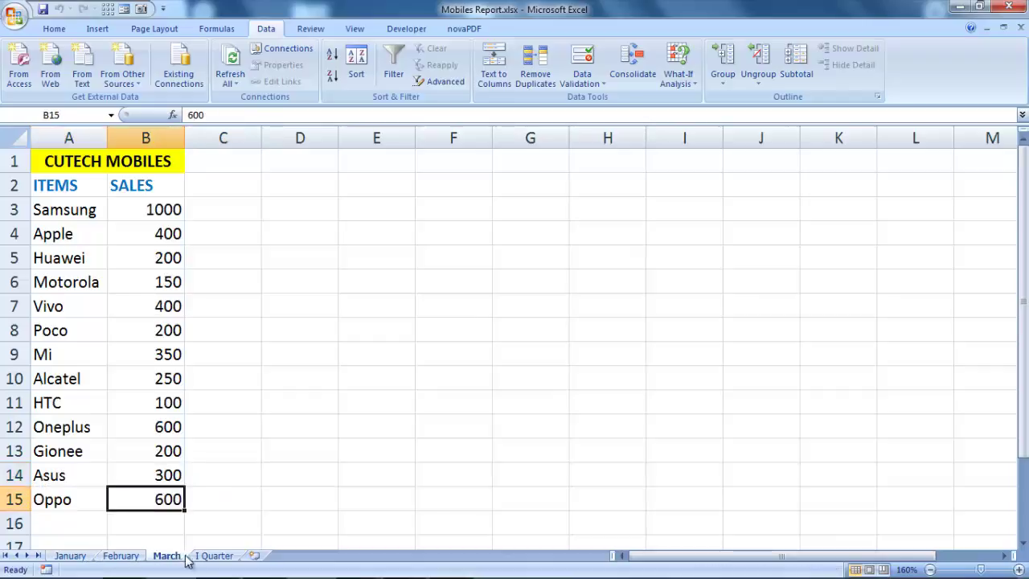
{"action": "left_click", "coordinate": [217, 555]}
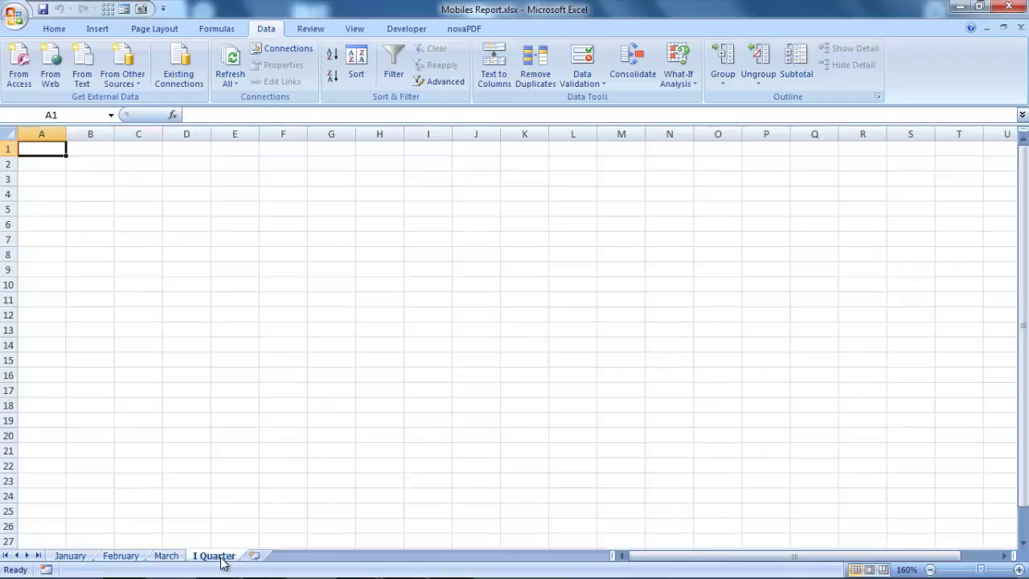
{"action": "left_click", "coordinate": [167, 555]}
{"action": "left_click", "coordinate": [133, 556]}
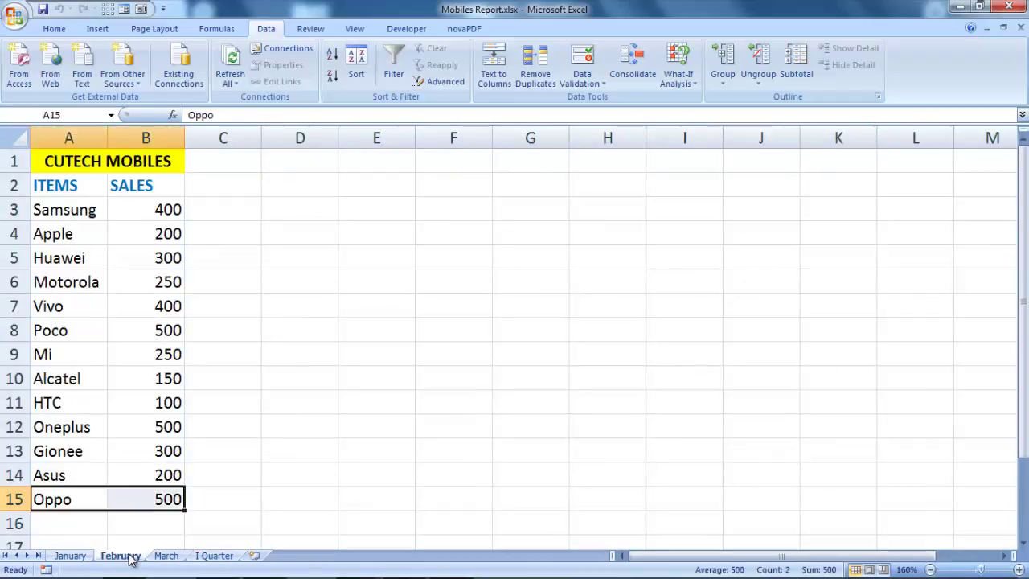
{"action": "left_click", "coordinate": [76, 556]}
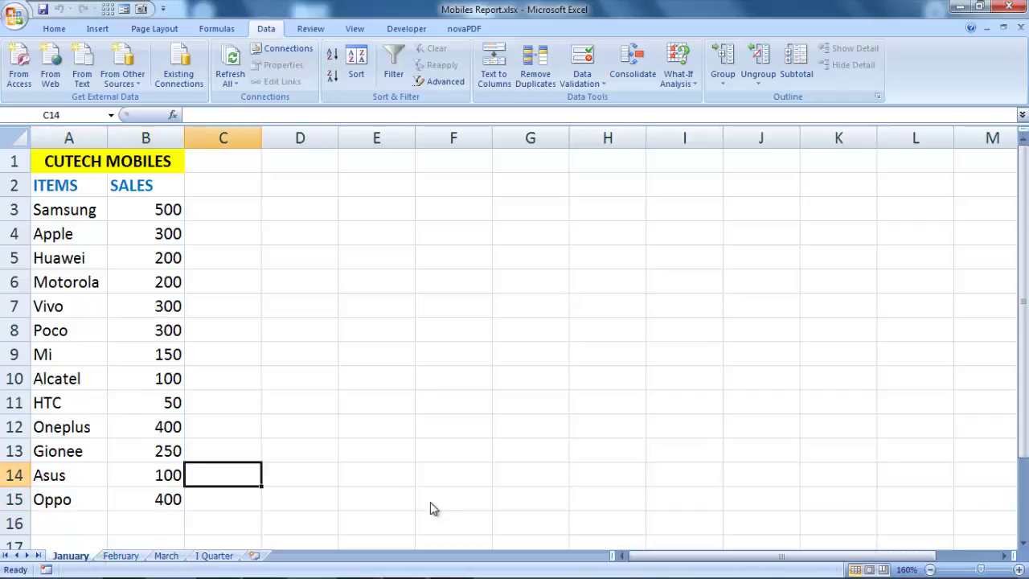
- Check the March and 1st Qtr production totals in SUM MULTI, then minimize Excel
{"action": "left_click", "coordinate": [121, 556]}
{"action": "left_click", "coordinate": [156, 556]}
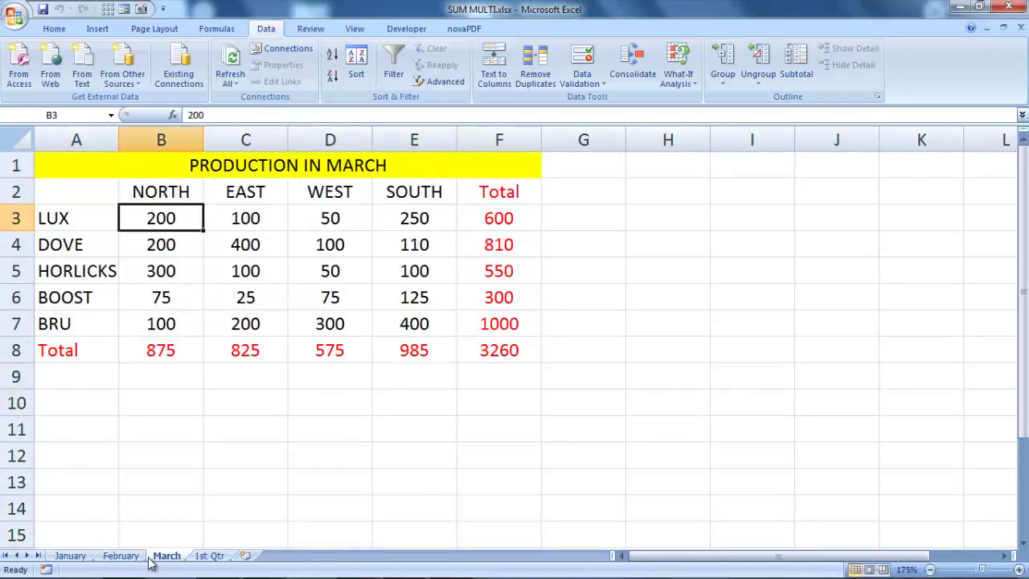
{"action": "left_click", "coordinate": [209, 556]}
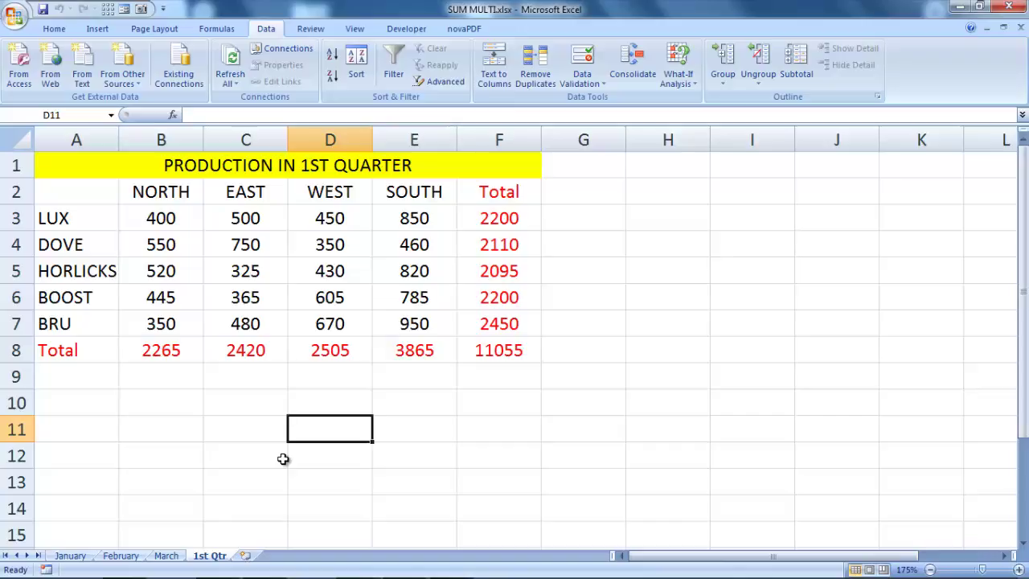
{"action": "left_click", "coordinate": [960, 7]}
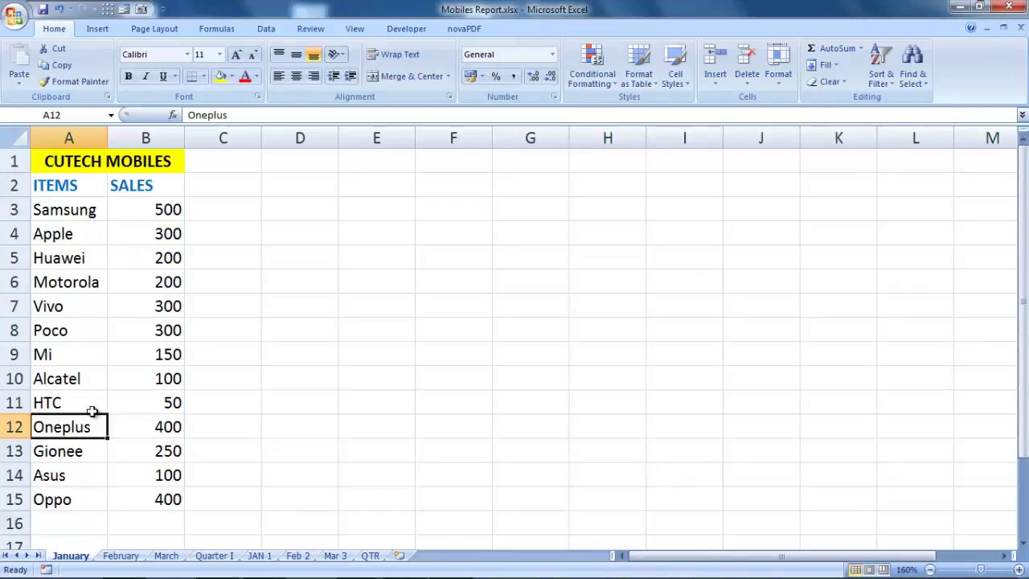
- Compare the January, February and March sales sheets, then go to the empty Quarter I sheet
{"action": "left_click", "coordinate": [231, 299]}
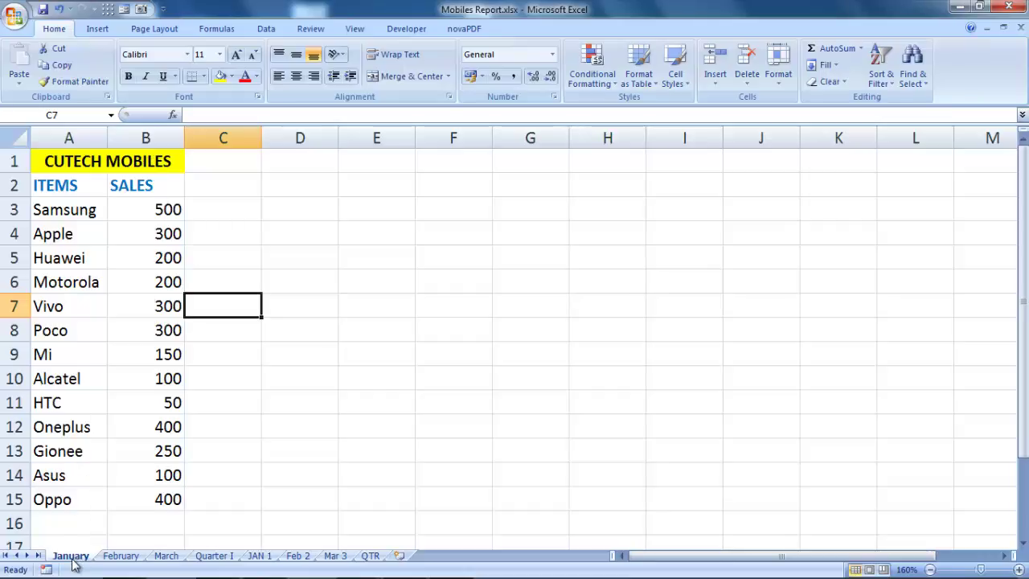
{"action": "left_click", "coordinate": [122, 558]}
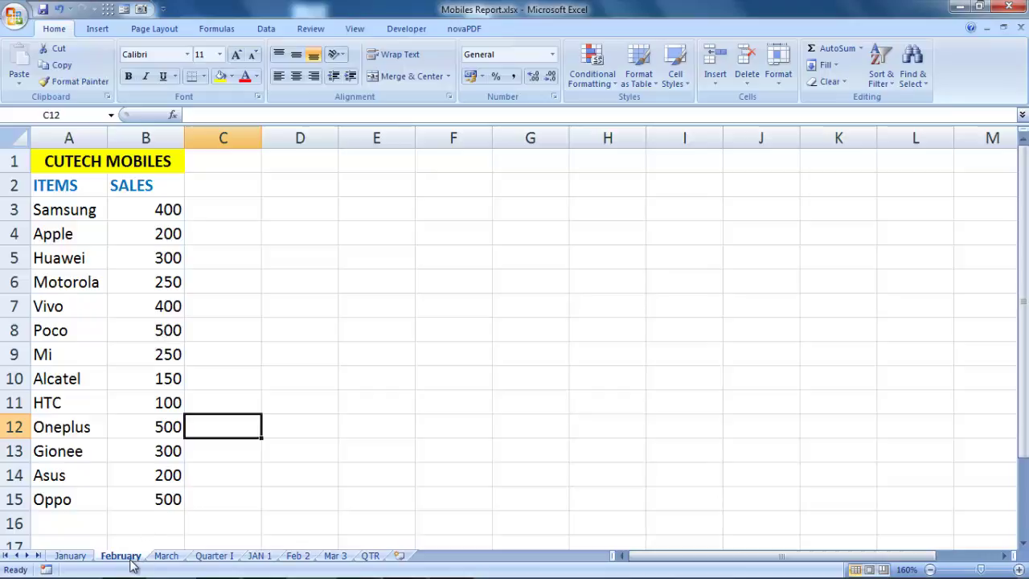
{"action": "left_click", "coordinate": [167, 558]}
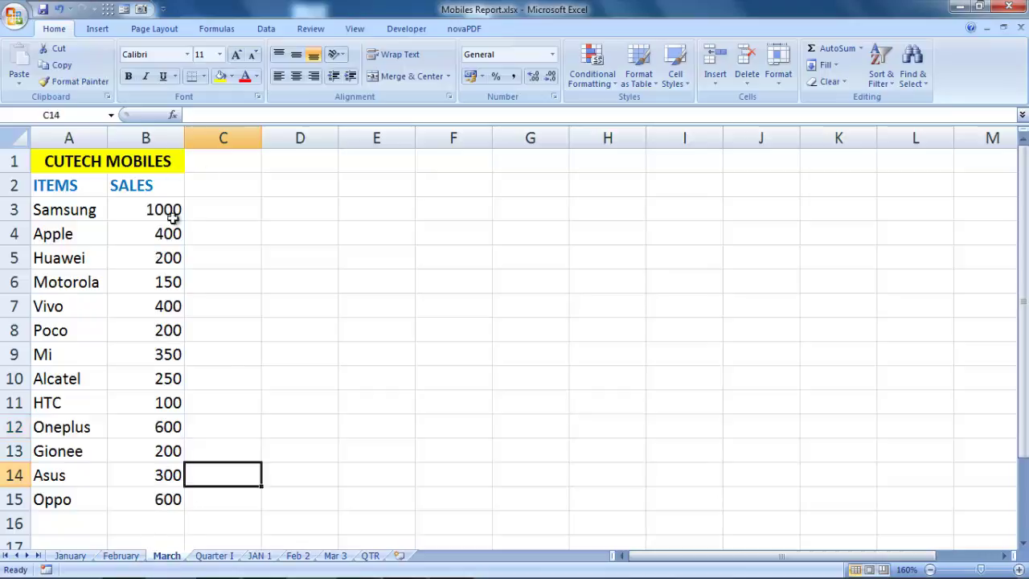
{"action": "left_click", "coordinate": [251, 383]}
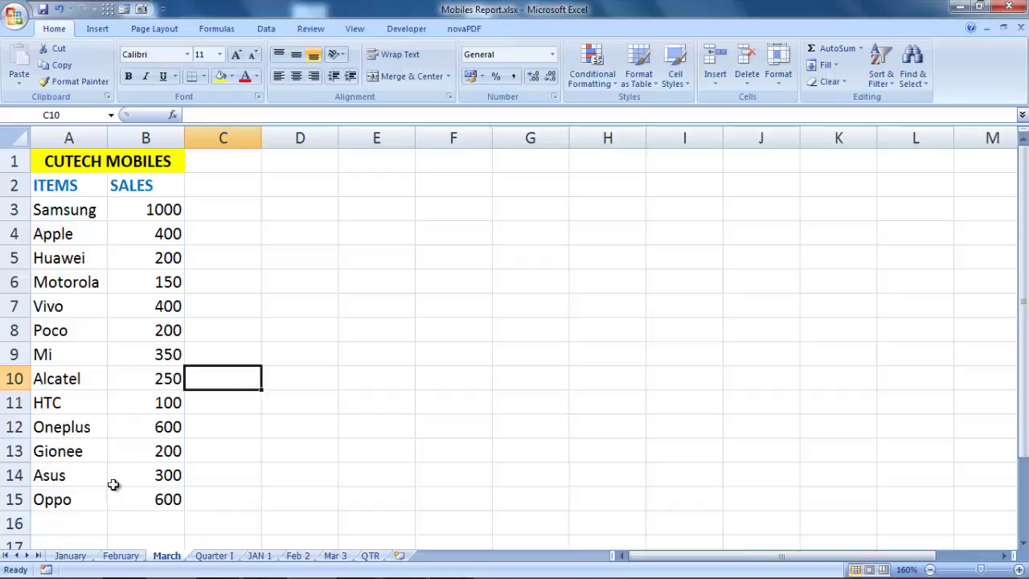
{"action": "left_click", "coordinate": [87, 560]}
{"action": "left_click", "coordinate": [124, 562]}
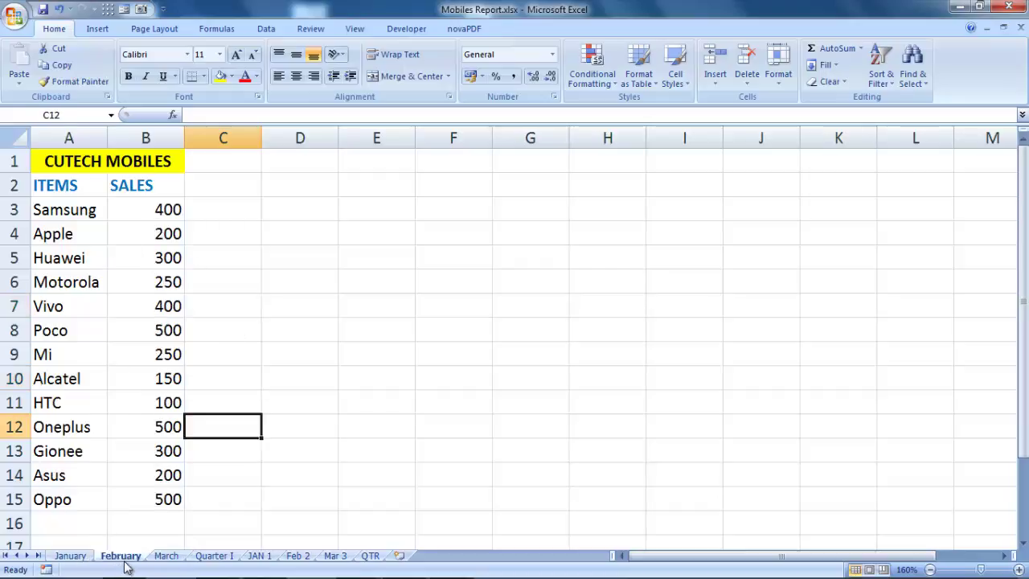
{"action": "left_click", "coordinate": [164, 558]}
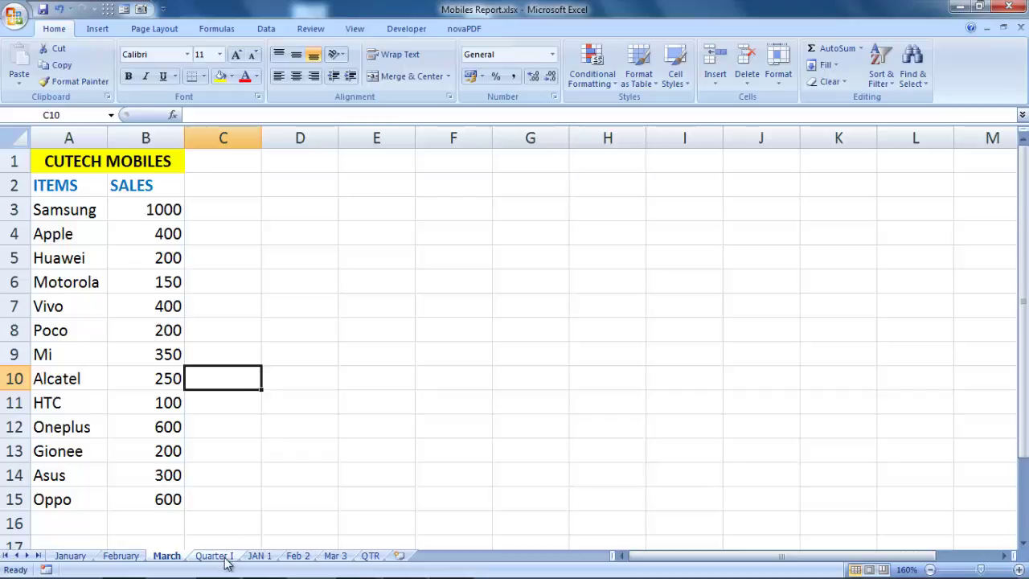
{"action": "left_click", "coordinate": [225, 555]}
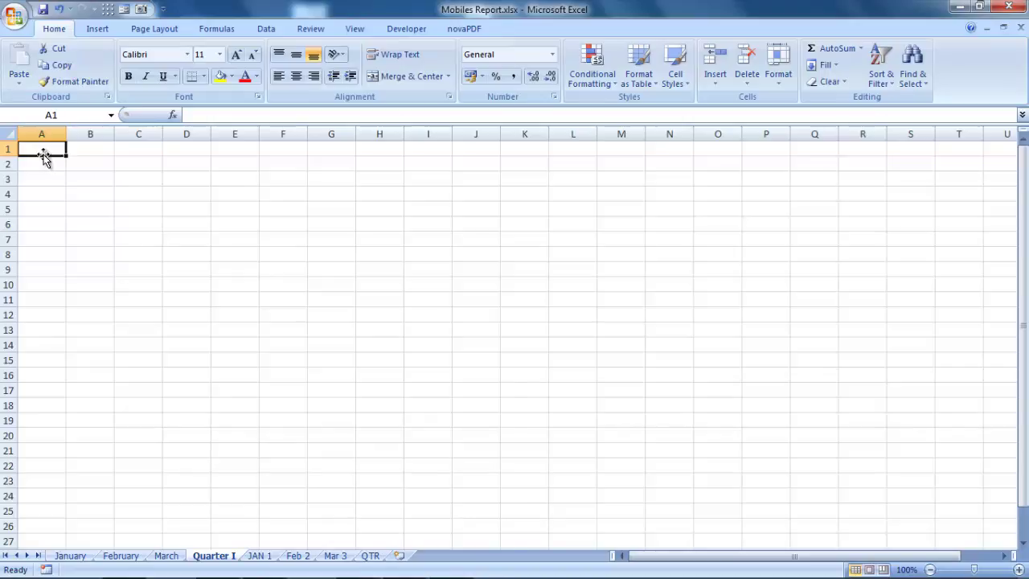
{"action": "key", "text": "alt+a"}
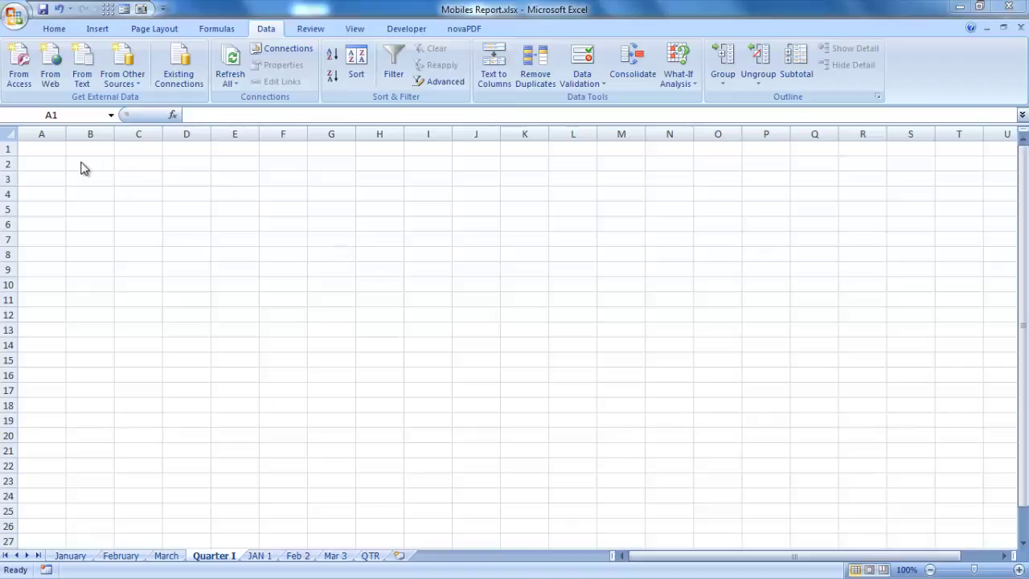
- Starting at cell A1 on Quarter I, open Data > Consolidate with Sum as the function
{"action": "left_click", "coordinate": [41, 149]}
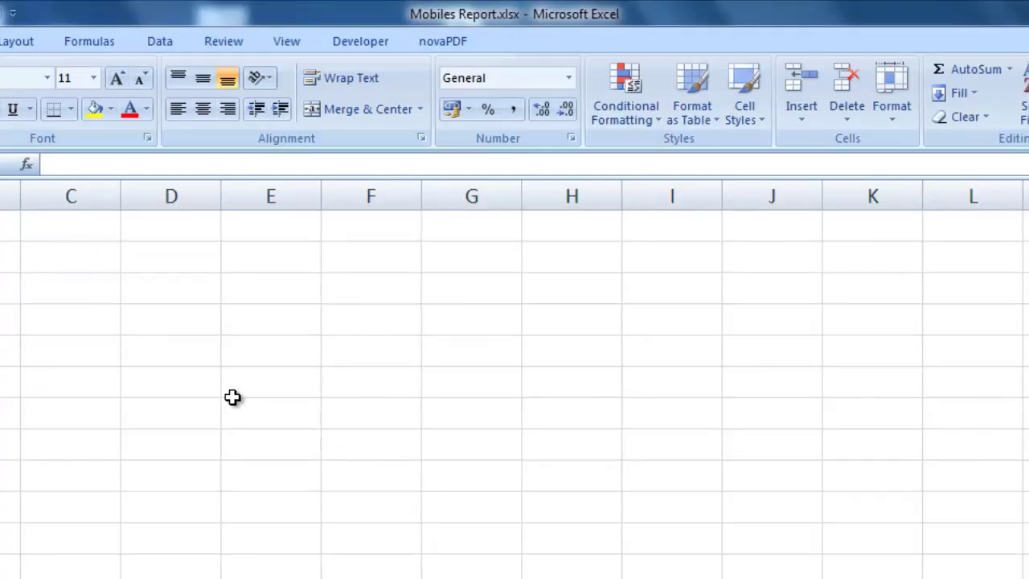
{"action": "left_click", "coordinate": [159, 45]}
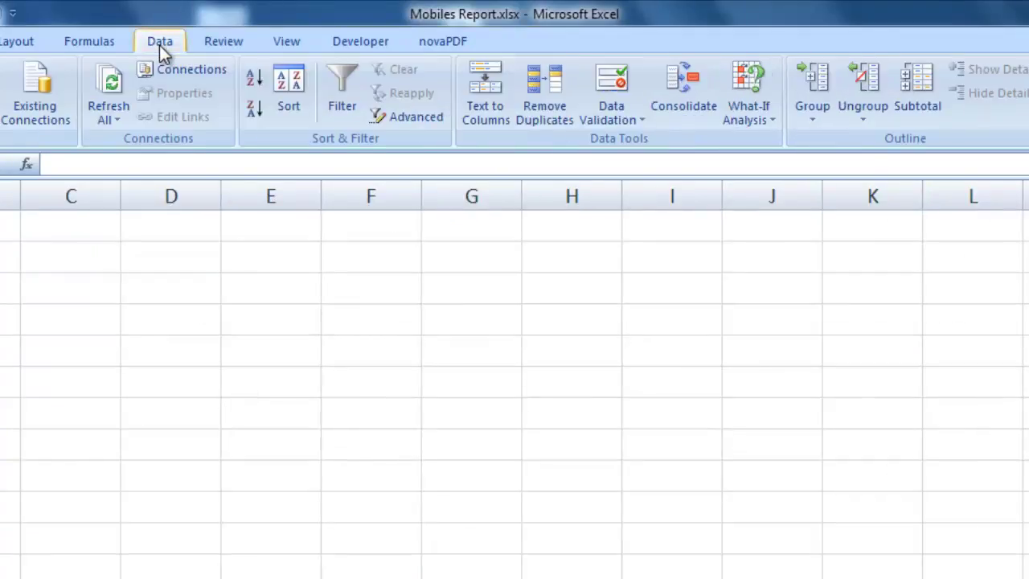
{"action": "left_click", "coordinate": [683, 105]}
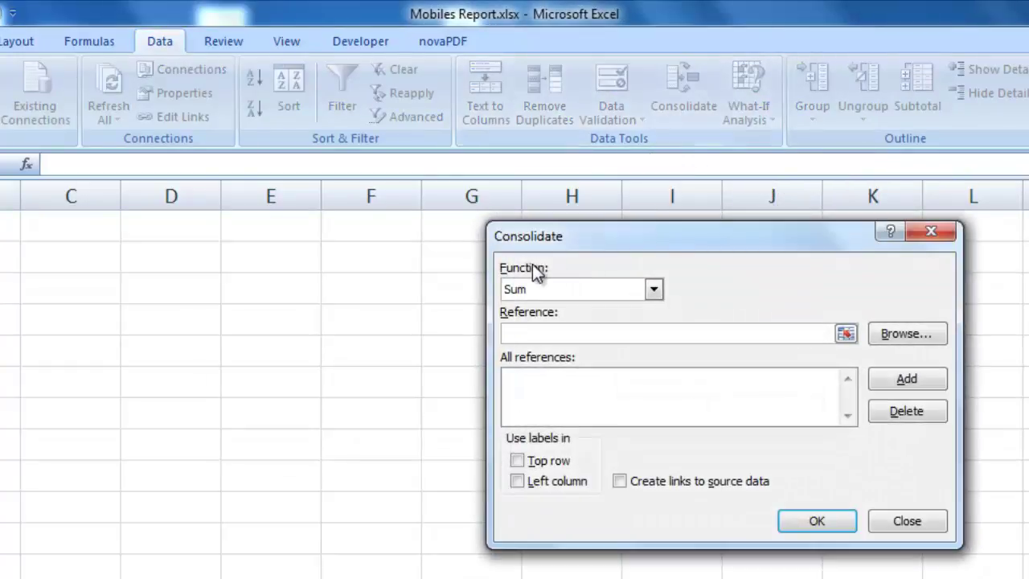
{"action": "left_click", "coordinate": [653, 291]}
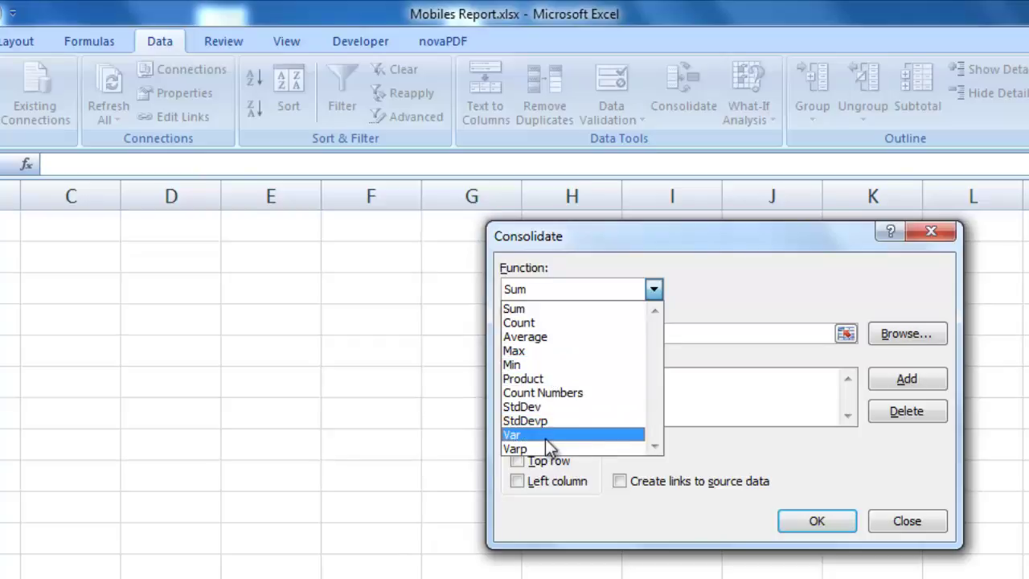
{"action": "left_click", "coordinate": [737, 285]}
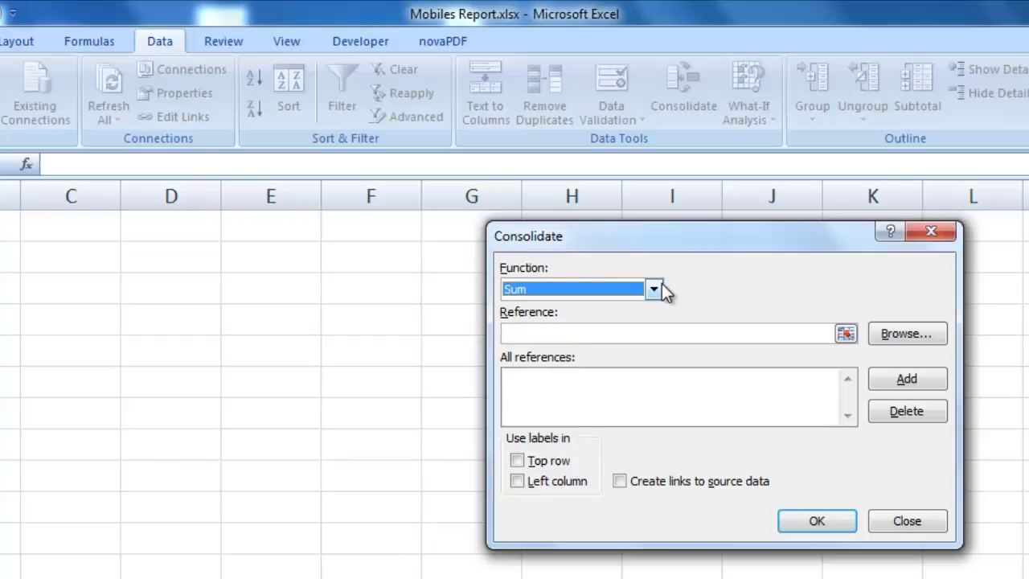
{"action": "left_click", "coordinate": [654, 289]}
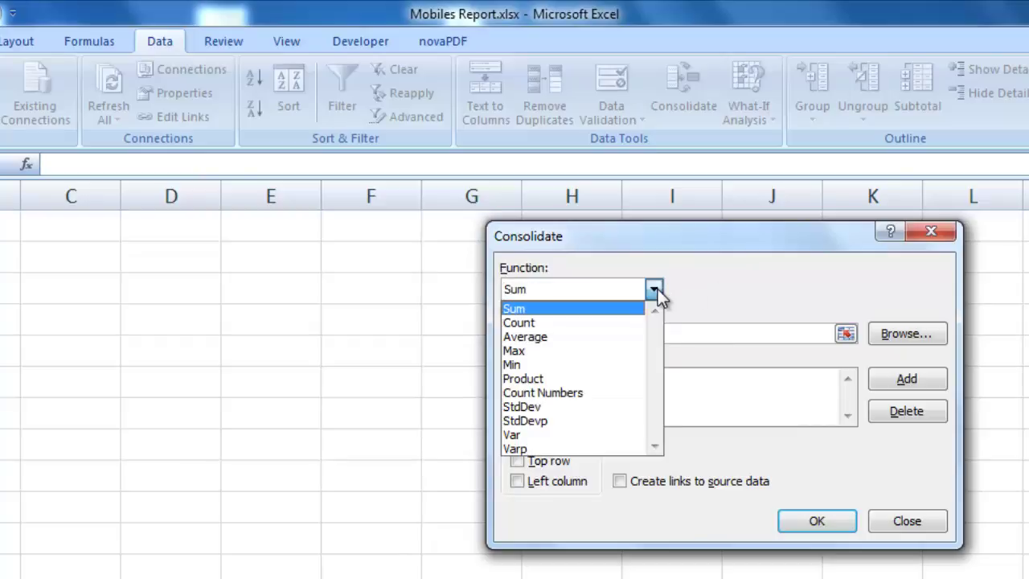
{"action": "left_click", "coordinate": [734, 310]}
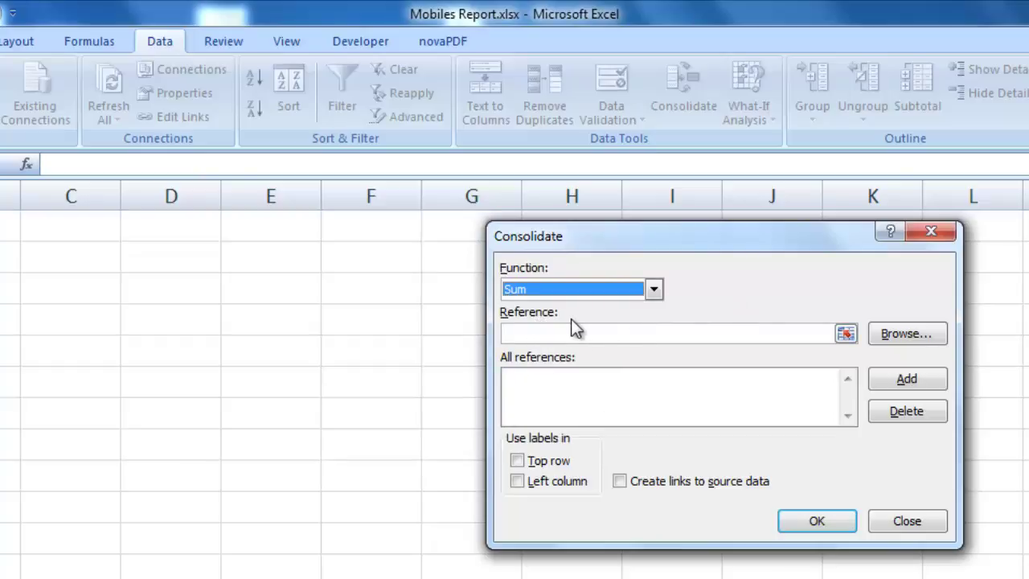
- Add January's A2:B15 sales range as the first consolidation reference
{"action": "left_click", "coordinate": [846, 333]}
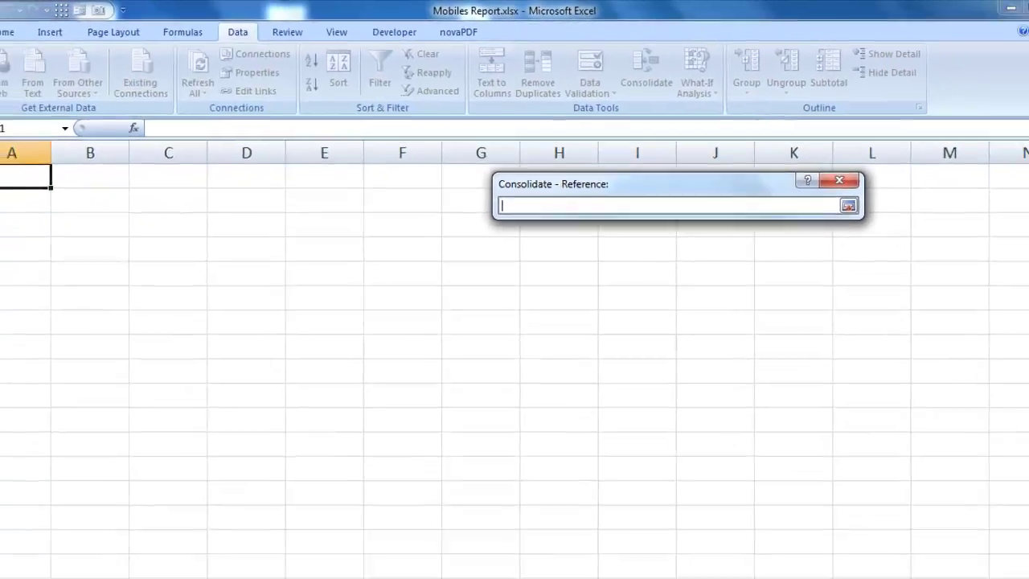
{"action": "left_click", "coordinate": [71, 556]}
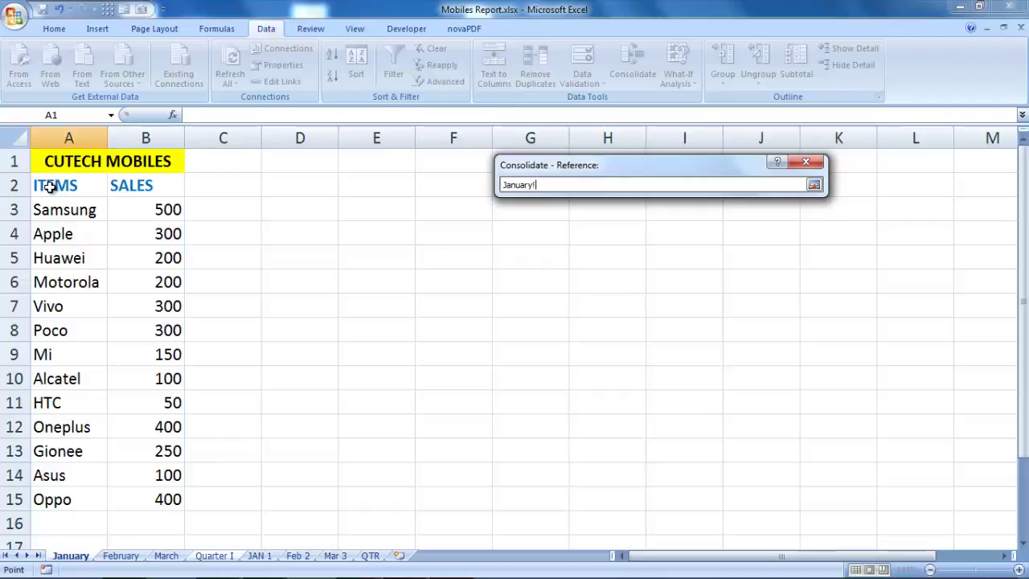
{"action": "left_click_drag", "start_coordinate": [44, 186], "coordinate": [155, 492]}
{"action": "left_click", "coordinate": [813, 185]}
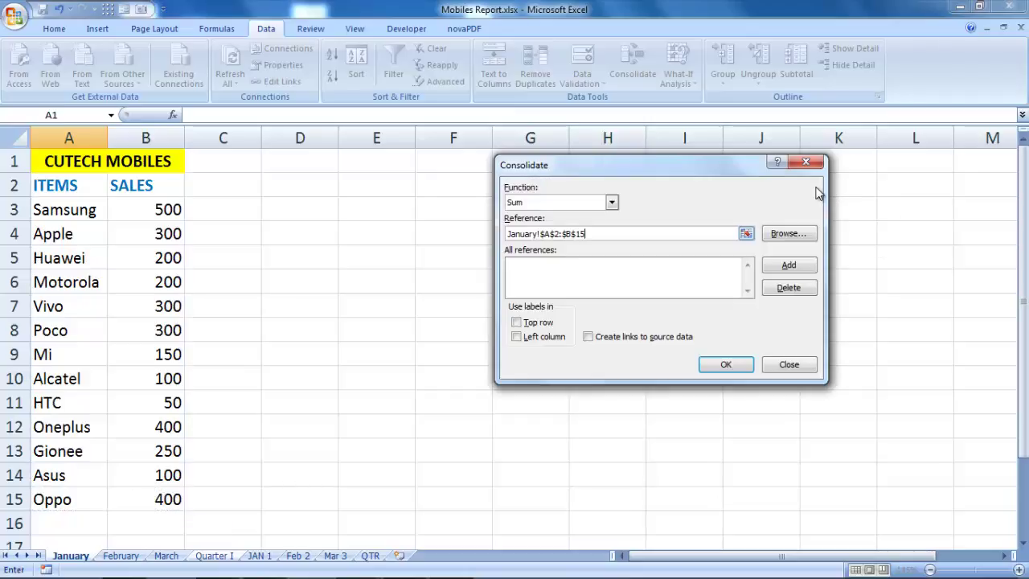
{"action": "left_click", "coordinate": [795, 267]}
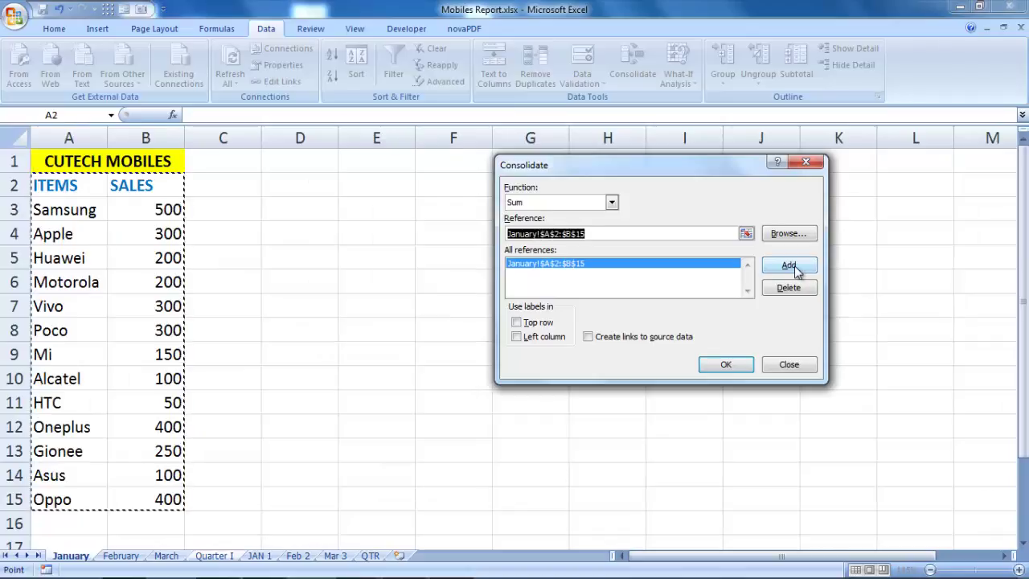
- Add February!$A$2:$B$15 to the consolidation reference list
{"action": "left_click", "coordinate": [746, 233]}
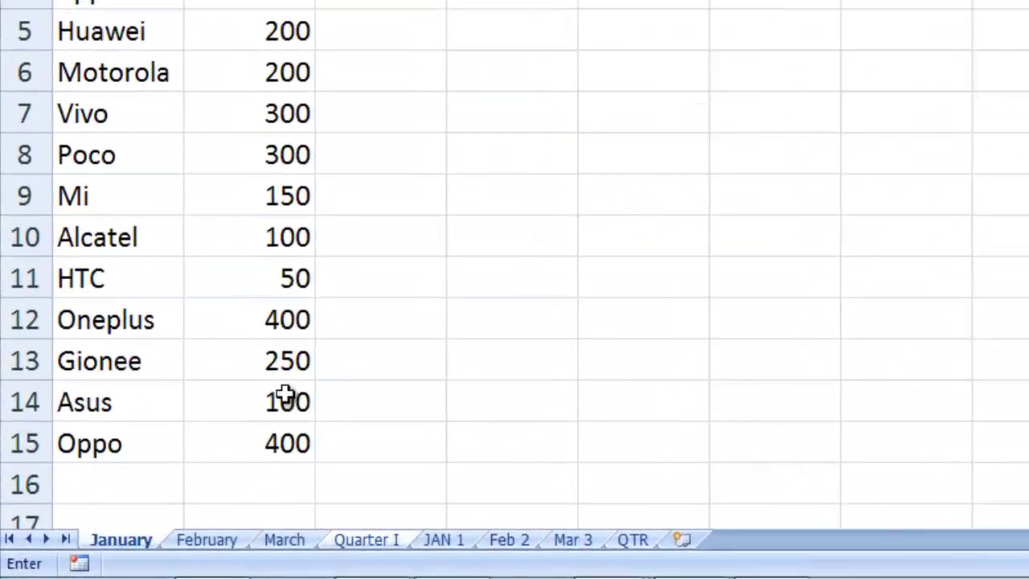
{"action": "left_click", "coordinate": [280, 529]}
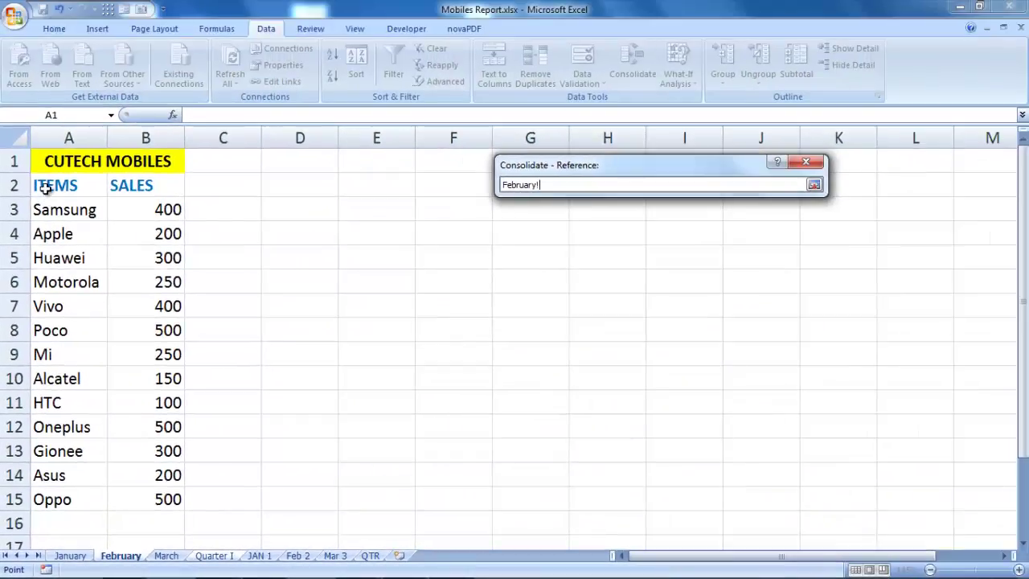
{"action": "left_click", "coordinate": [50, 191]}
{"action": "left_click_drag", "start_coordinate": [49, 191], "coordinate": [170, 503]}
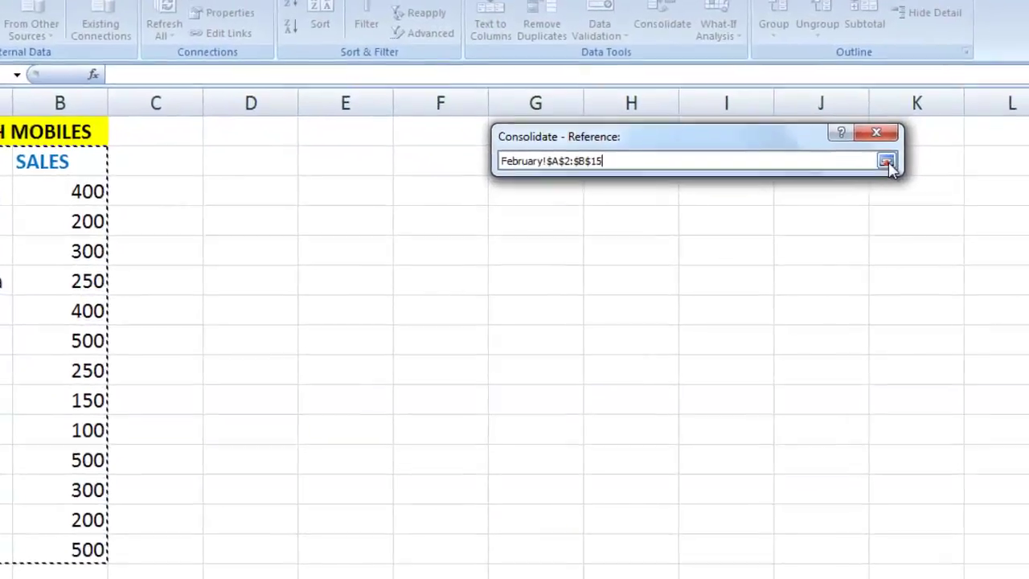
{"action": "left_click", "coordinate": [814, 187]}
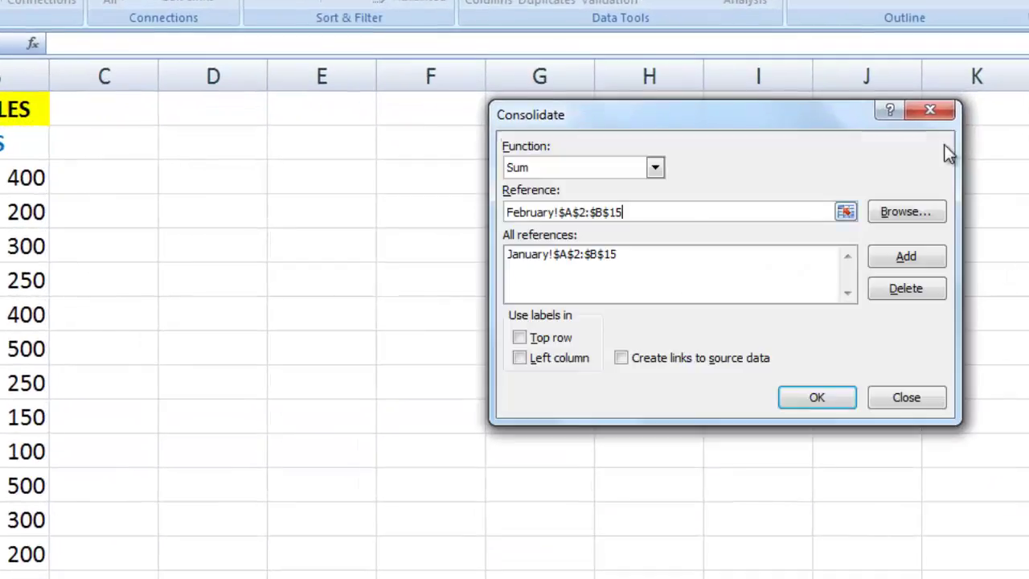
{"action": "left_click", "coordinate": [907, 257]}
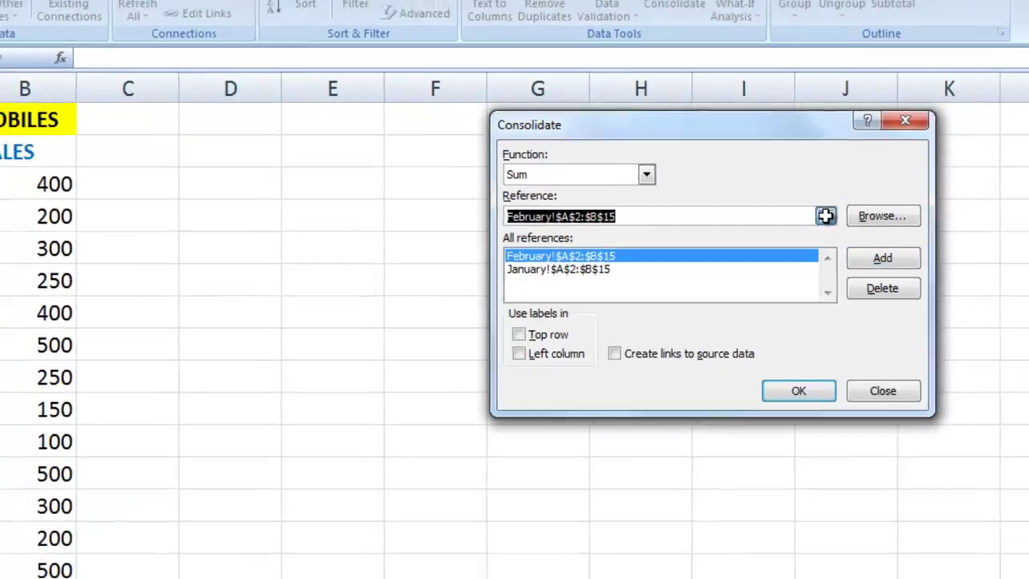
{"action": "left_click", "coordinate": [846, 213]}
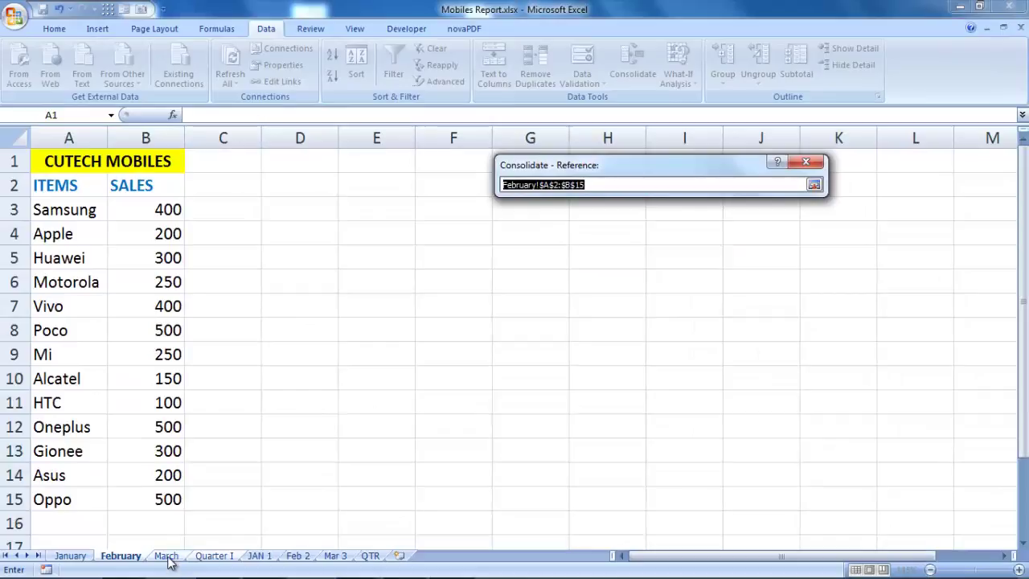
- Select March!$A$2:$B$15 and add it to the Consolidate reference list
{"action": "left_click", "coordinate": [167, 557]}
{"action": "left_click_drag", "start_coordinate": [49, 183], "coordinate": [176, 491]}
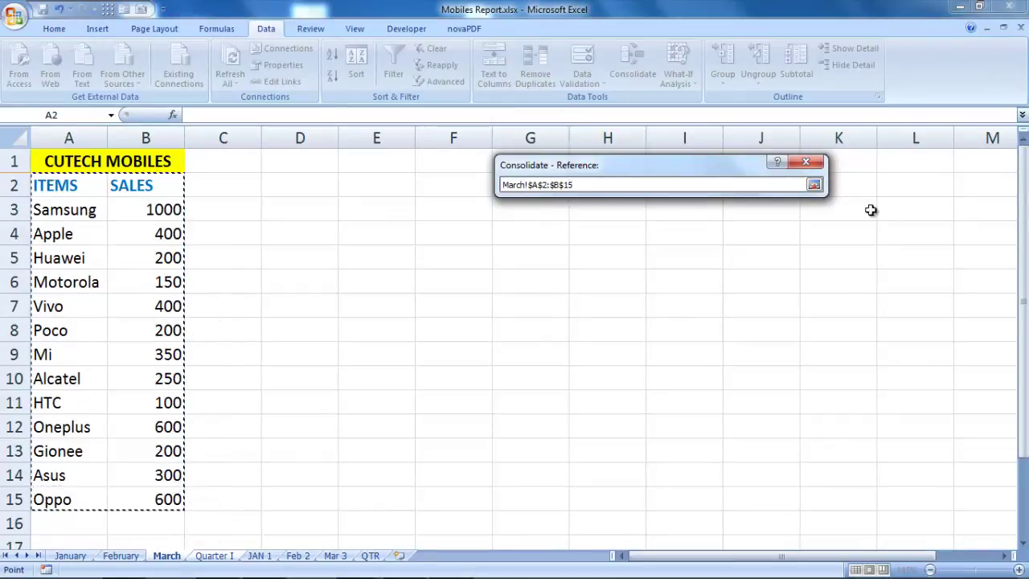
{"action": "left_click", "coordinate": [814, 185]}
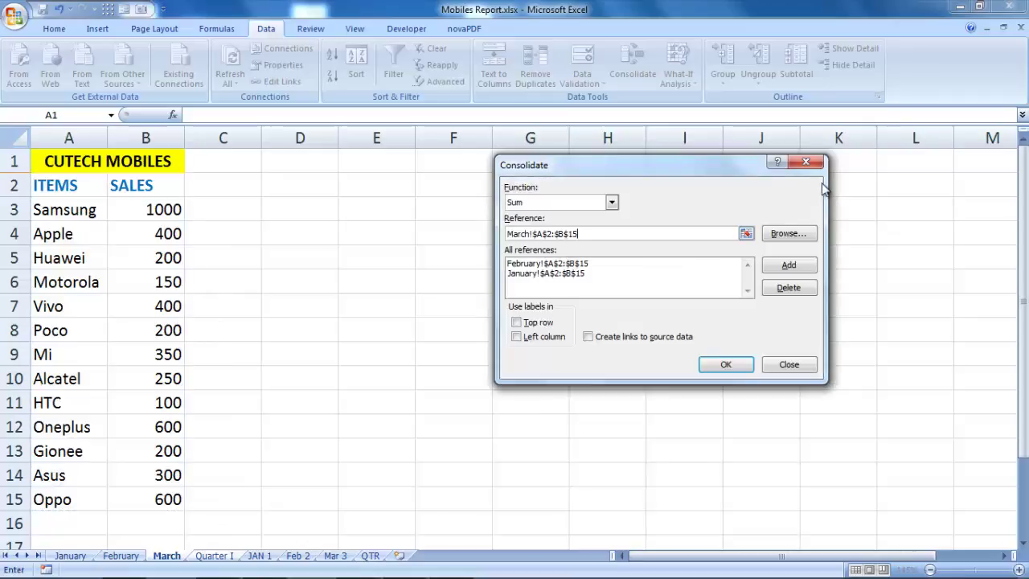
{"action": "left_click", "coordinate": [791, 266]}
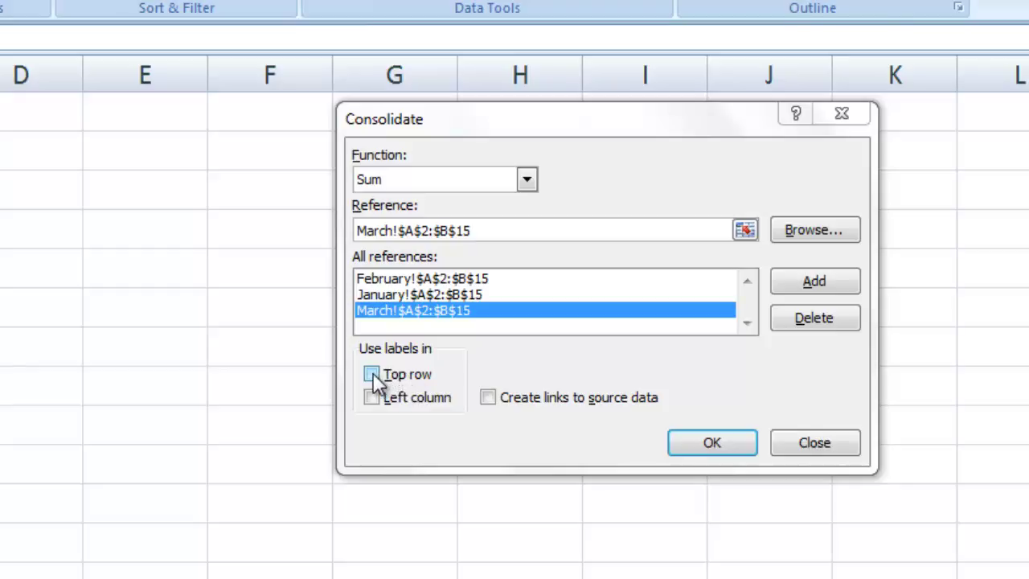
- Tick Top row, Left column and Create links to source data in the Consolidate dialog
{"action": "left_click", "coordinate": [373, 375]}
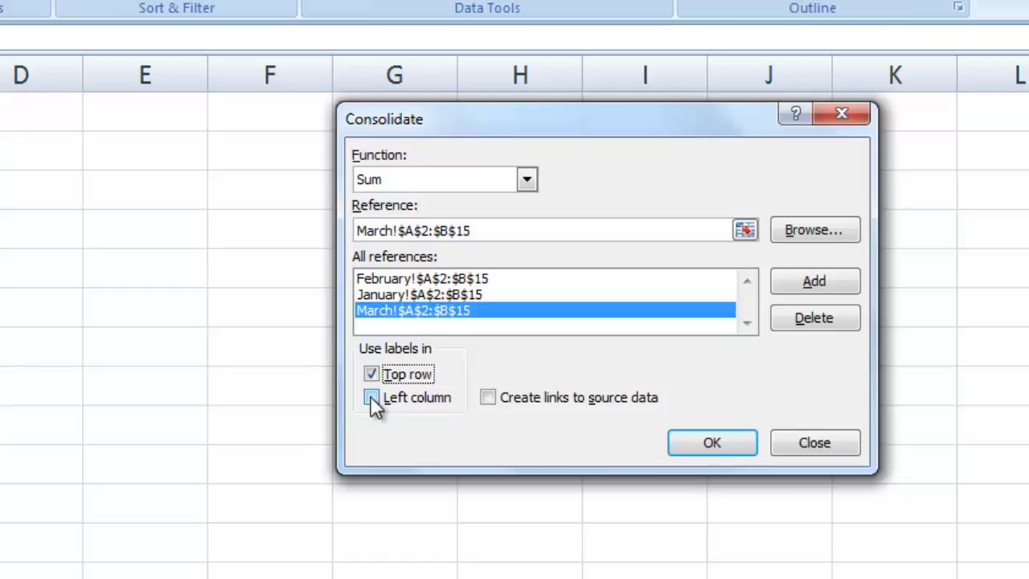
{"action": "left_click", "coordinate": [372, 400]}
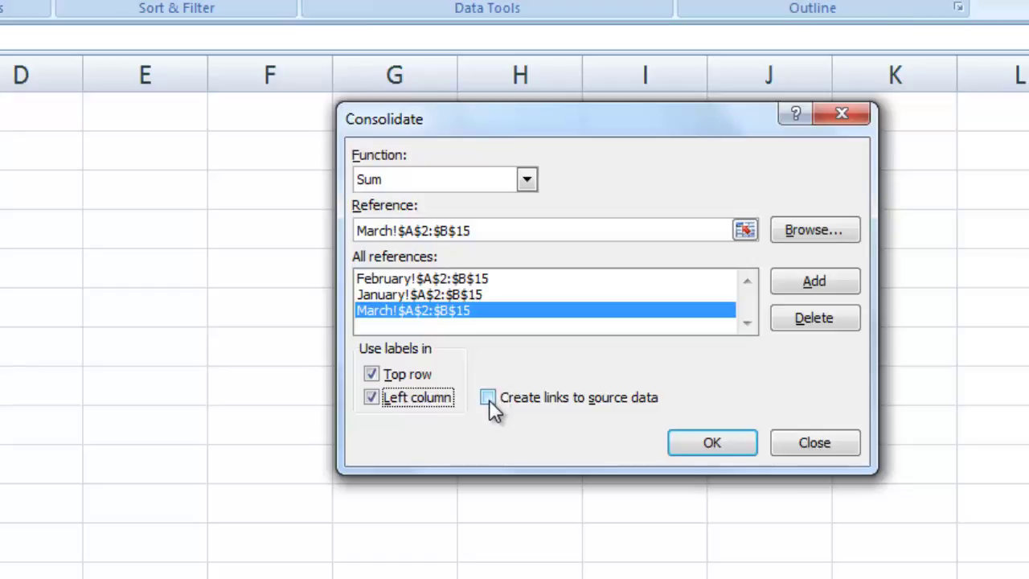
{"action": "left_click", "coordinate": [489, 398]}
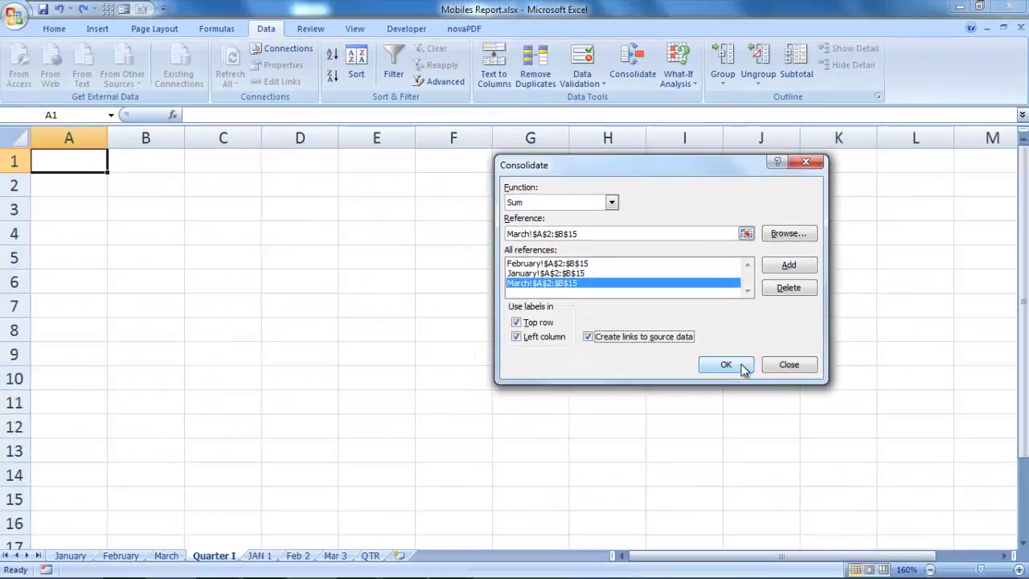
- Run the consolidation onto Quarter I, then check Samsung's B3 sales on January and February
{"action": "left_click", "coordinate": [743, 367]}
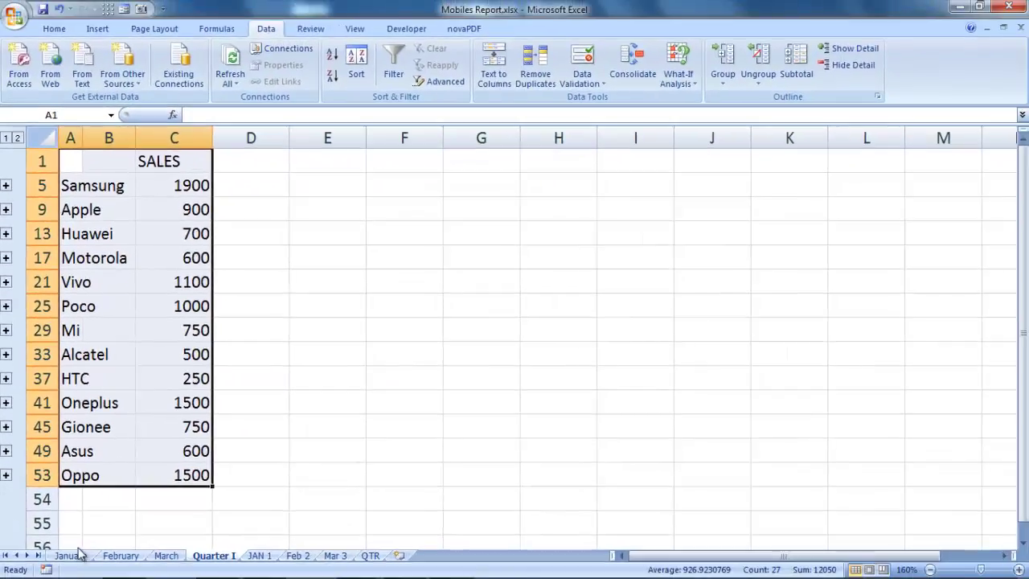
{"action": "left_click", "coordinate": [71, 556]}
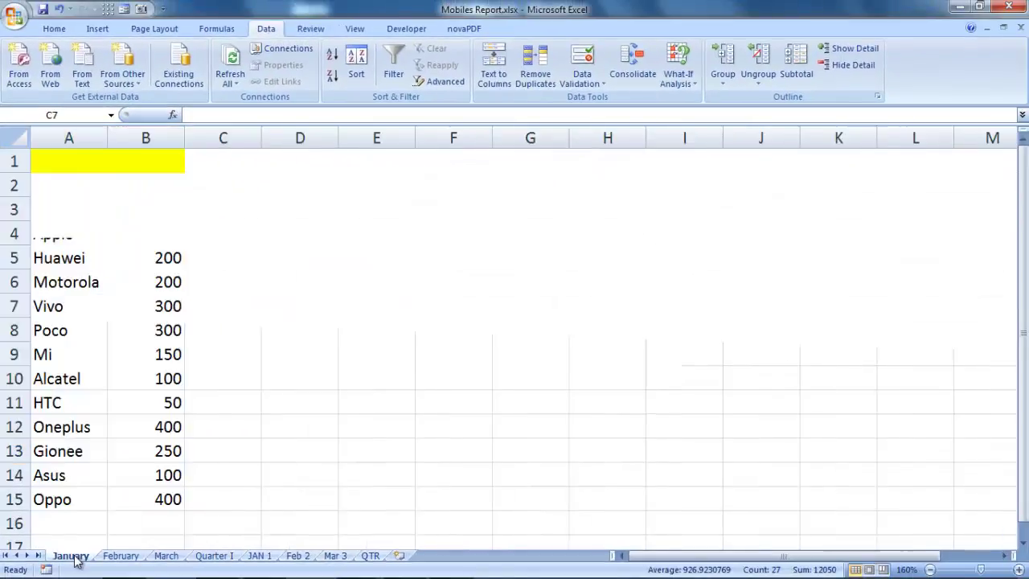
{"action": "left_click", "coordinate": [155, 210]}
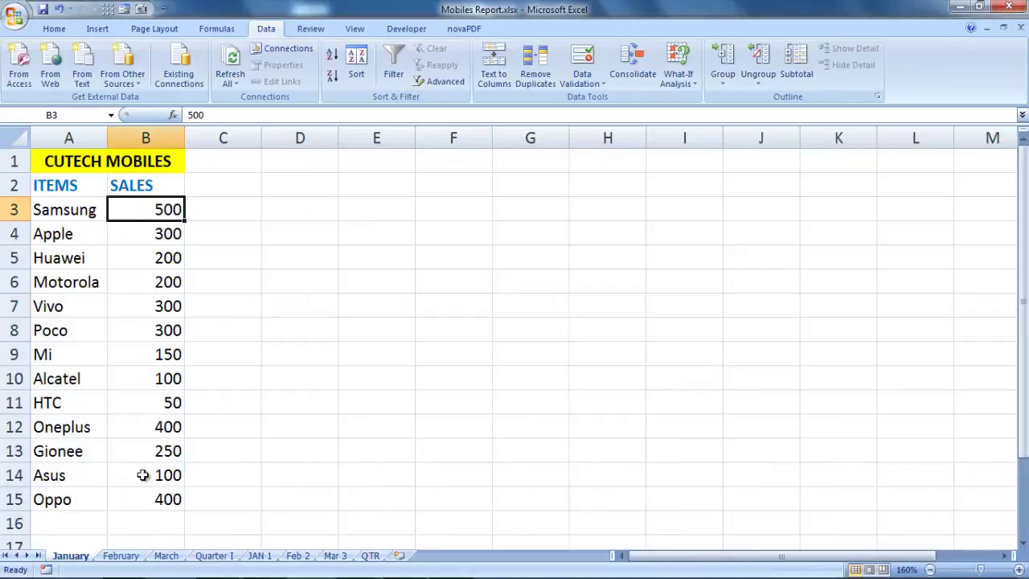
{"action": "left_click", "coordinate": [127, 557]}
{"action": "left_click", "coordinate": [172, 214]}
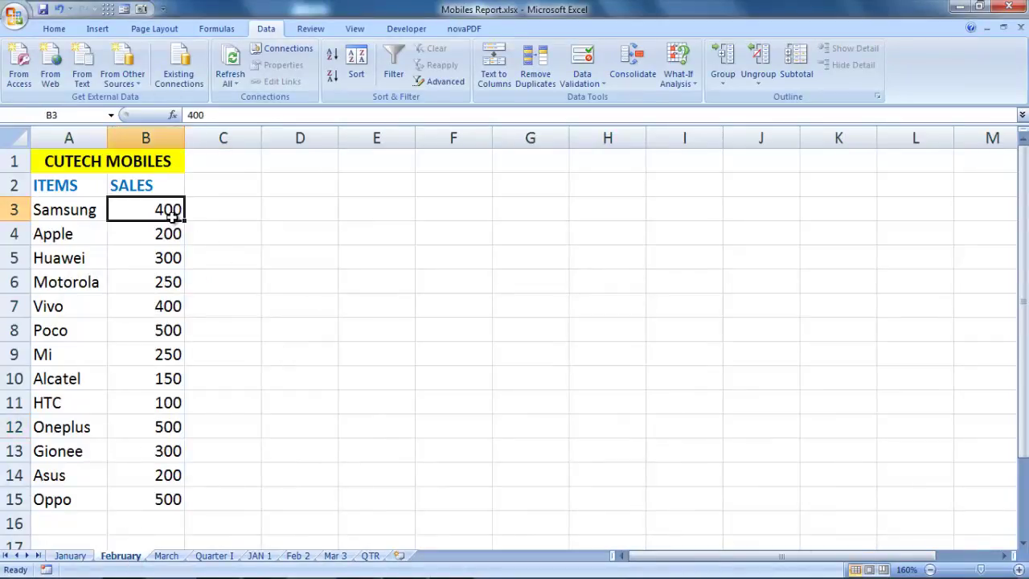
{"action": "left_click", "coordinate": [169, 557]}
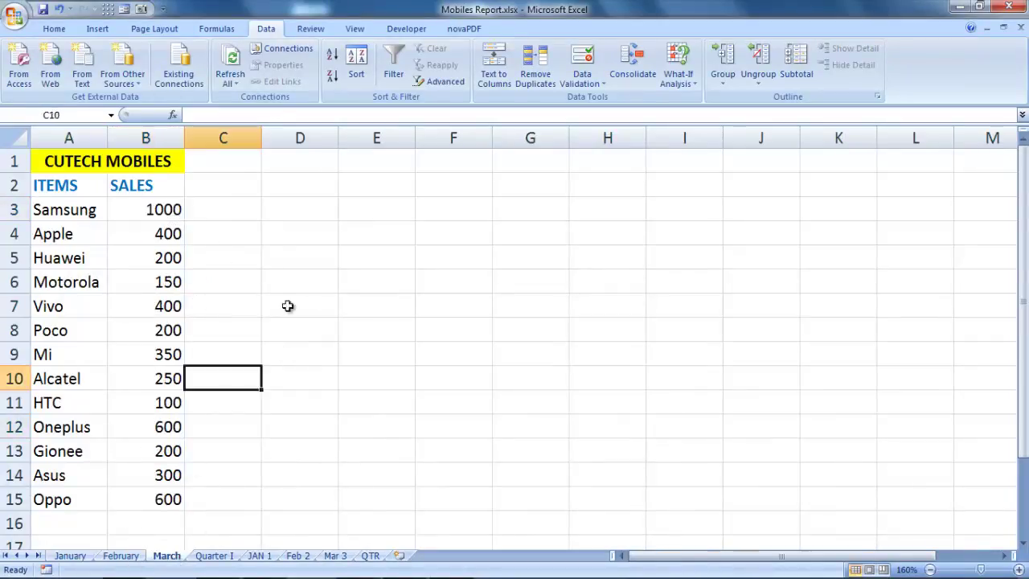
{"action": "left_click", "coordinate": [160, 210]}
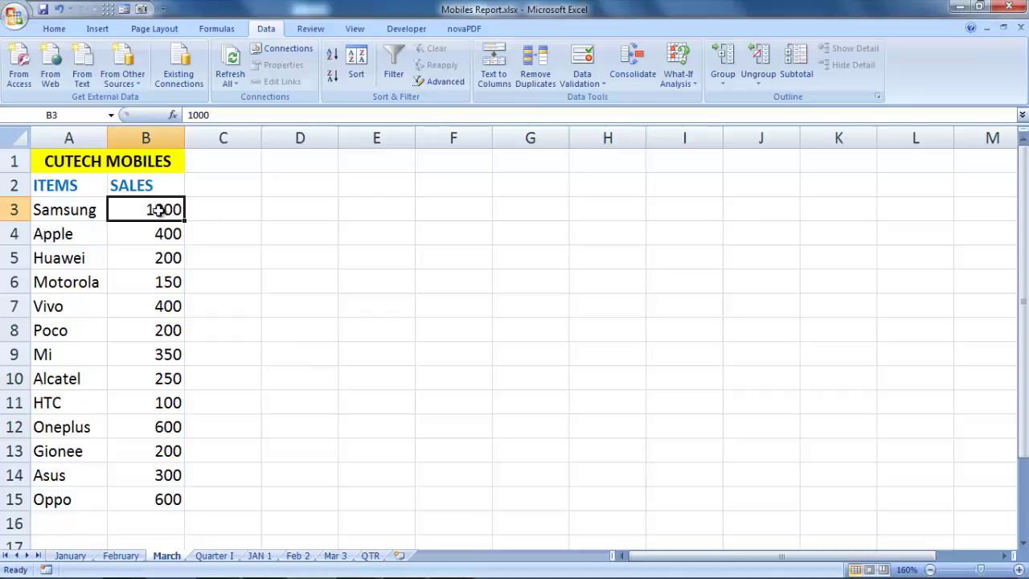
{"action": "left_click", "coordinate": [215, 556]}
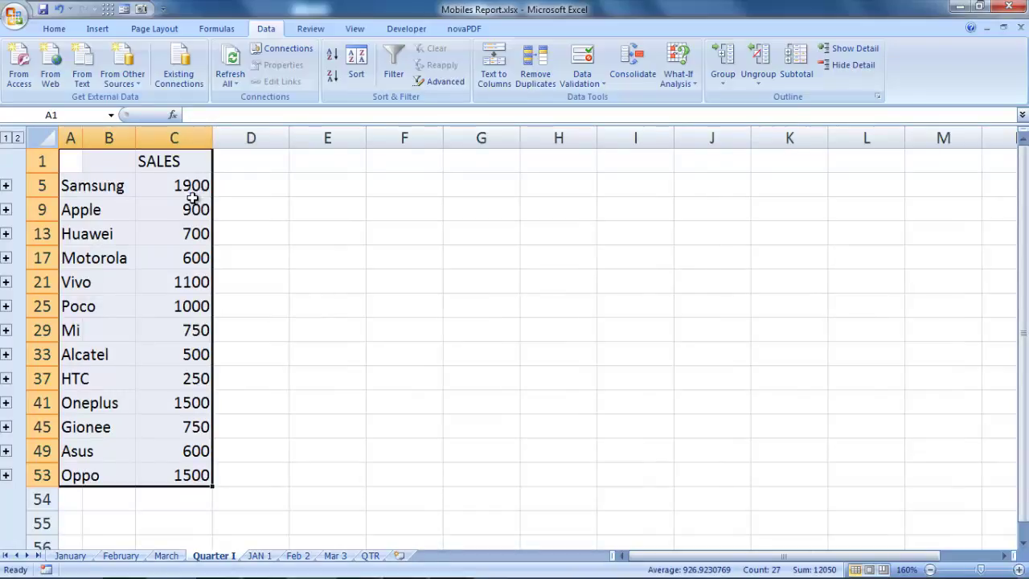
{"action": "left_click", "coordinate": [76, 557]}
{"action": "left_click", "coordinate": [119, 556]}
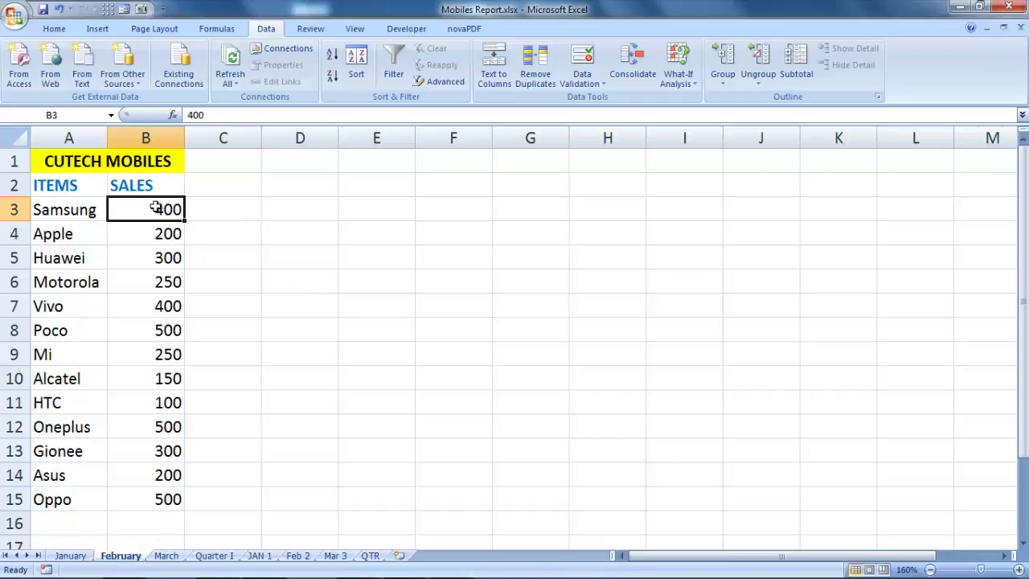
- Enter 500 as February's Samsung sales and confirm Quarter I's Samsung total in C5 is 2000
{"action": "type", "text": "500"}
{"action": "key", "text": "Return"}
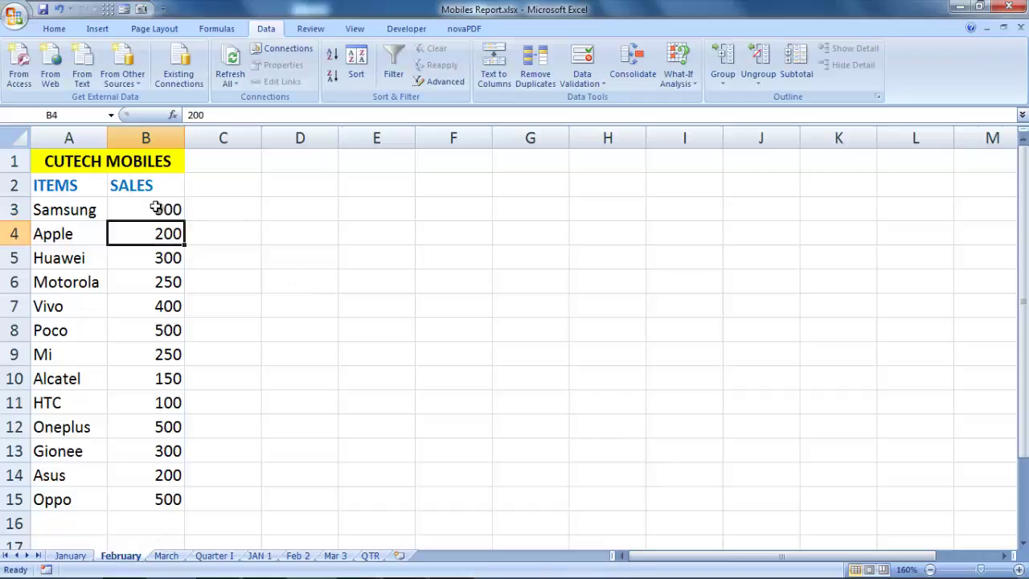
{"action": "left_click", "coordinate": [229, 557]}
{"action": "left_click", "coordinate": [185, 183]}
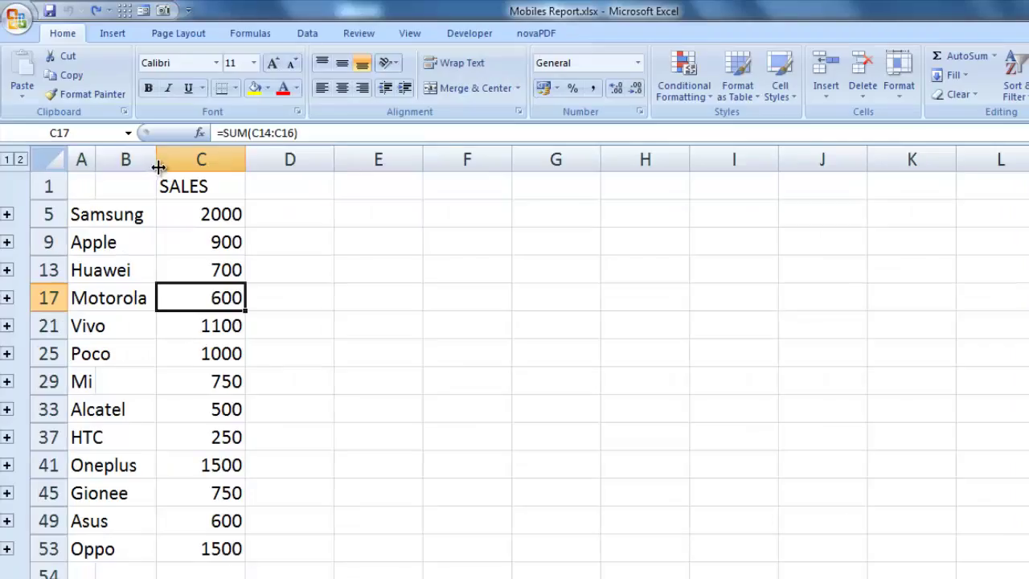
- Widen column A on Quarter I, then check the Huawei total formula in C13
{"action": "left_click_drag", "start_coordinate": [158, 167], "coordinate": [187, 167]}
{"action": "left_click_drag", "start_coordinate": [96, 161], "coordinate": [159, 176]}
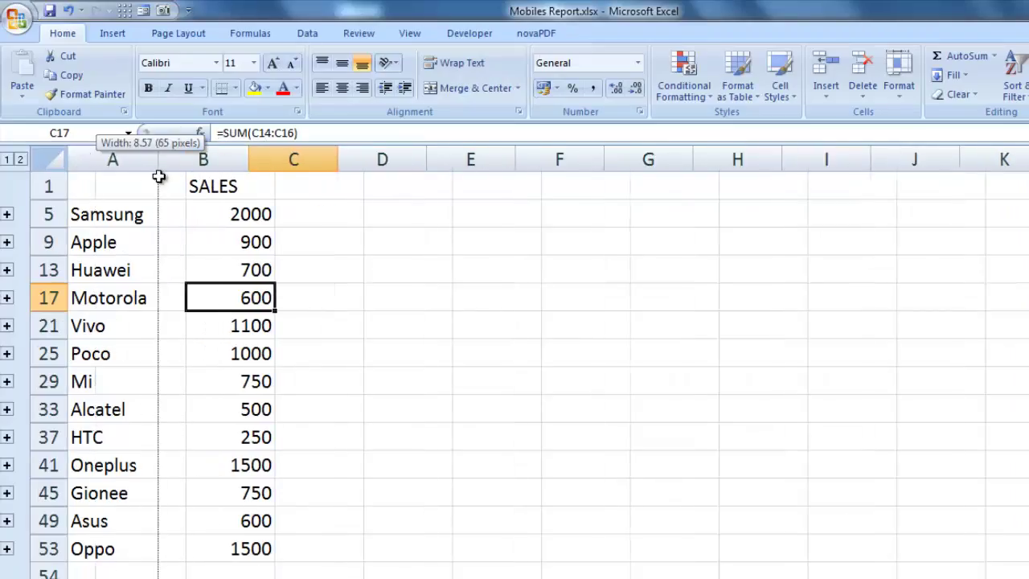
{"action": "left_click", "coordinate": [217, 160]}
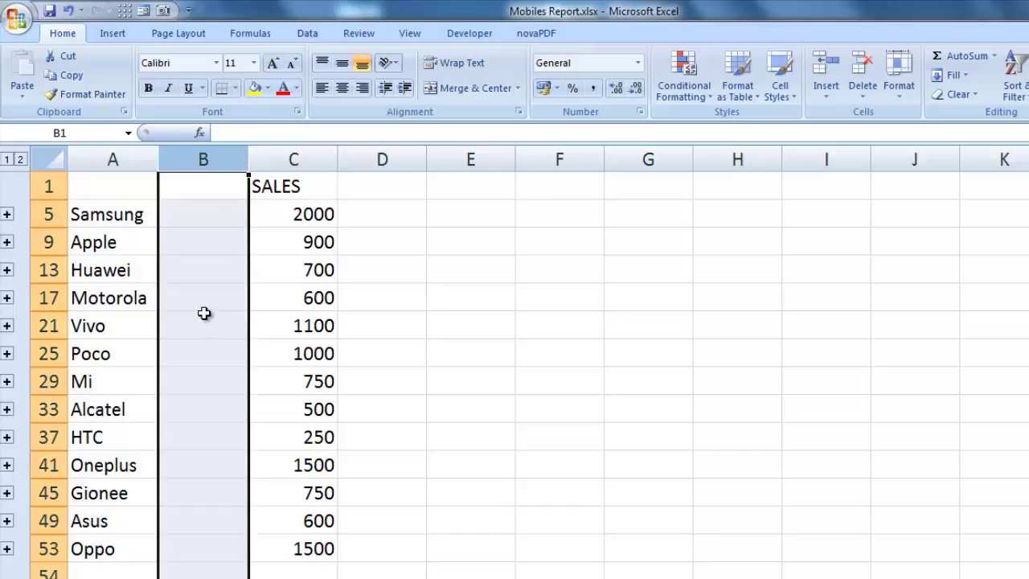
{"action": "left_click", "coordinate": [287, 274]}
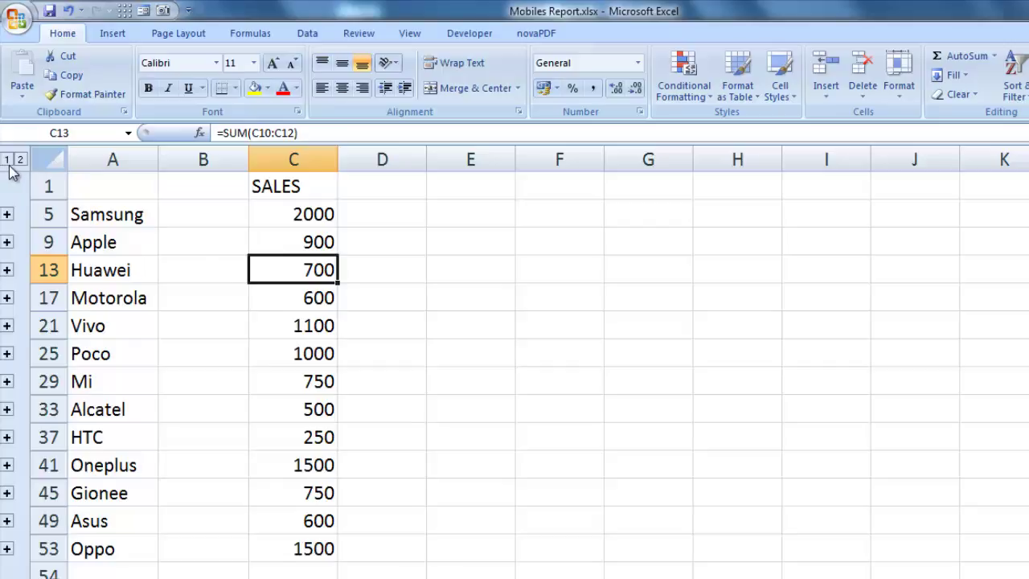
- Expand the Quarter I outline to level 2 to show each brand's source detail rows
{"action": "left_click", "coordinate": [22, 161]}
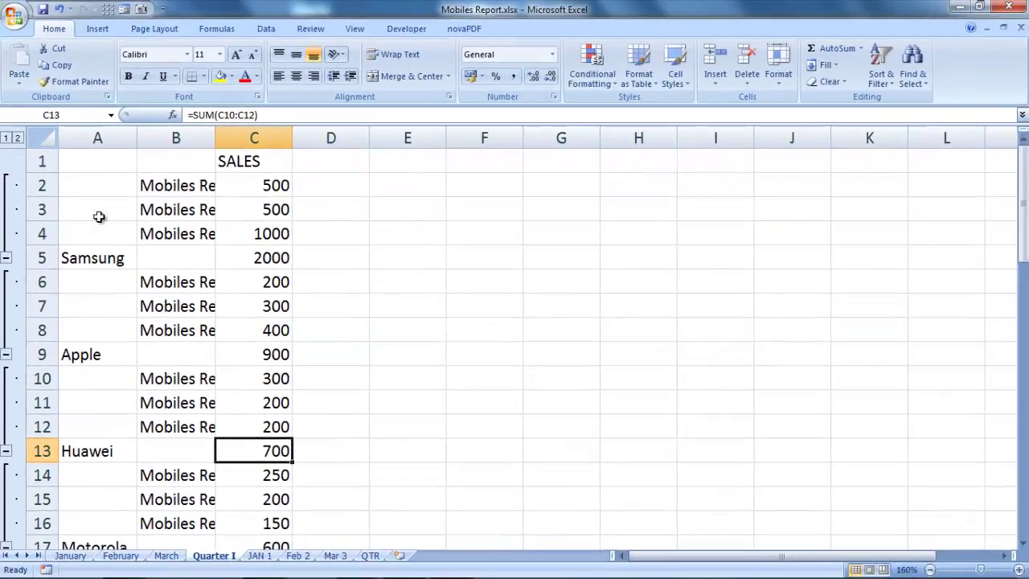
{"action": "left_click", "coordinate": [171, 186]}
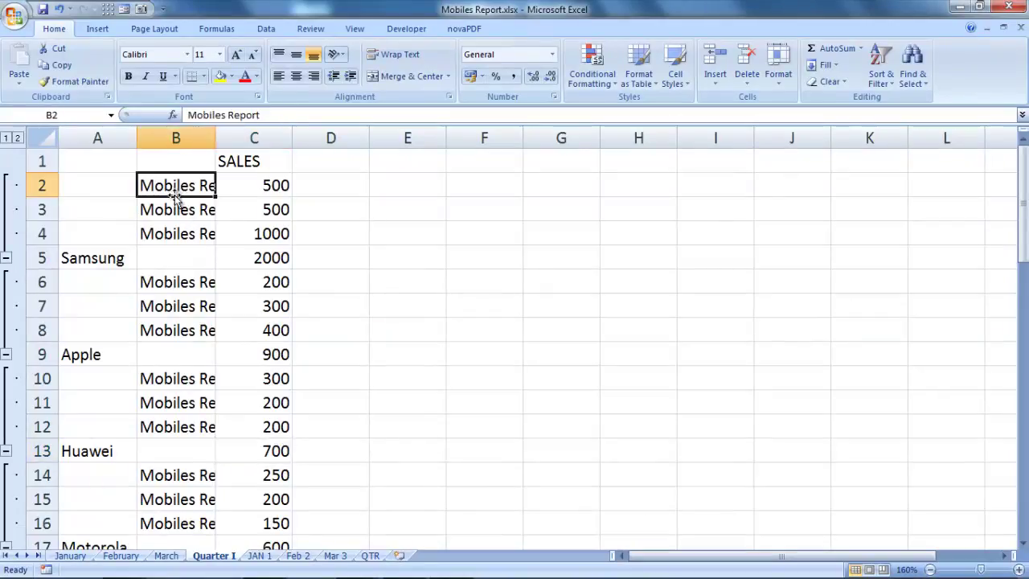
{"action": "left_click", "coordinate": [172, 210]}
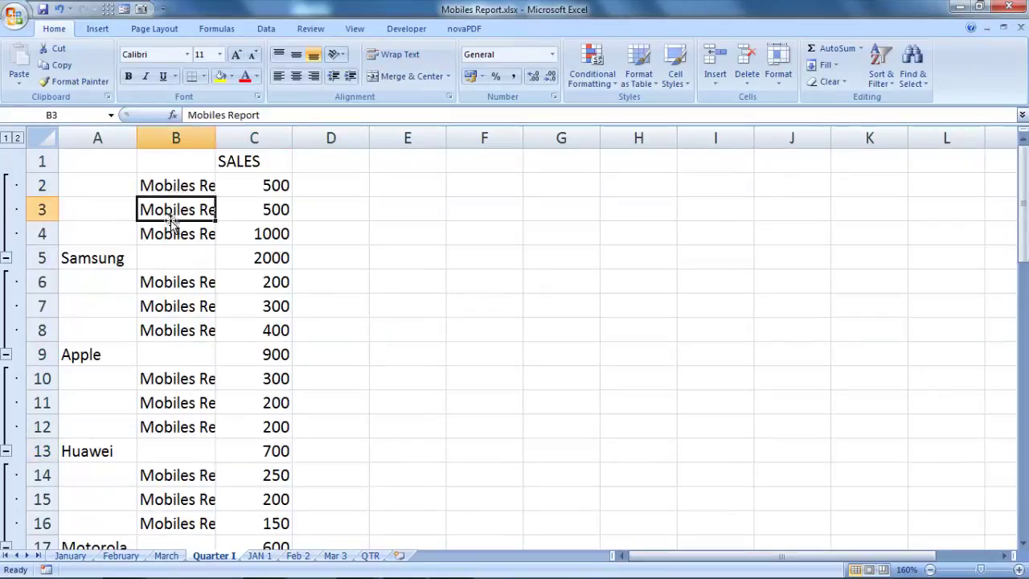
- AutoFit column B so the Mobiles Report labels fit, then check the labels in B2–B7
{"action": "double_click", "coordinate": [216, 138]}
{"action": "left_click", "coordinate": [218, 193]}
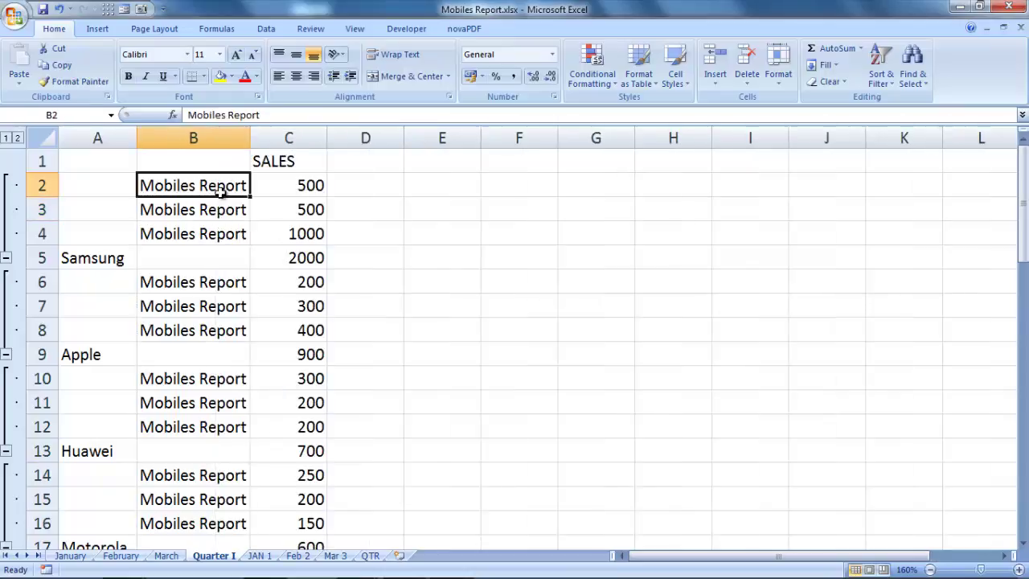
{"action": "left_click", "coordinate": [216, 212]}
{"action": "left_click", "coordinate": [216, 234]}
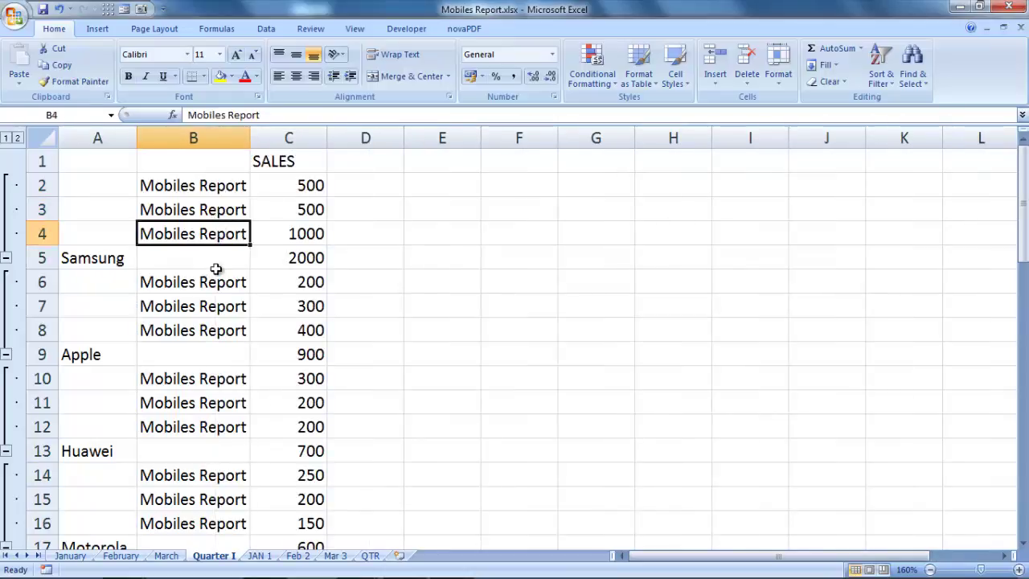
{"action": "left_click", "coordinate": [214, 305]}
{"action": "left_click", "coordinate": [210, 282]}
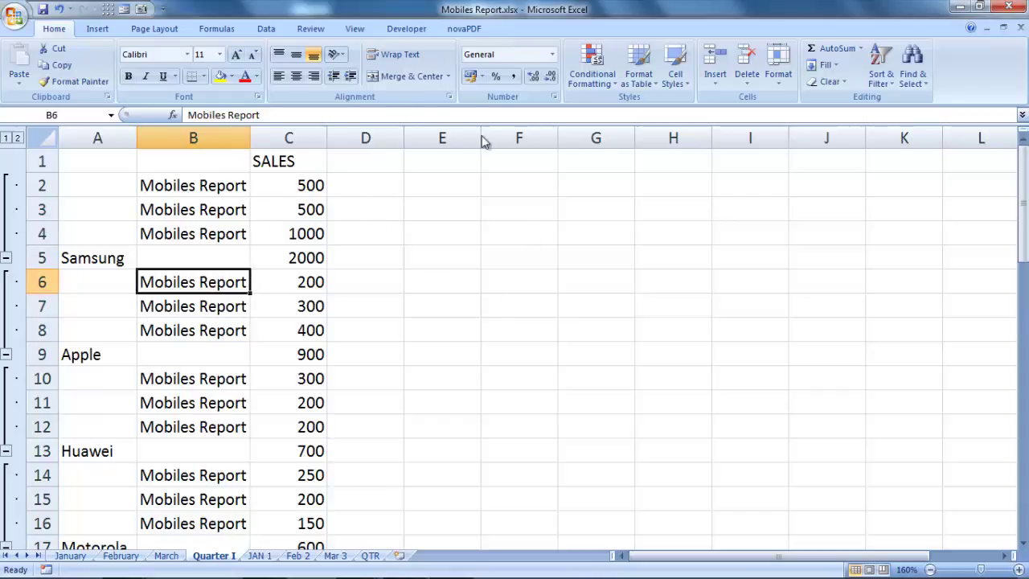
{"action": "left_click", "coordinate": [180, 204]}
{"action": "left_click", "coordinate": [205, 191]}
{"action": "left_click", "coordinate": [198, 227]}
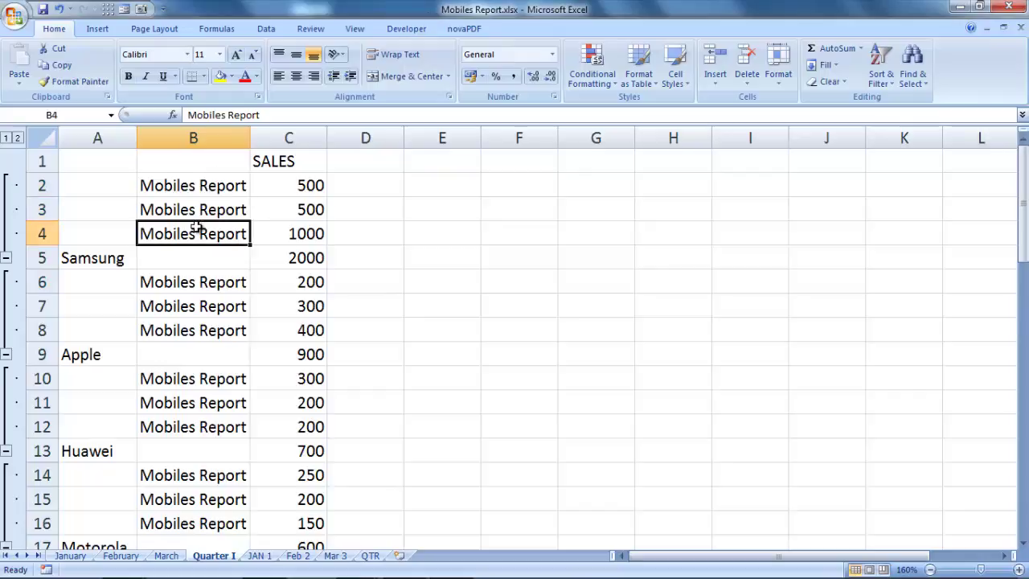
{"action": "left_click", "coordinate": [203, 283]}
{"action": "left_click", "coordinate": [207, 206]}
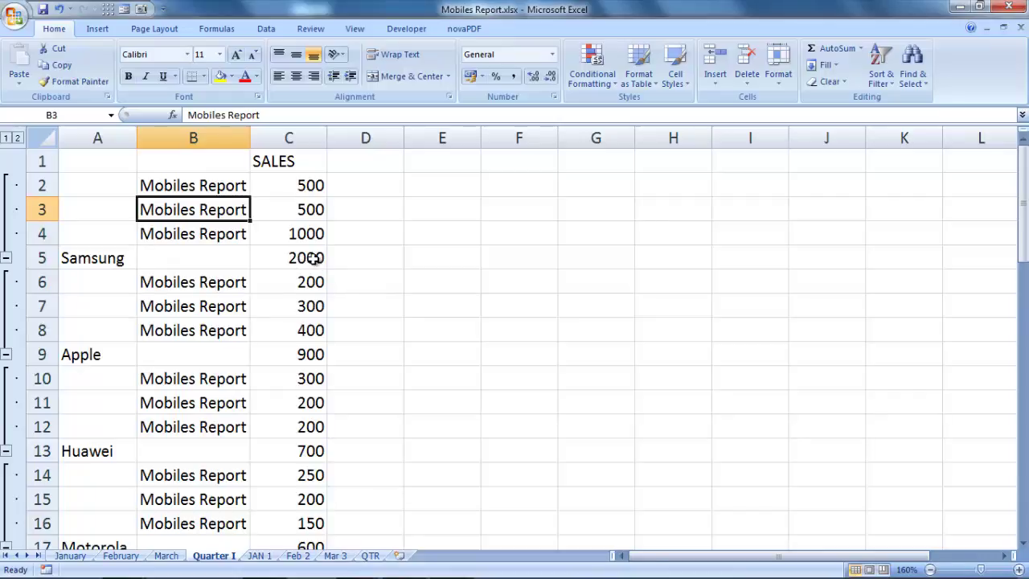
{"action": "left_click", "coordinate": [313, 257]}
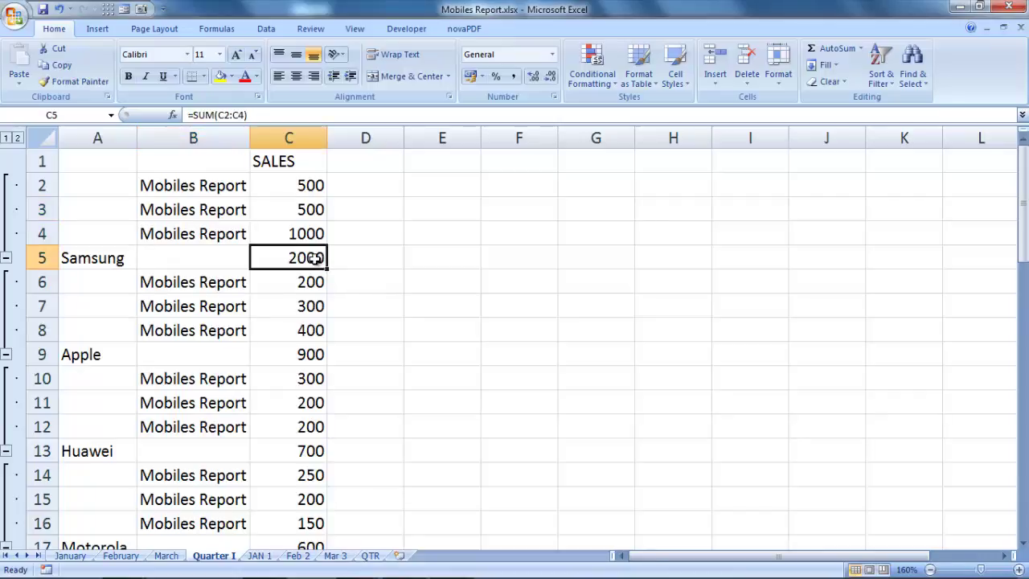
{"action": "left_click", "coordinate": [308, 185]}
{"action": "left_click", "coordinate": [310, 211]}
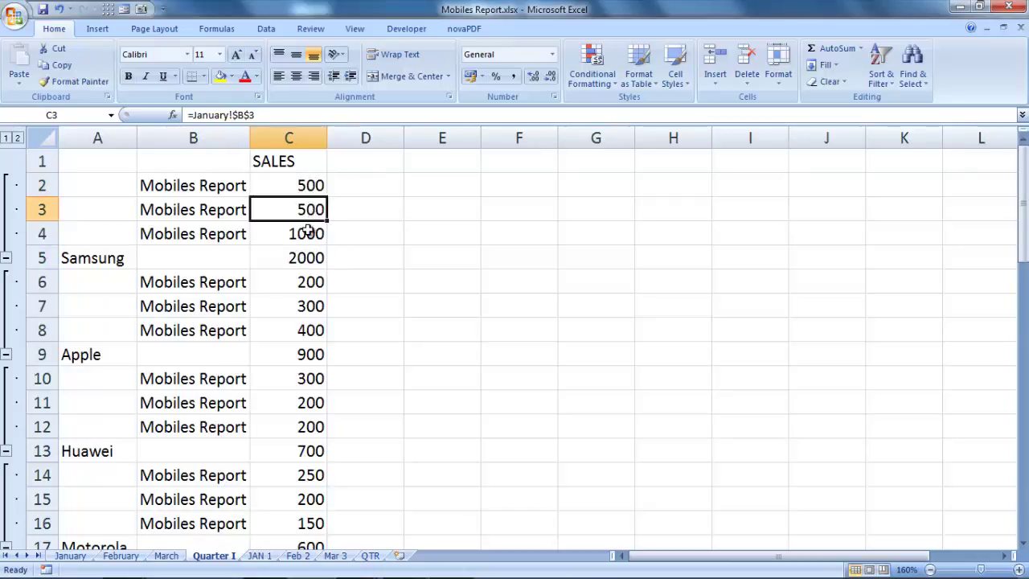
{"action": "left_click", "coordinate": [308, 232]}
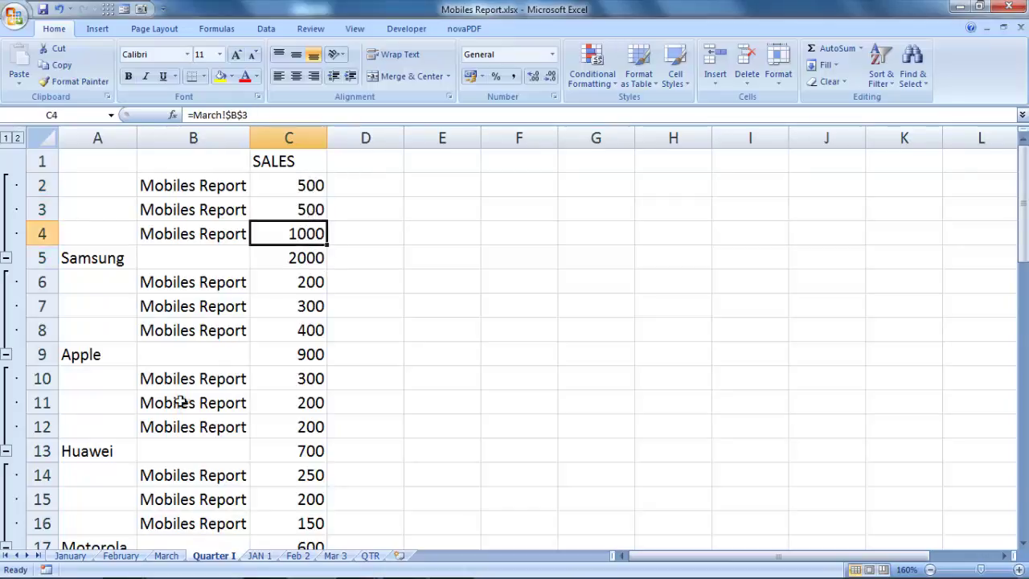
{"action": "left_click", "coordinate": [311, 183]}
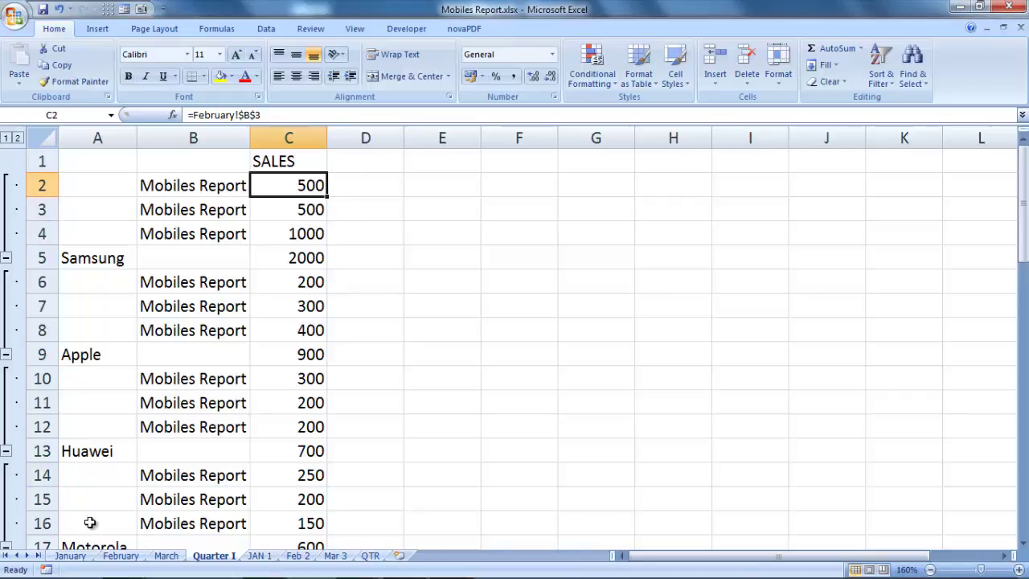
{"action": "left_click", "coordinate": [76, 556]}
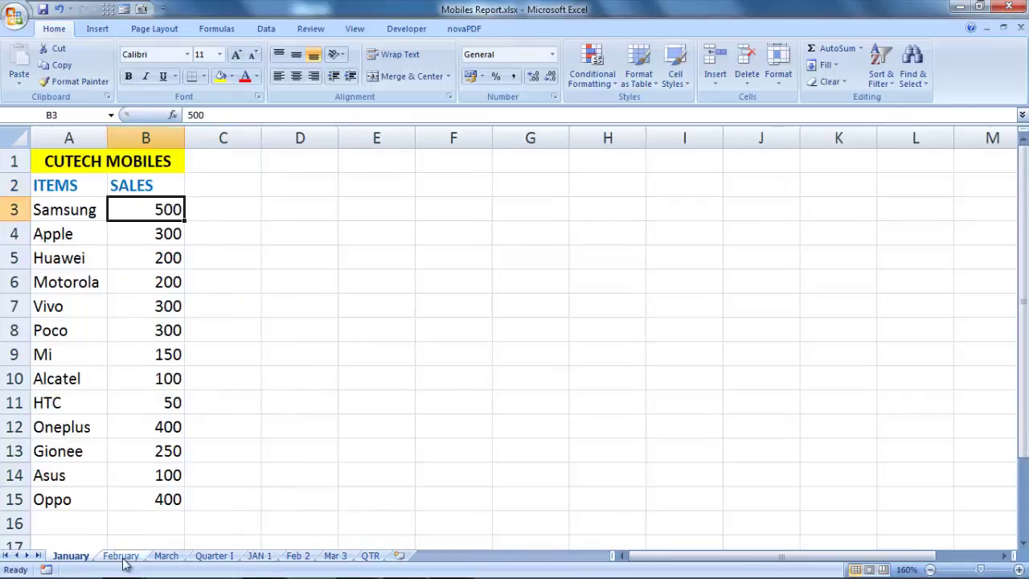
{"action": "left_click", "coordinate": [124, 556]}
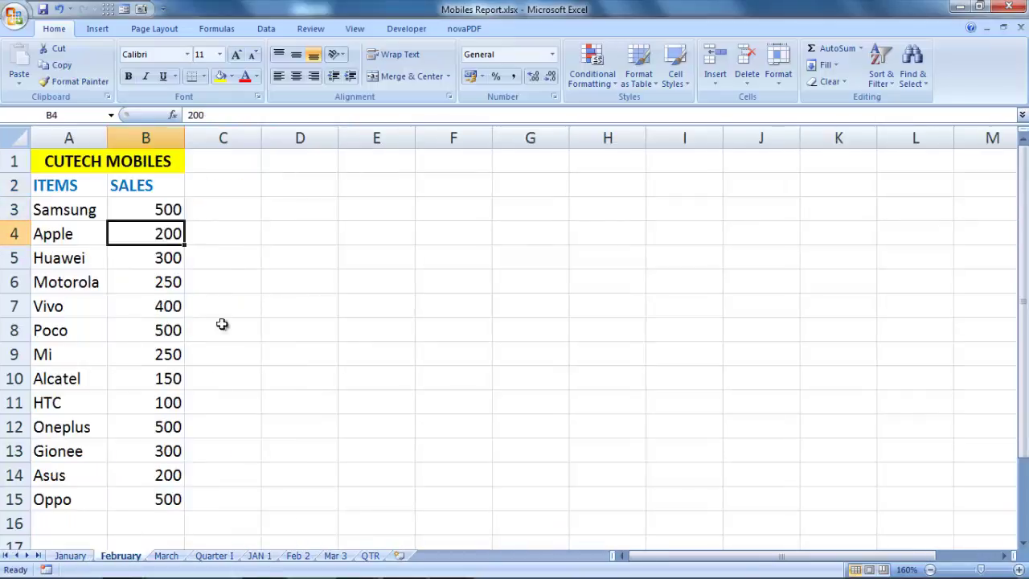
{"action": "left_click", "coordinate": [167, 556]}
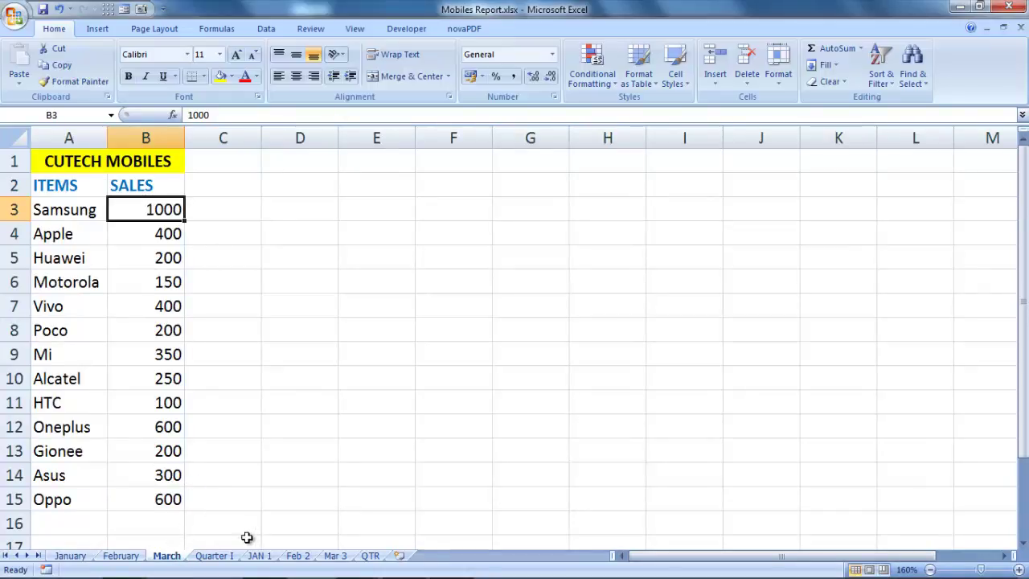
{"action": "left_click", "coordinate": [214, 555]}
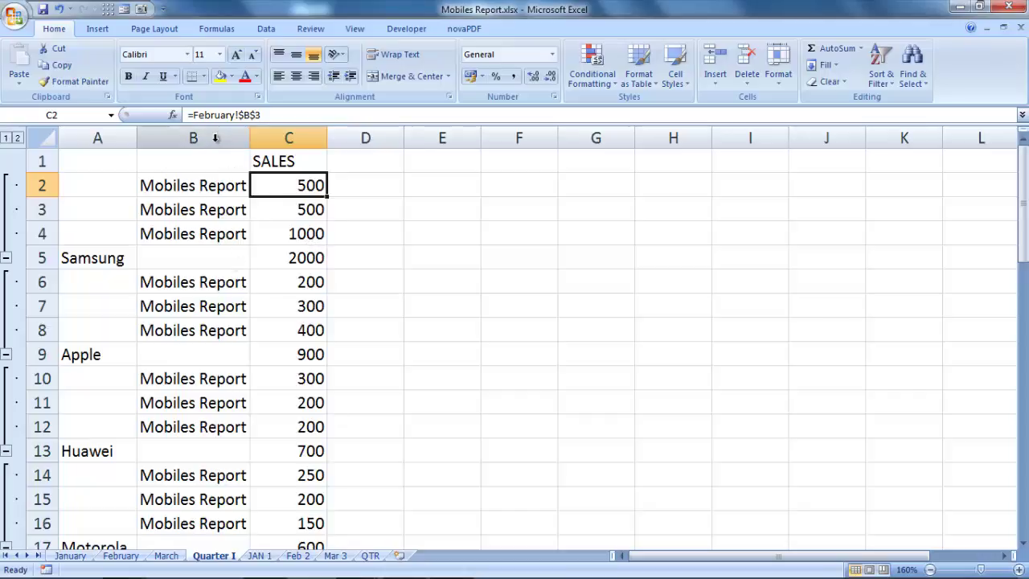
- Delete column B of Mobiles Report labels so SALES sits beside the brand names
{"action": "left_click", "coordinate": [207, 202]}
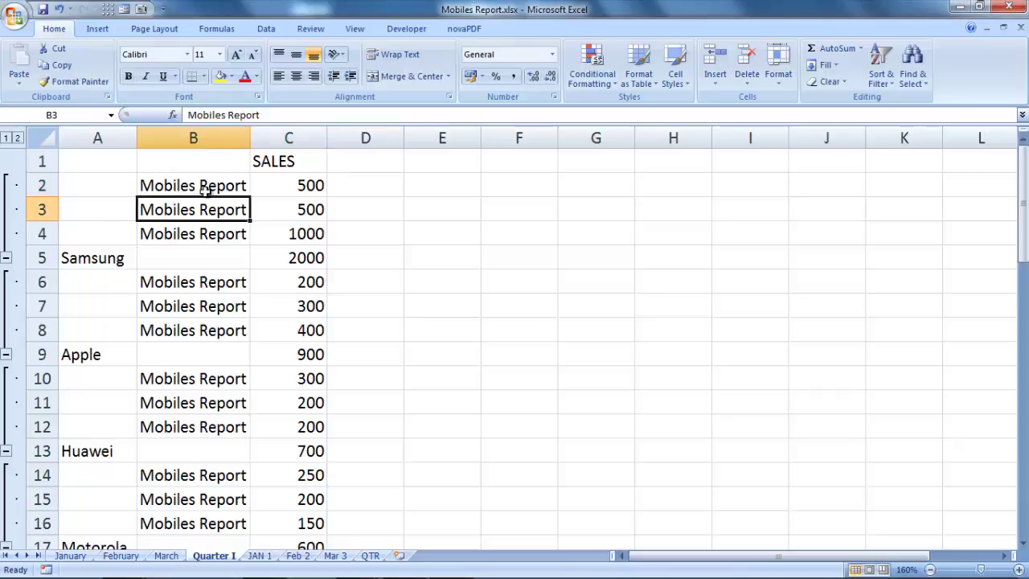
{"action": "left_click", "coordinate": [215, 137]}
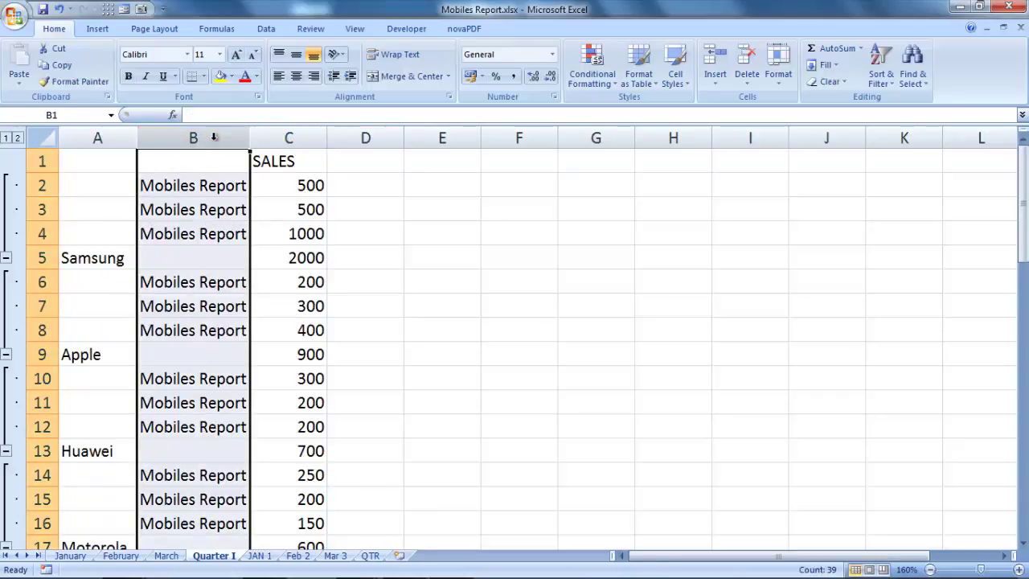
{"action": "right_click", "coordinate": [221, 140]}
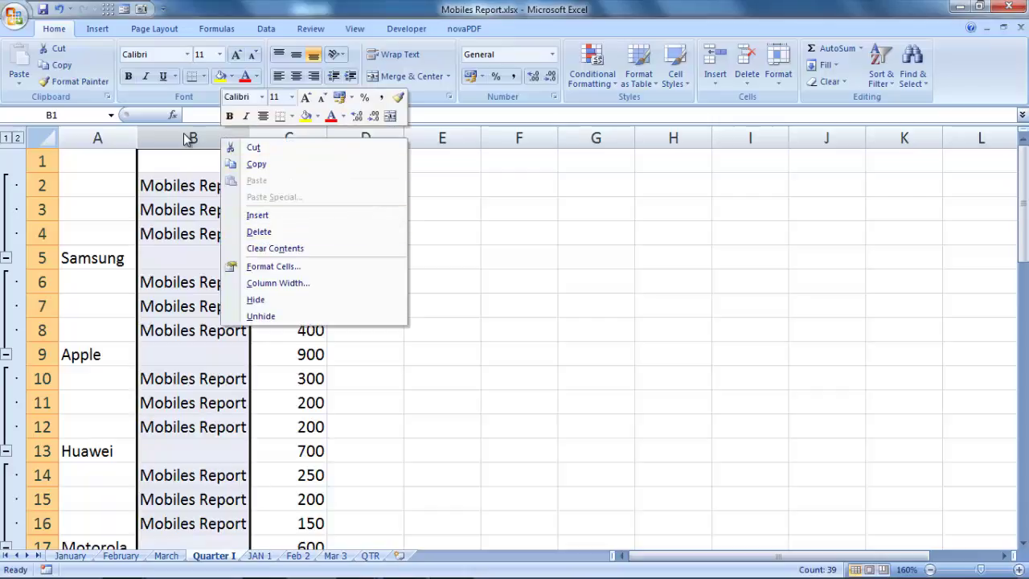
{"action": "left_click", "coordinate": [188, 141]}
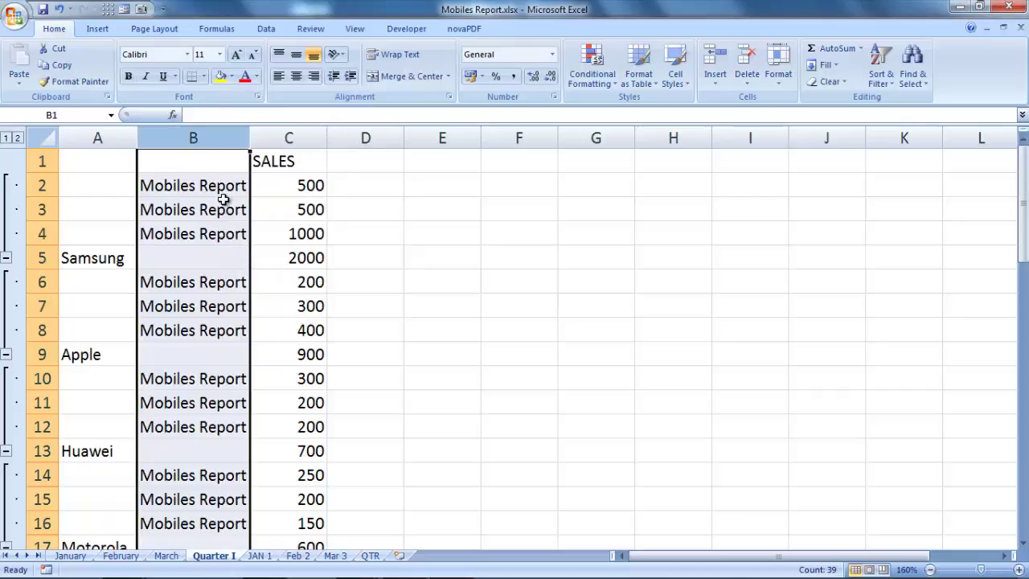
{"action": "key", "text": "ctrl+minus"}
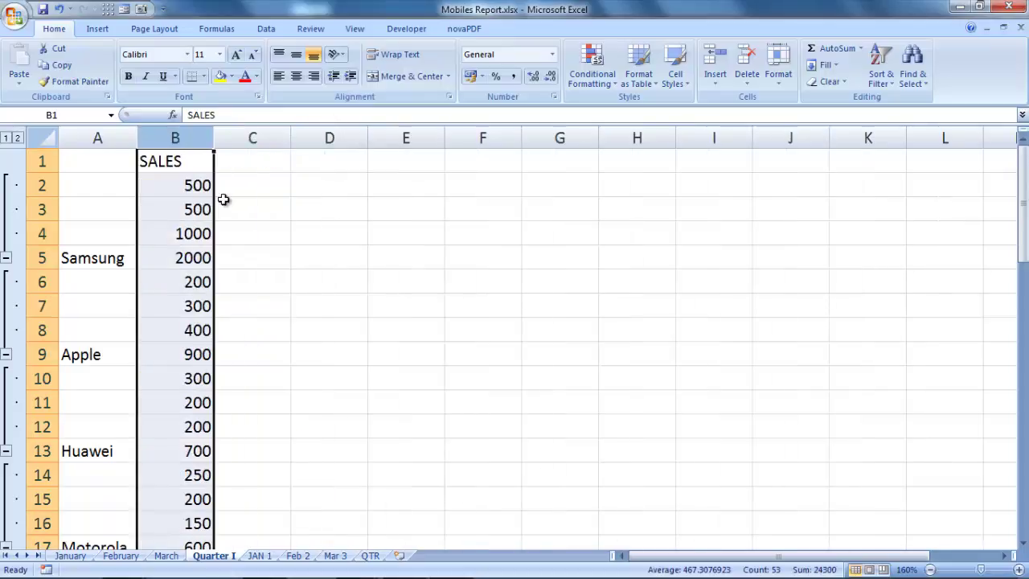
{"action": "left_click", "coordinate": [95, 185]}
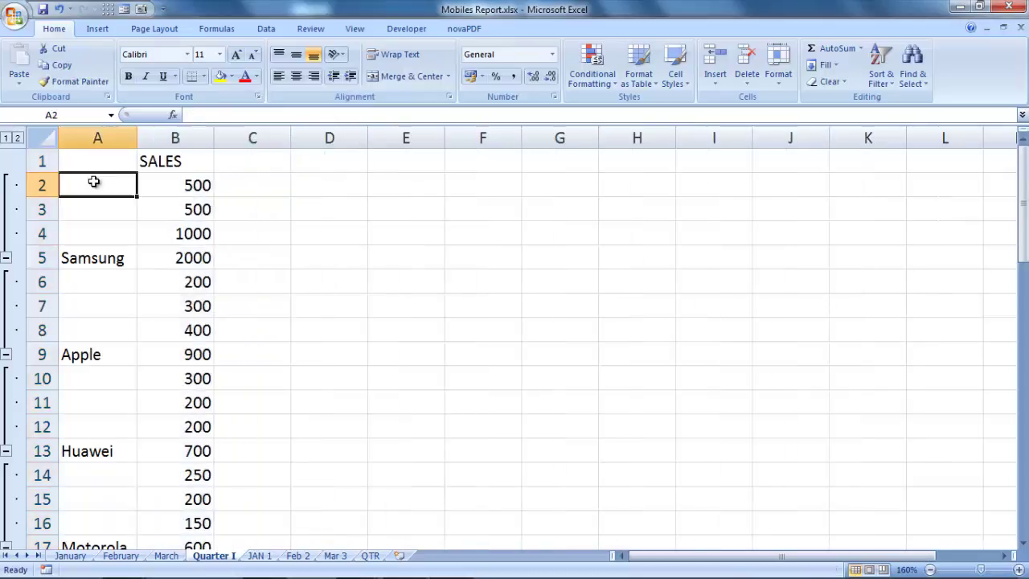
- Collapse the outline to level 1, then expand Vivo and check its source figures and total formula
{"action": "left_click", "coordinate": [6, 138]}
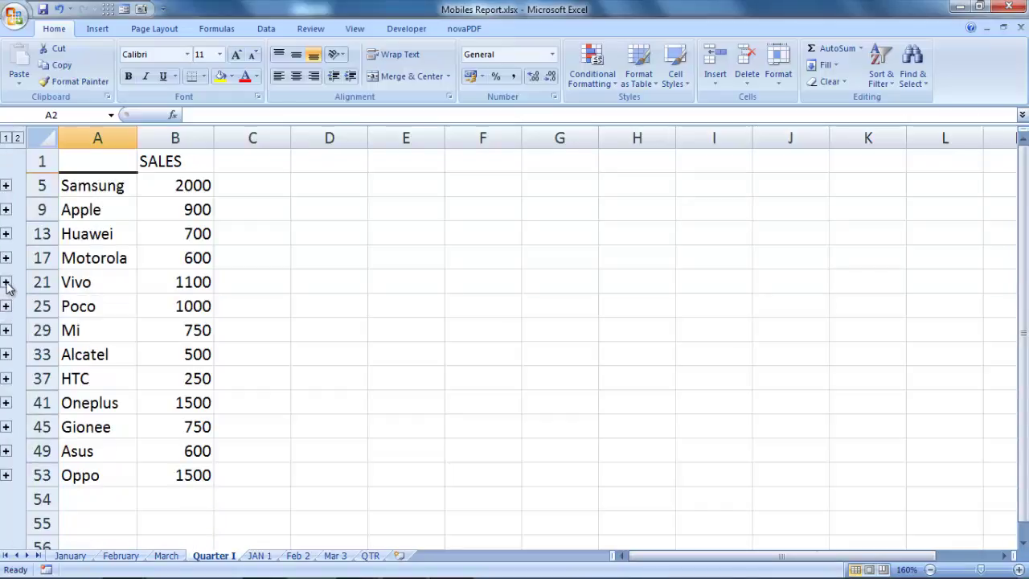
{"action": "left_click", "coordinate": [6, 283]}
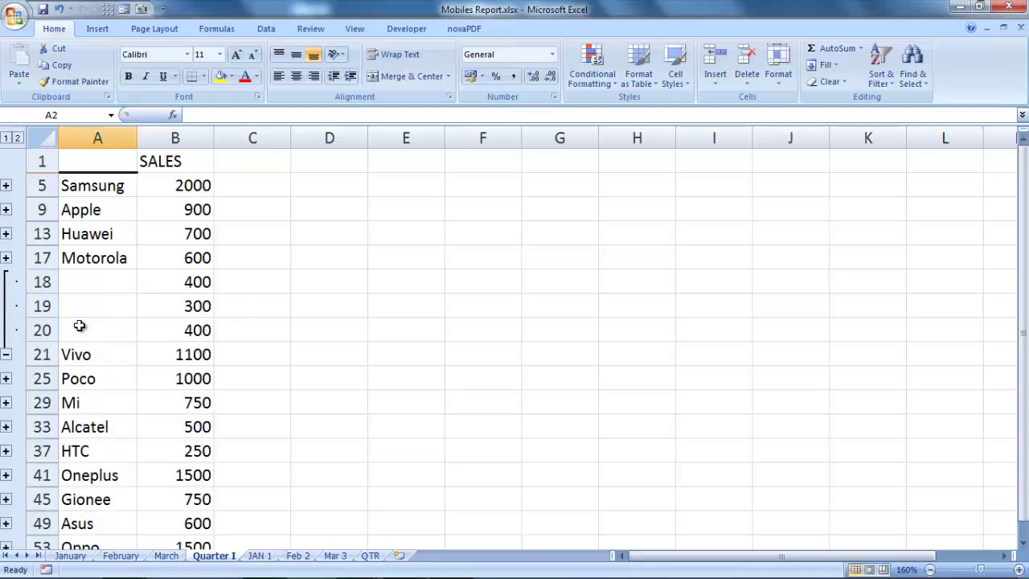
{"action": "left_click", "coordinate": [197, 281]}
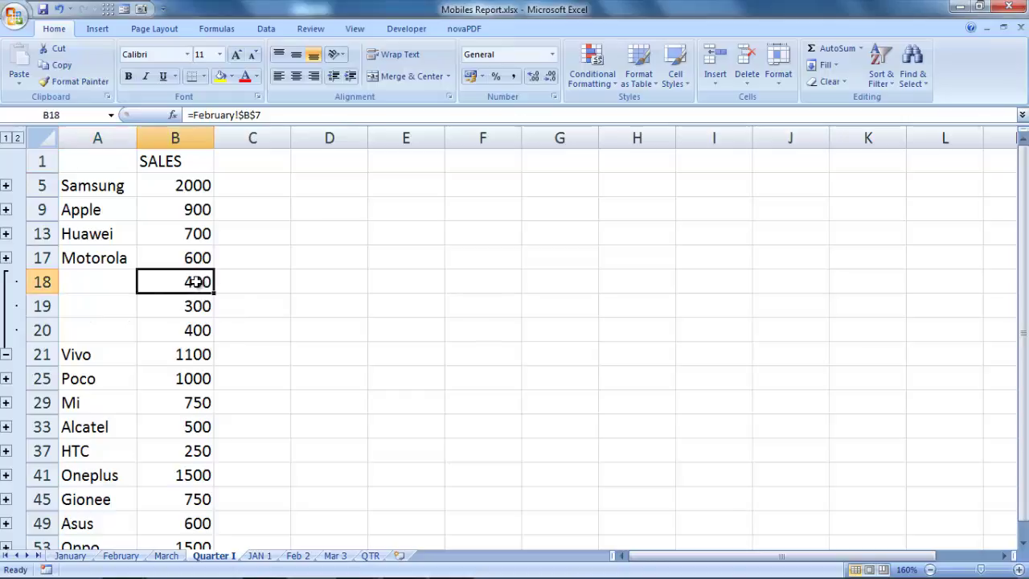
{"action": "left_click", "coordinate": [198, 312]}
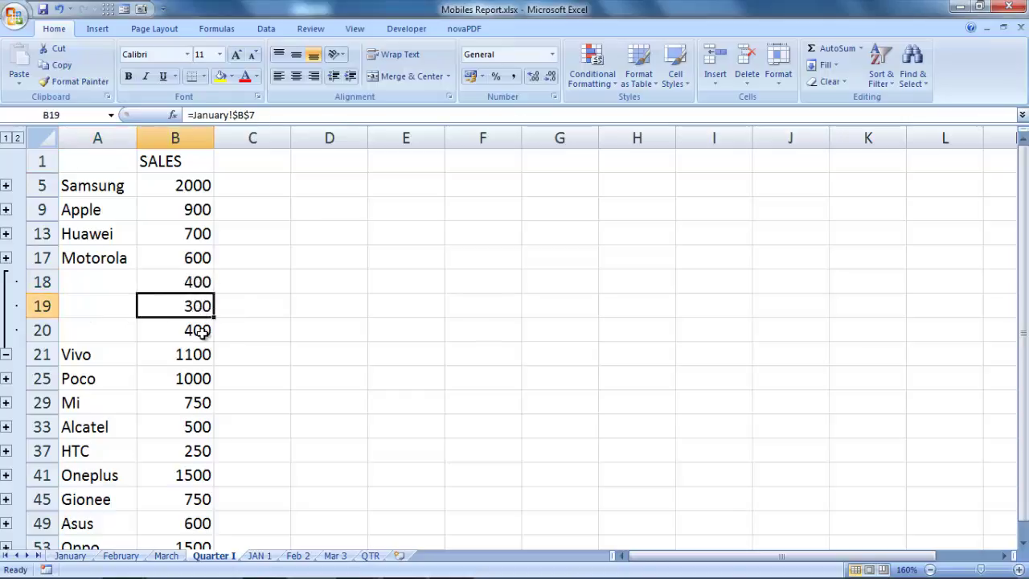
{"action": "left_click", "coordinate": [201, 332]}
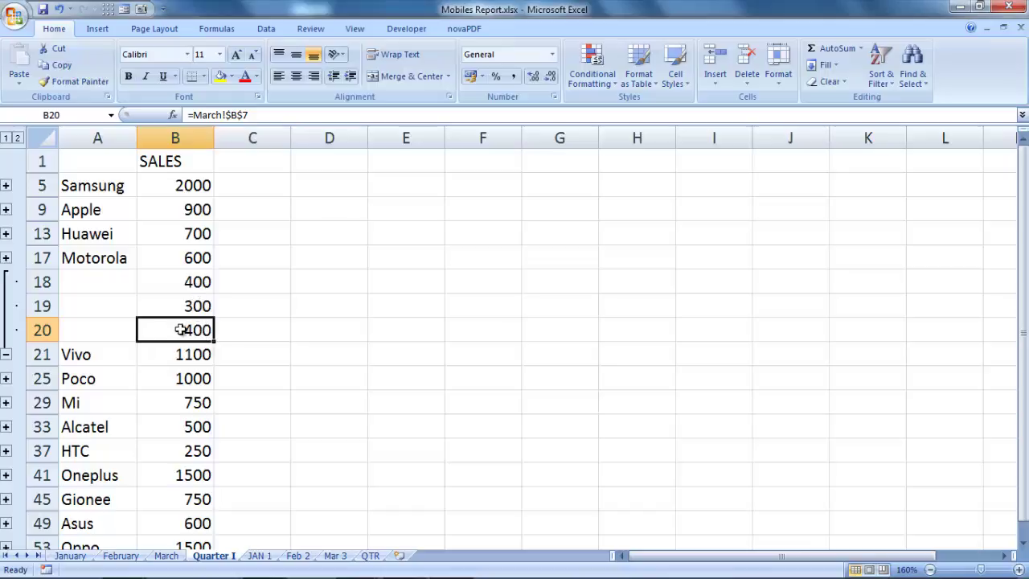
{"action": "left_click", "coordinate": [186, 356]}
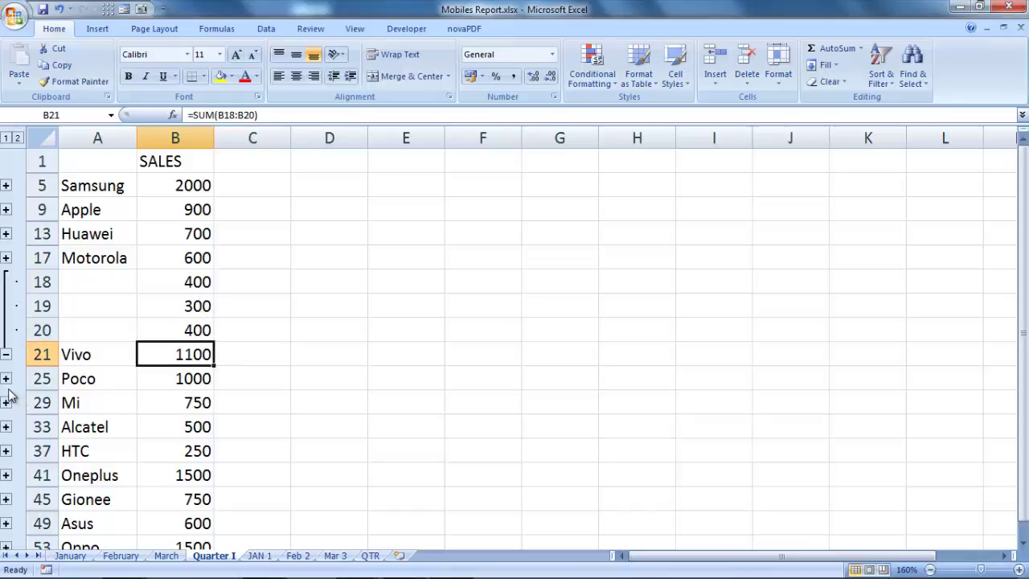
{"action": "scroll", "coordinate": [12, 388], "scroll_direction": "down", "scroll_amount": 1}
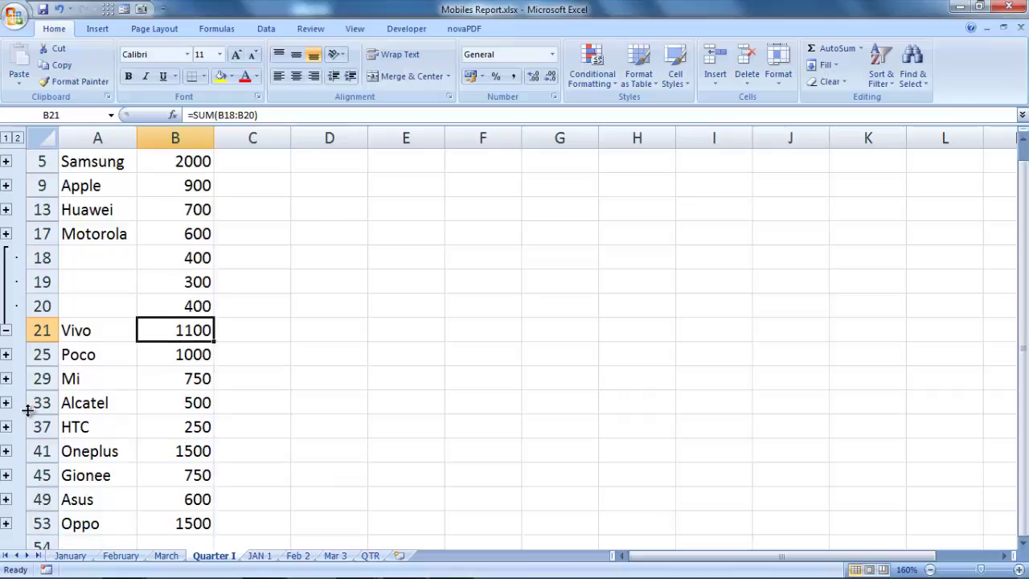
- Expand Oneplus's detail rows and check its total formula and January–March source figures
{"action": "left_click", "coordinate": [6, 453]}
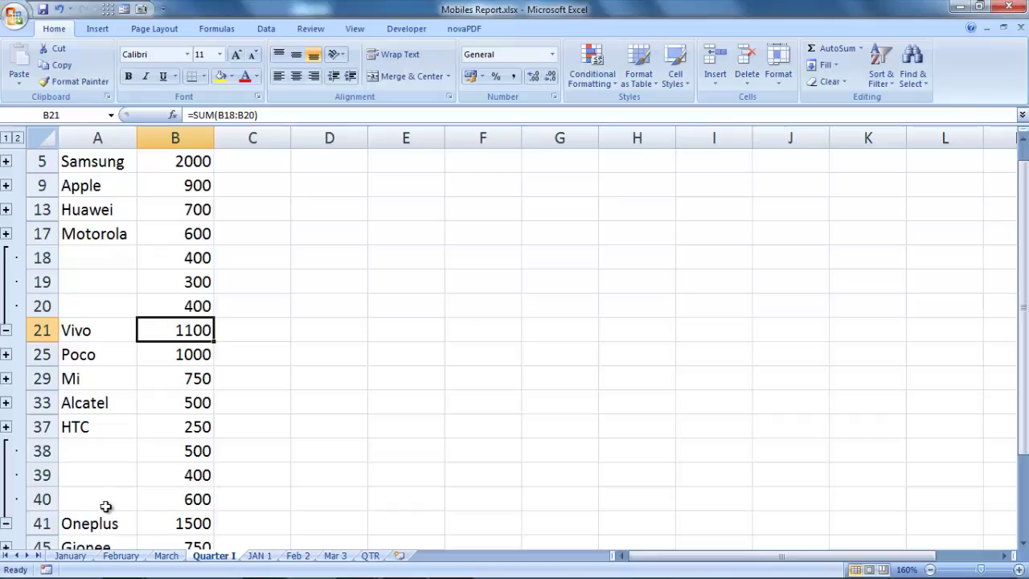
{"action": "scroll", "coordinate": [201, 487], "scroll_direction": "down", "scroll_amount": 1}
{"action": "left_click", "coordinate": [208, 499]}
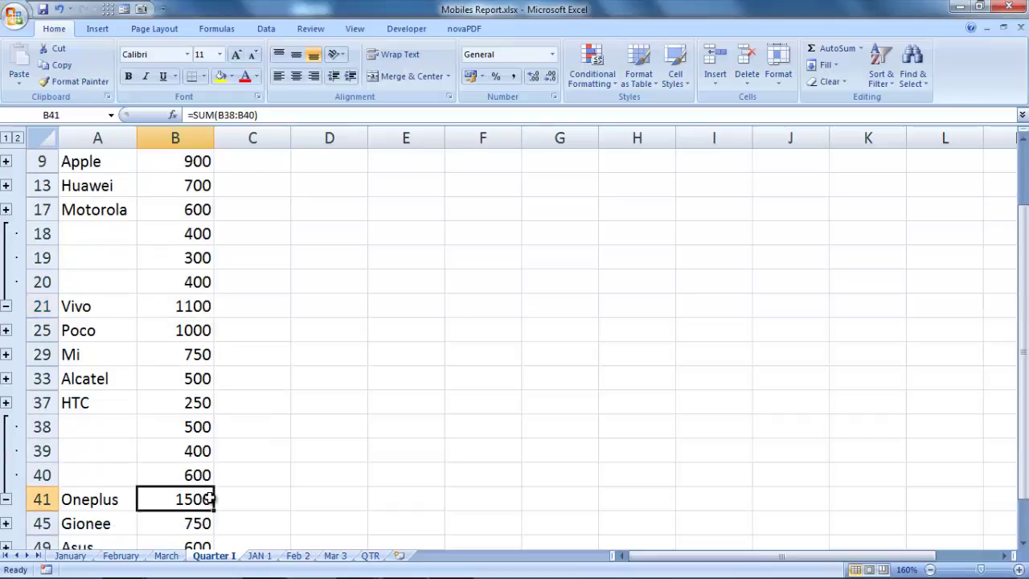
{"action": "left_click", "coordinate": [193, 427]}
{"action": "left_click", "coordinate": [198, 452]}
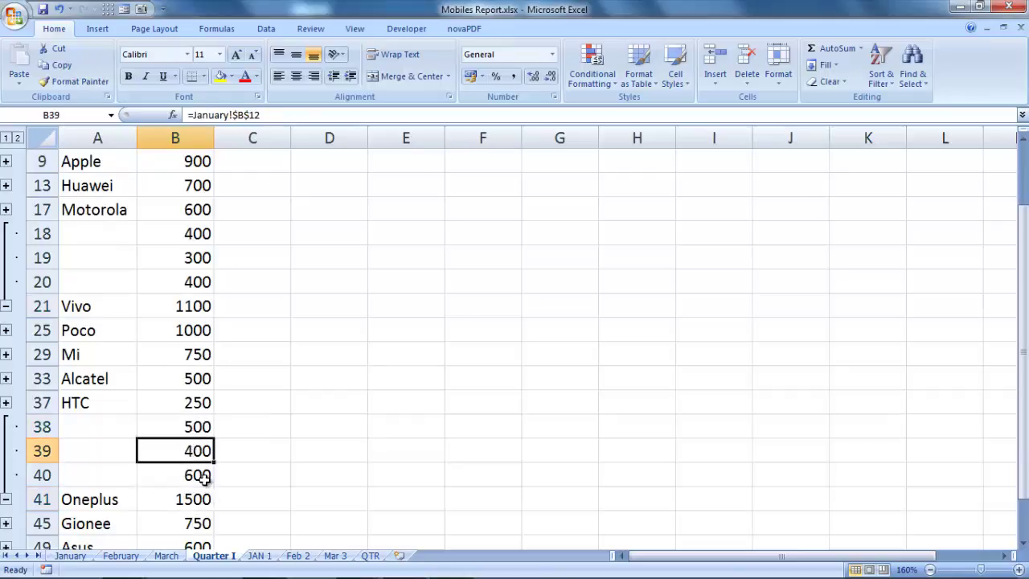
{"action": "left_click", "coordinate": [203, 477]}
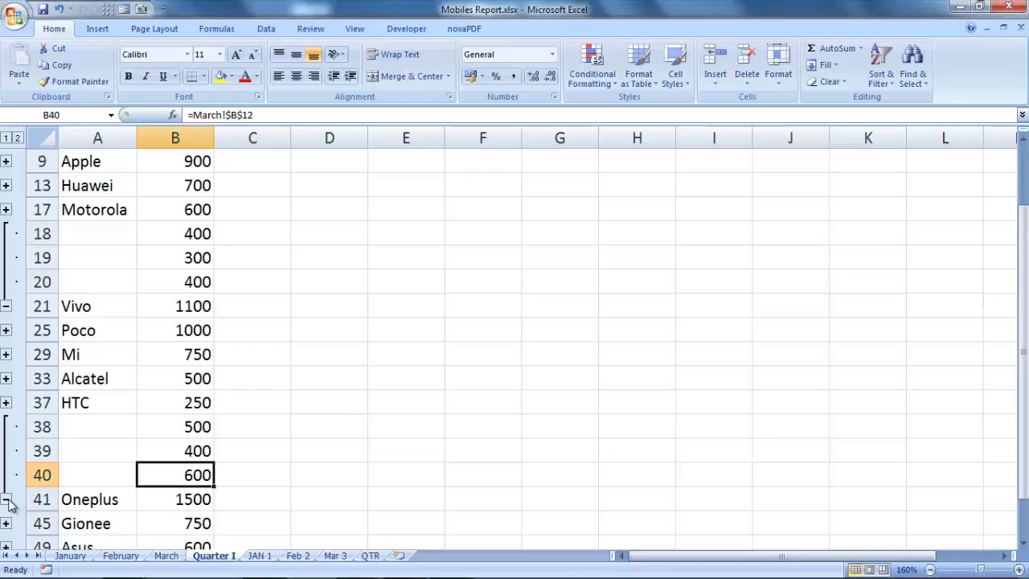
- Collapse the Oneplus and Vivo groups, check Alcatel's total, and toggle outline symbols off and on with Ctrl+8
{"action": "left_click", "coordinate": [6, 500]}
{"action": "left_click", "coordinate": [5, 306]}
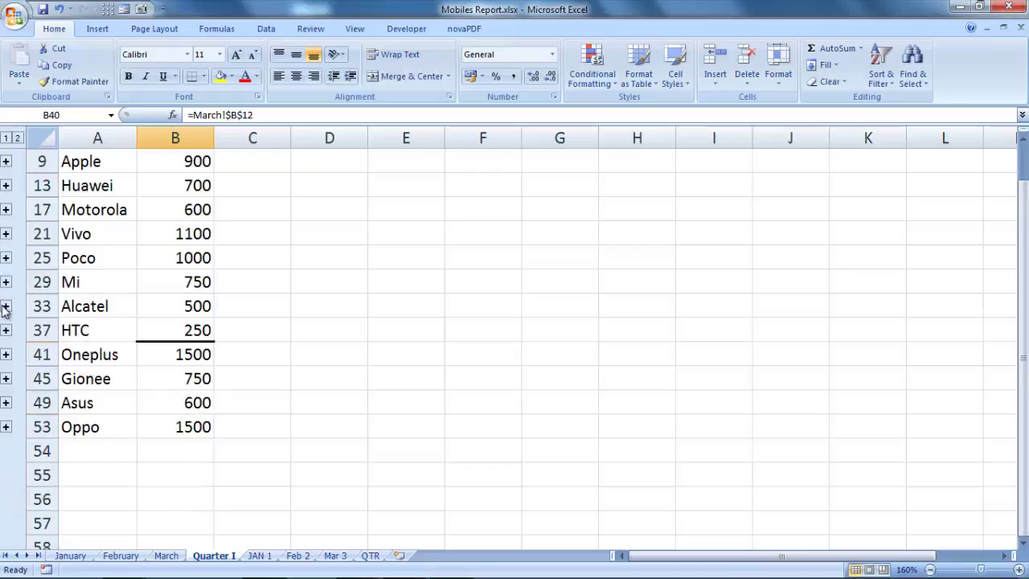
{"action": "left_click", "coordinate": [171, 309]}
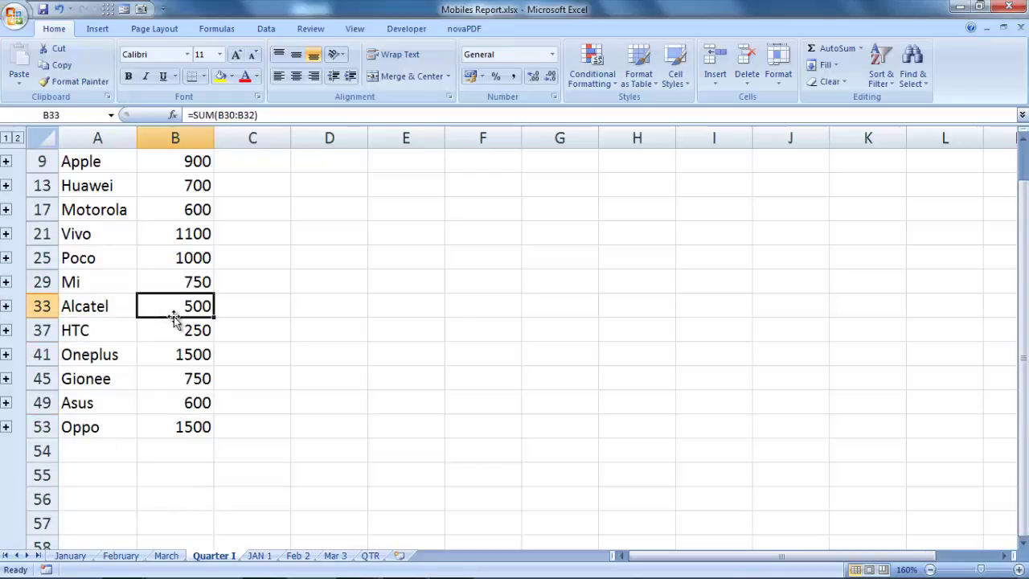
{"action": "scroll", "coordinate": [175, 314], "scroll_direction": "up", "scroll_amount": 1}
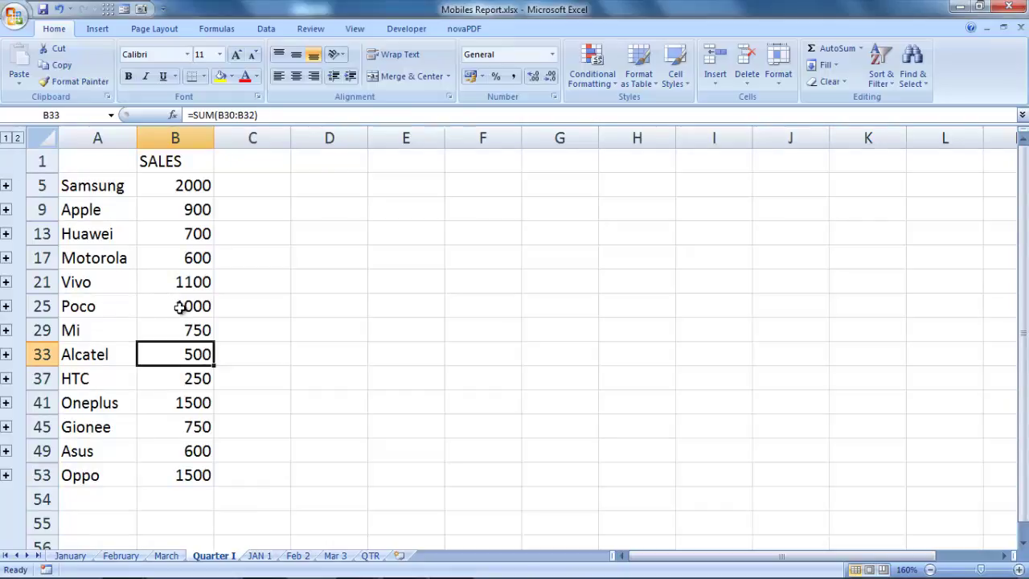
{"action": "key", "text": "ctrl+8"}
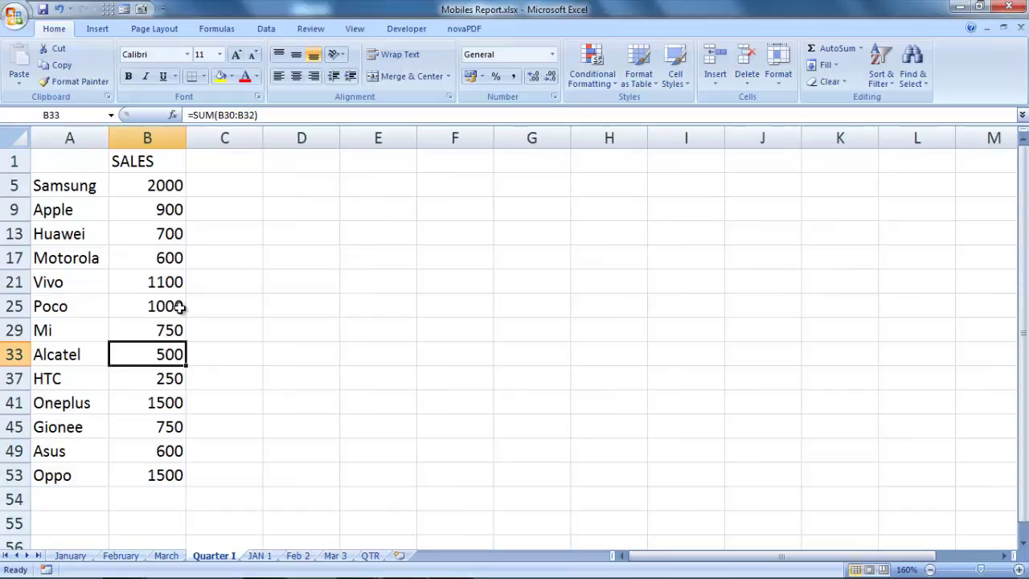
{"action": "key", "text": "ctrl+8"}
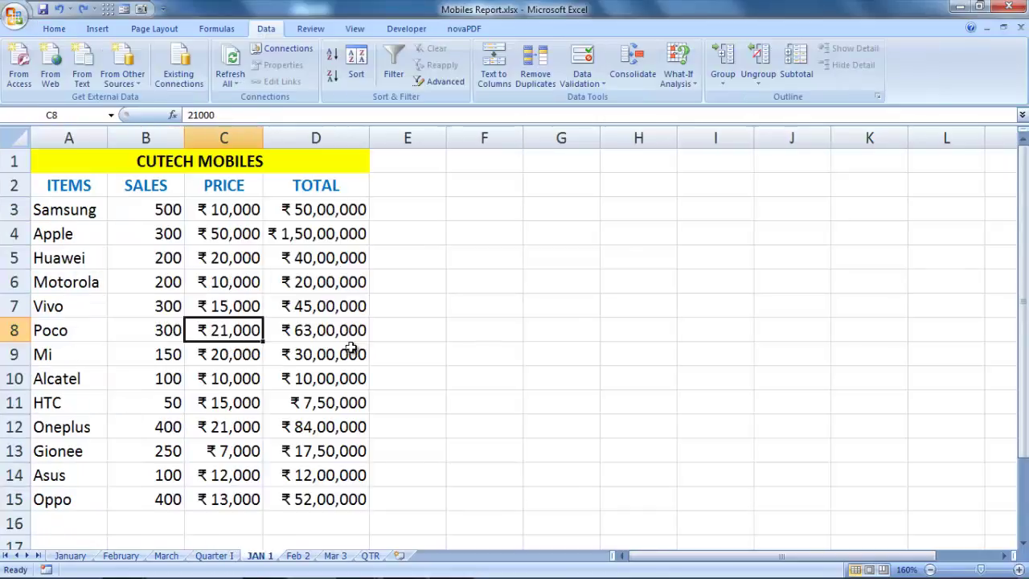
- Look over the JAN 1 table's SALES figures and PRICE and TOTAL columns
{"action": "left_click_drag", "start_coordinate": [161, 210], "coordinate": [157, 494]}
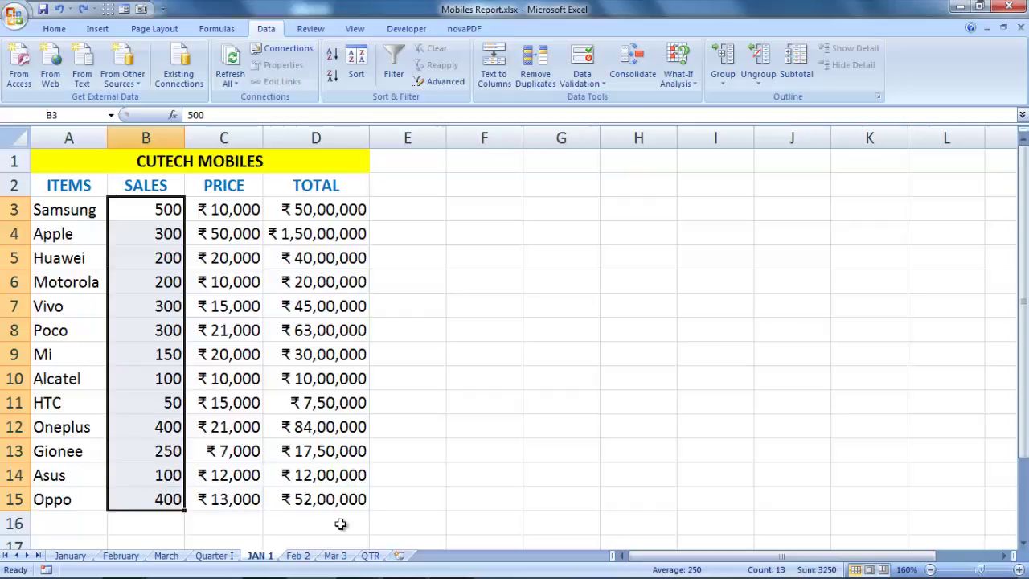
{"action": "left_click", "coordinate": [479, 282]}
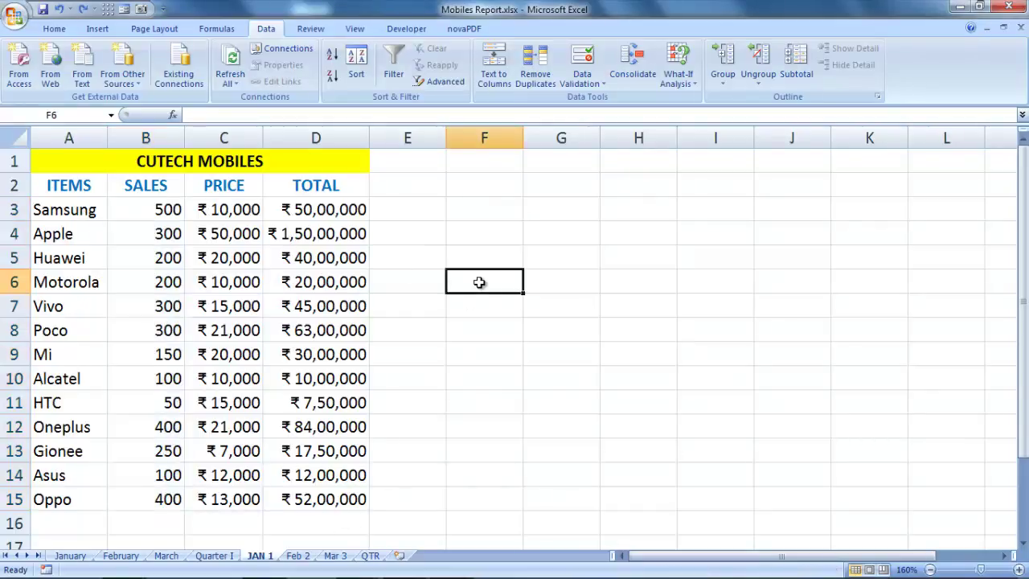
{"action": "left_click", "coordinate": [241, 191]}
{"action": "left_click", "coordinate": [328, 191]}
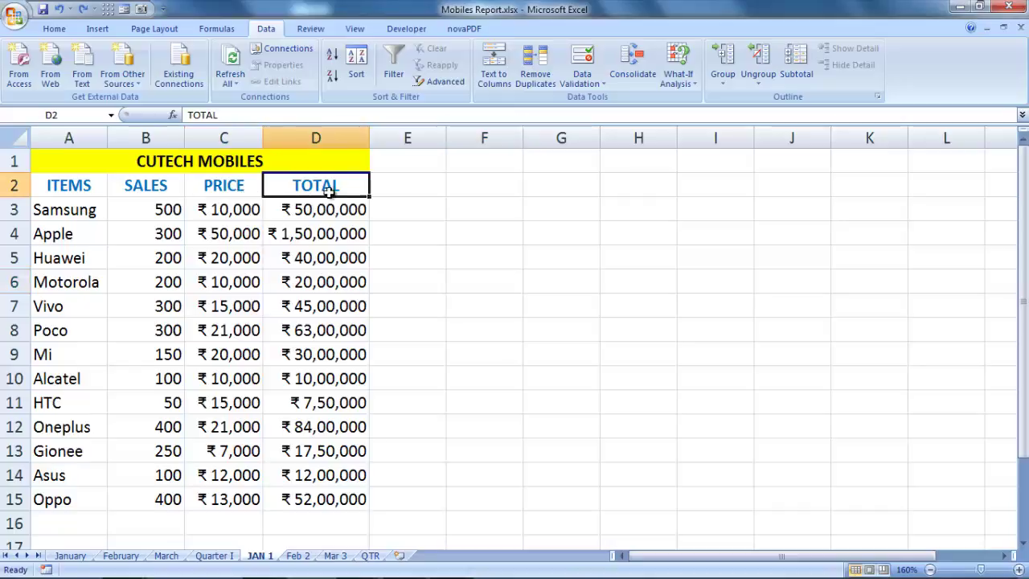
{"action": "left_click", "coordinate": [418, 299]}
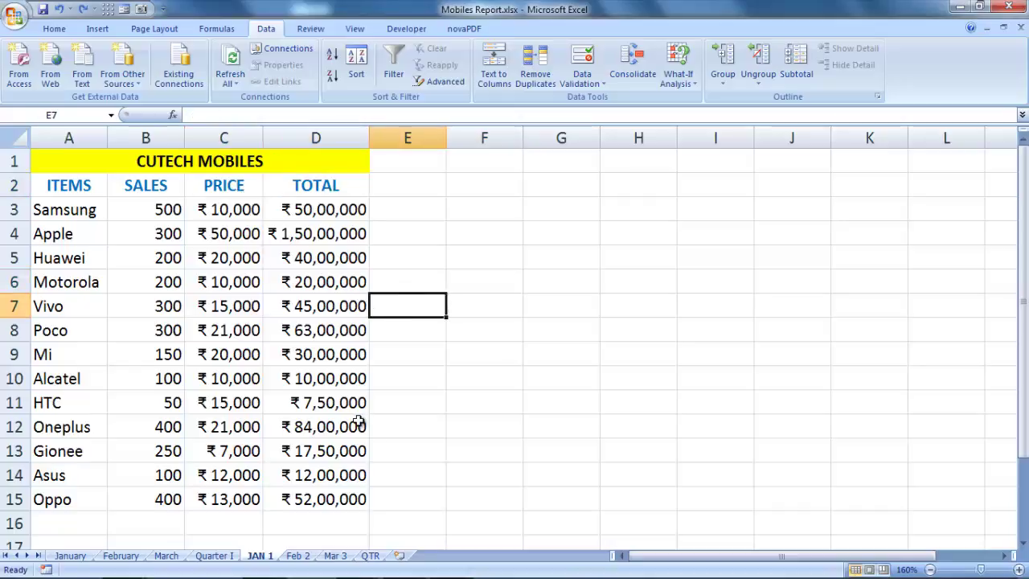
{"action": "left_click", "coordinate": [447, 381]}
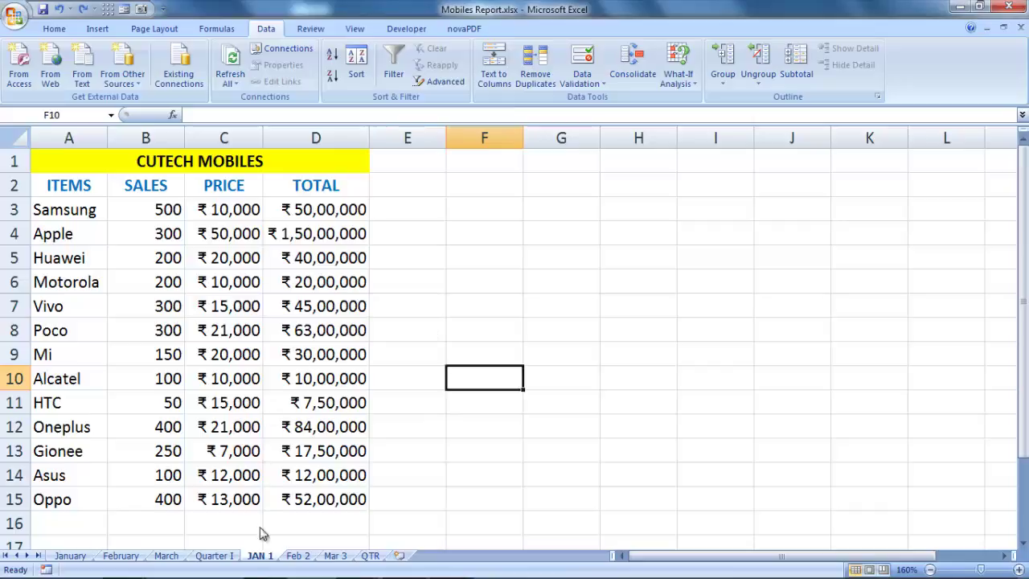
- Browse the Feb 2, Mar 3 and empty QTR sheets, returning to Mar 3
{"action": "left_click", "coordinate": [297, 555]}
{"action": "left_click", "coordinate": [335, 555]}
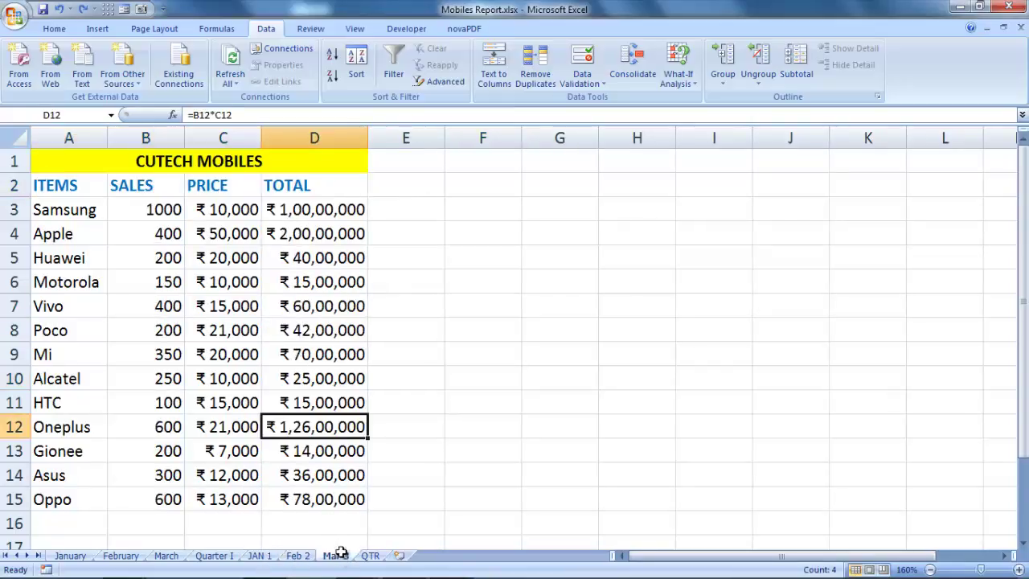
{"action": "left_click", "coordinate": [410, 453]}
{"action": "left_click", "coordinate": [370, 556]}
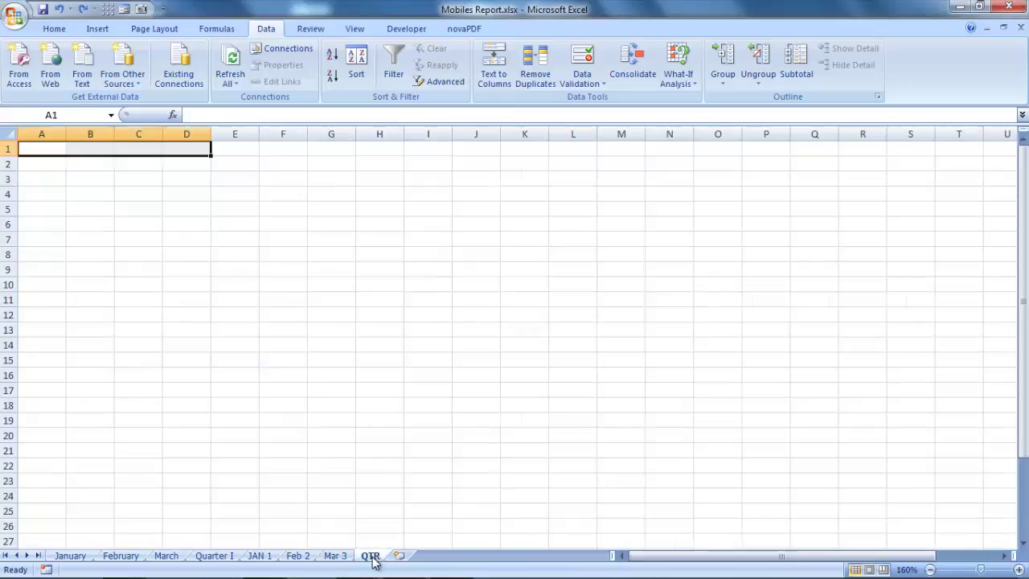
{"action": "left_click", "coordinate": [68, 168]}
{"action": "left_click", "coordinate": [46, 152]}
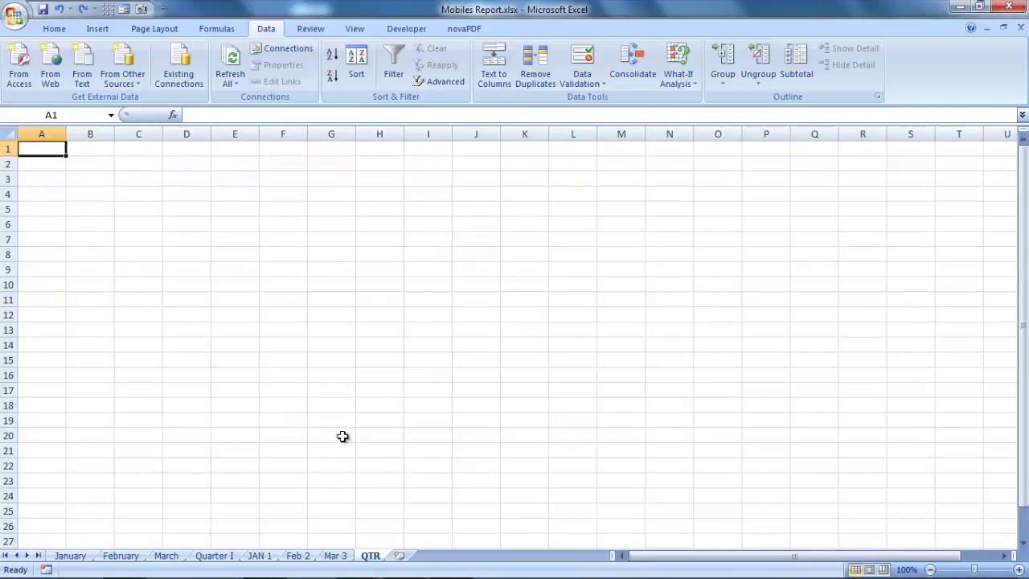
{"action": "left_click", "coordinate": [338, 556]}
- Copy the CUTECH MOBILES title from Mar 3 onto the QTR sheet
{"action": "left_click", "coordinate": [93, 164]}
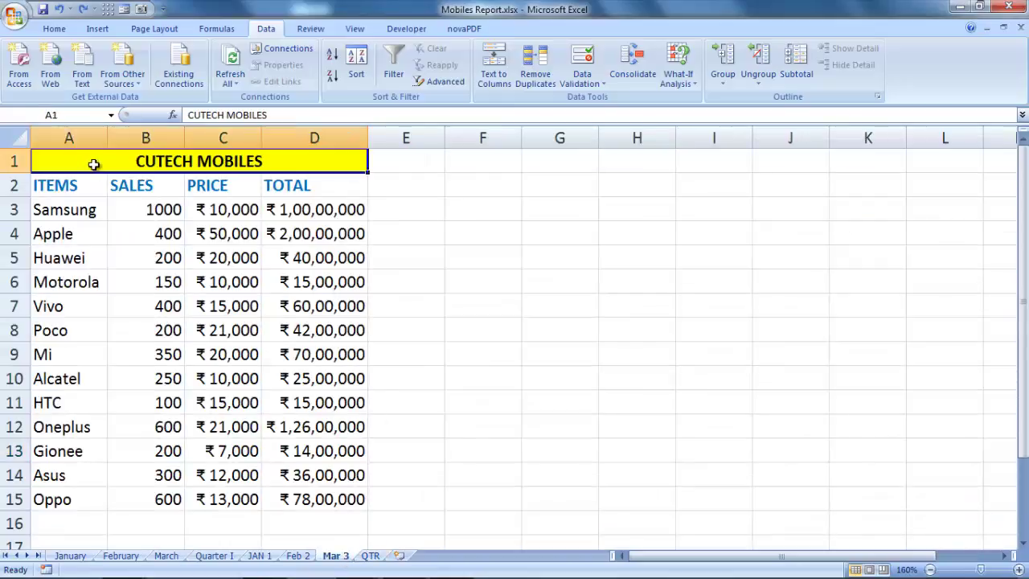
{"action": "key", "text": "ctrl+c"}
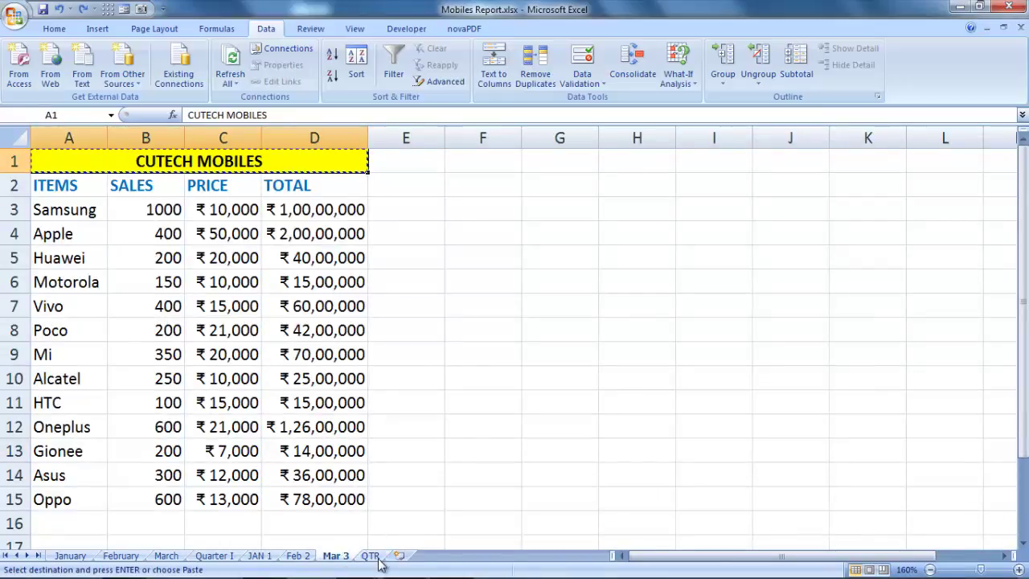
{"action": "left_click", "coordinate": [370, 555]}
{"action": "key", "text": "ctrl+v"}
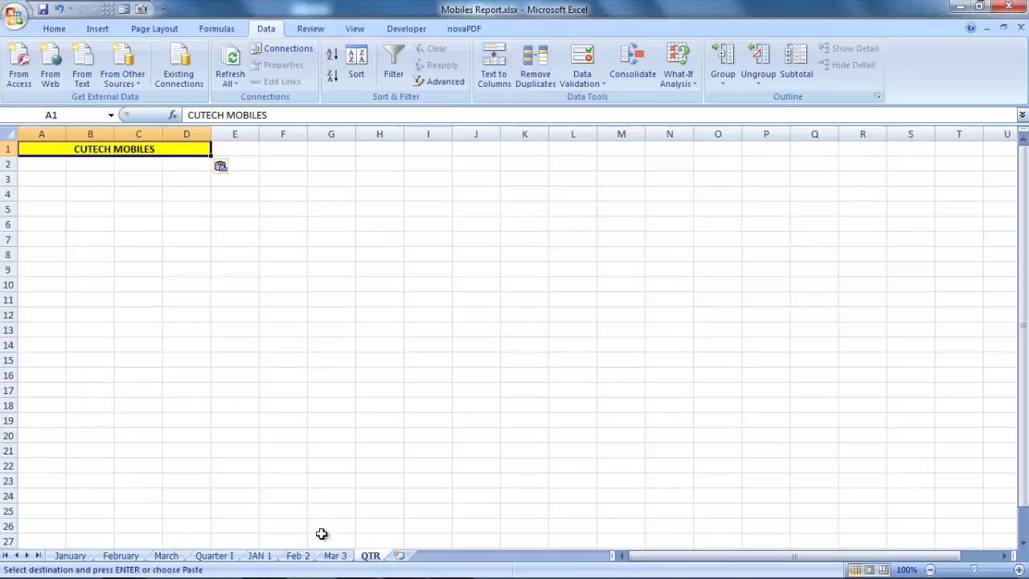
{"action": "left_click", "coordinate": [338, 556]}
- Copy the ITEMS/SALES/PRICE/TOTAL headings from Mar 3 into QTR row 2
{"action": "left_click_drag", "start_coordinate": [76, 190], "coordinate": [319, 189]}
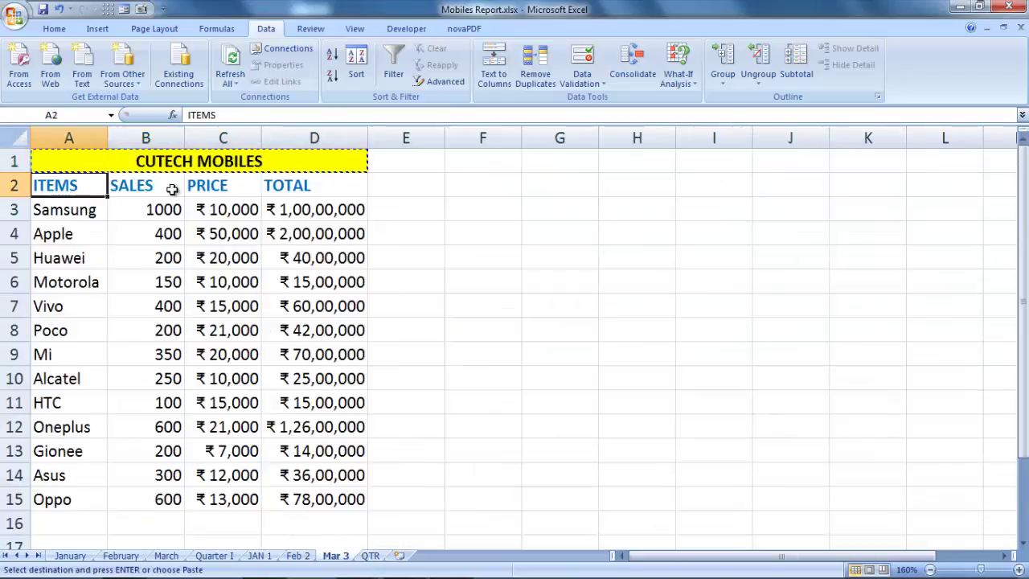
{"action": "key", "text": "ctrl+c"}
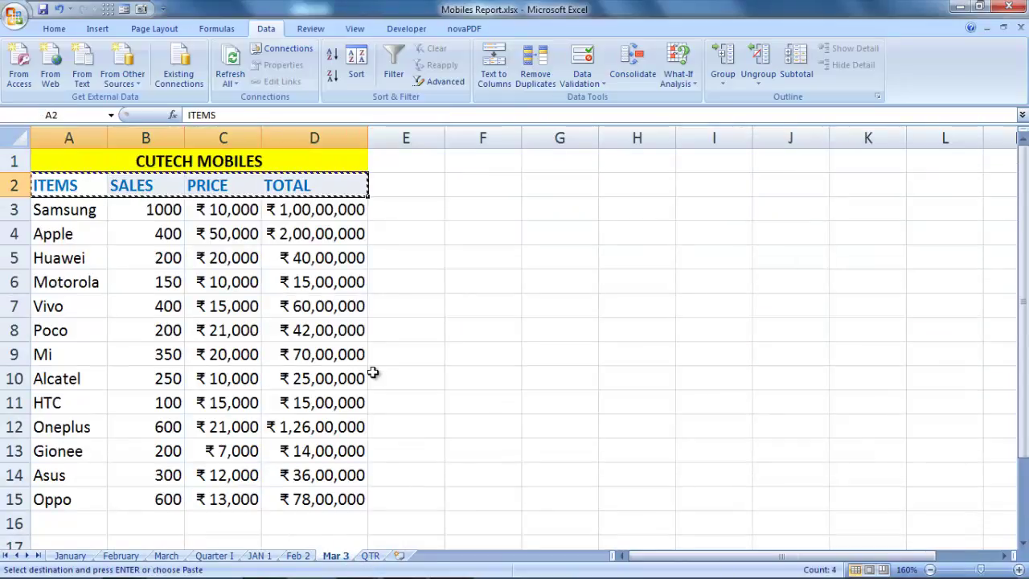
{"action": "left_click", "coordinate": [371, 555]}
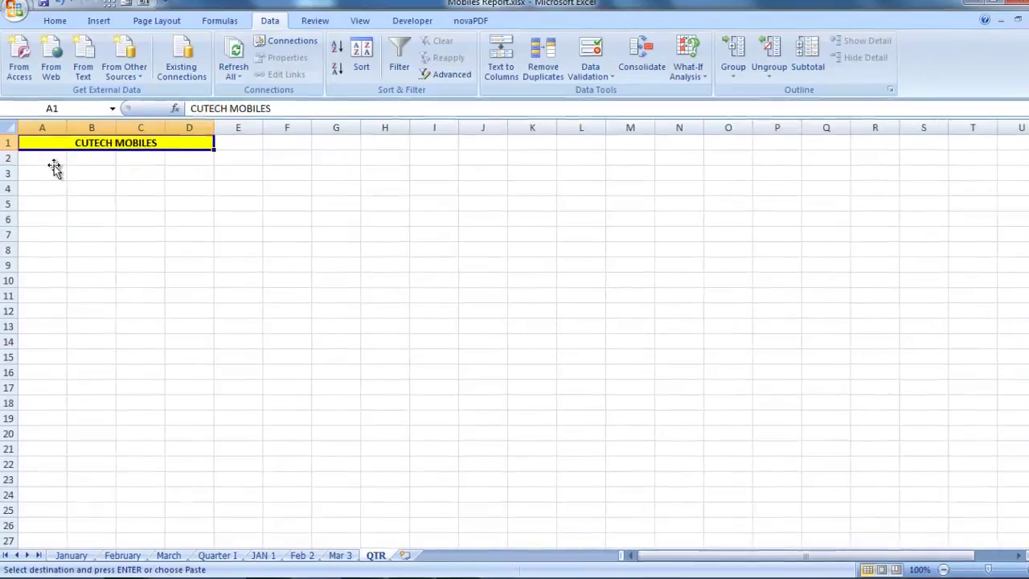
{"action": "left_click", "coordinate": [50, 167]}
{"action": "key", "text": "ctrl+v"}
{"action": "left_click", "coordinate": [363, 554]}
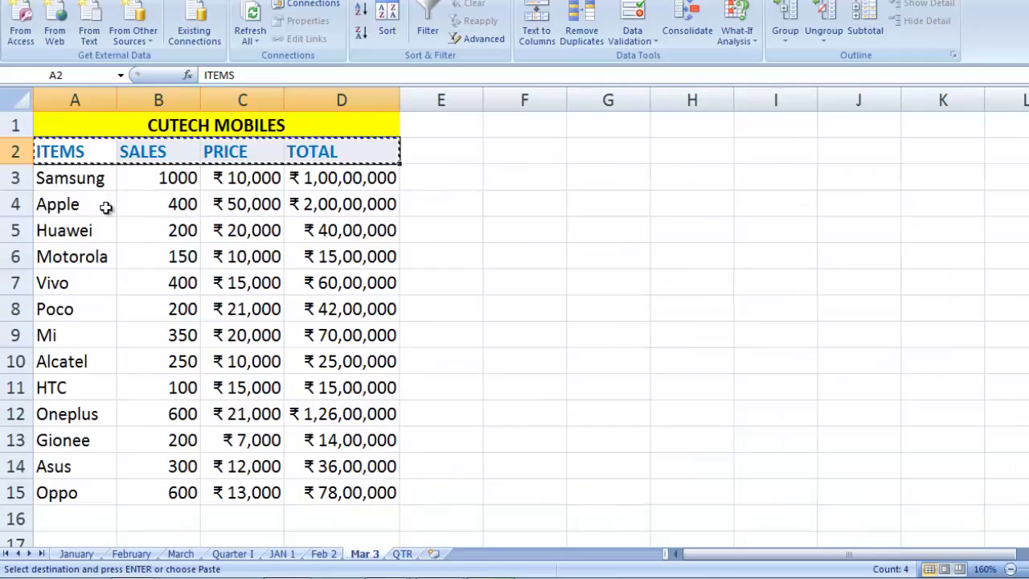
- Copy the phone names A3:A15 into QTR, then select B3:D15 as the consolidation destination
{"action": "left_click_drag", "start_coordinate": [96, 178], "coordinate": [90, 487]}
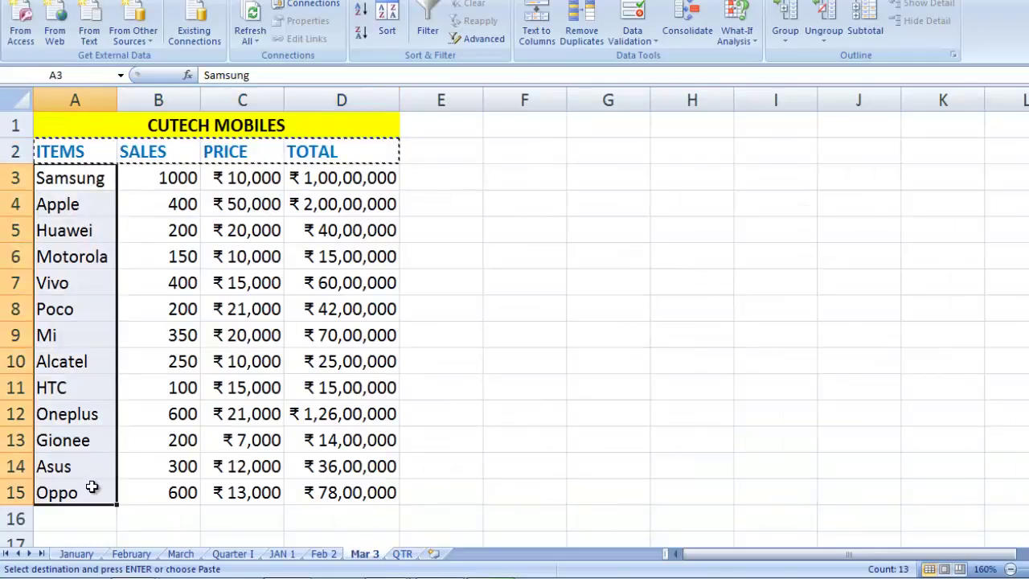
{"action": "key", "text": "ctrl+c"}
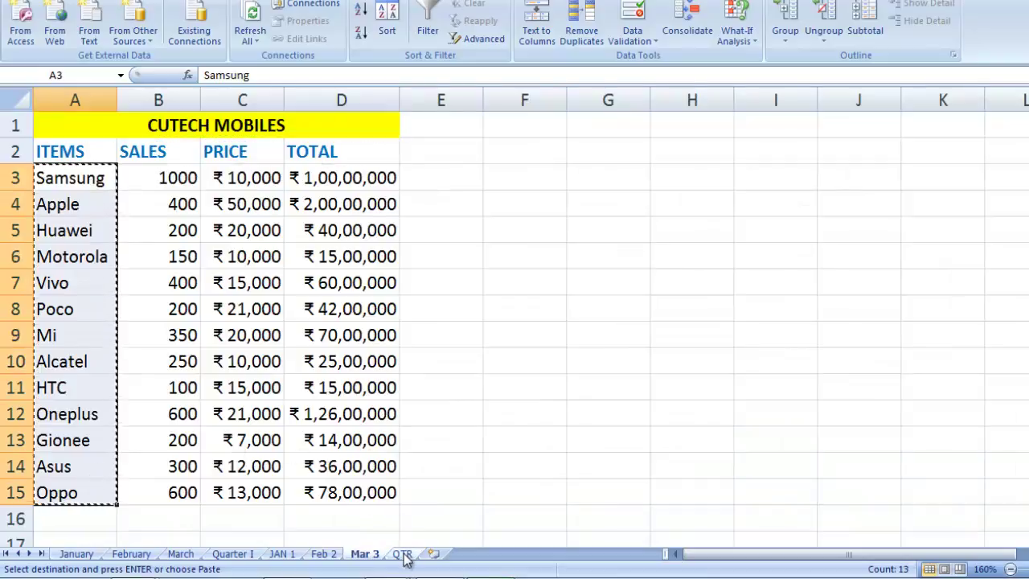
{"action": "left_click", "coordinate": [402, 554]}
{"action": "left_click", "coordinate": [49, 145]}
{"action": "key", "text": "ctrl+v"}
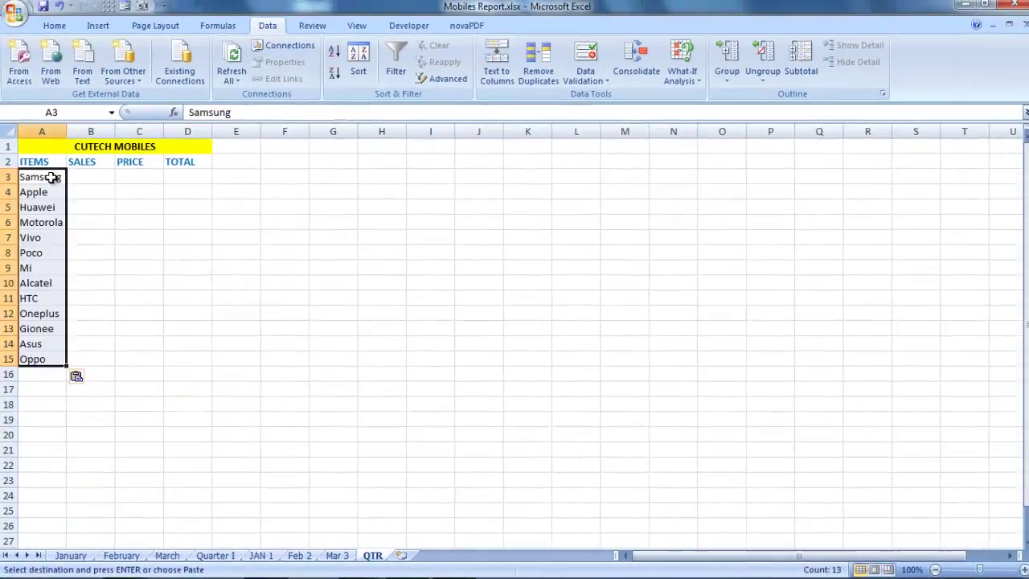
{"action": "left_click", "coordinate": [101, 186]}
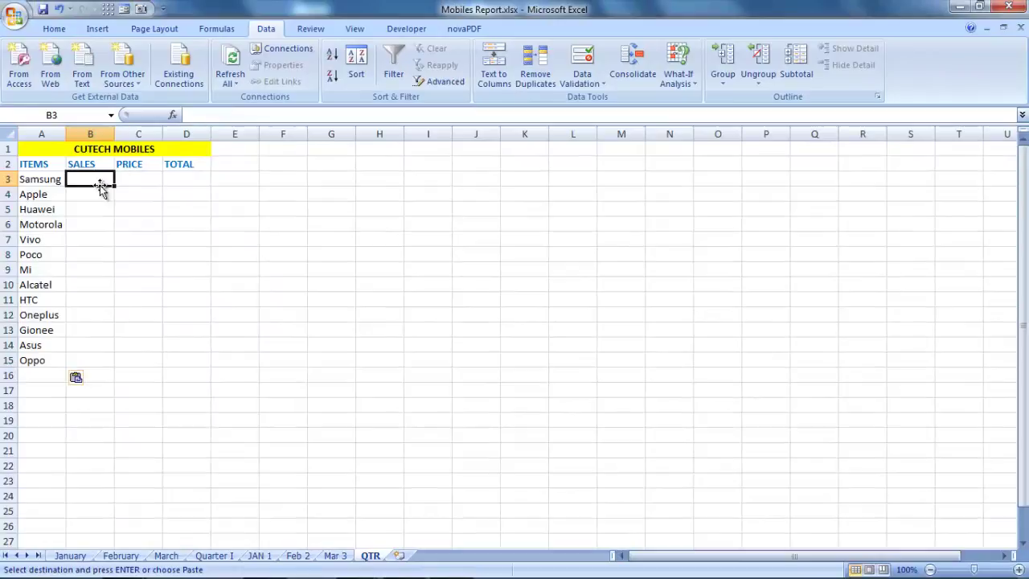
{"action": "mouse_move", "coordinate": [82, 176]}
{"action": "left_mouse_down"}
{"action": "mouse_move", "coordinate": [188, 356]}
{"action": "mouse_move", "coordinate": [188, 341]}
{"action": "left_mouse_up"}
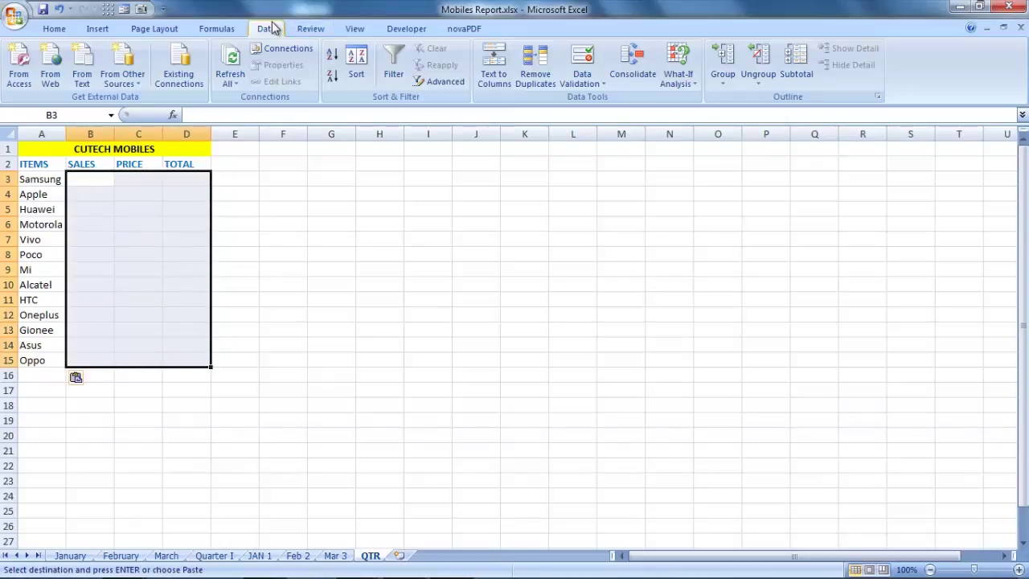
- Open Consolidate with the Sum function and enter 'JAN 1'!$B$3:$D$15 as the reference
{"action": "left_click", "coordinate": [637, 66]}
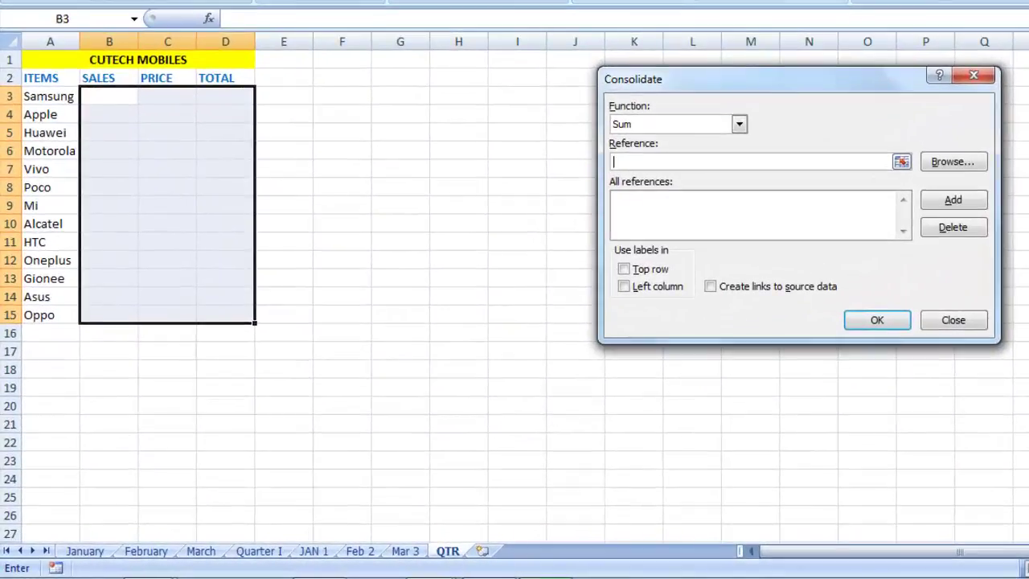
{"action": "left_click", "coordinate": [902, 163]}
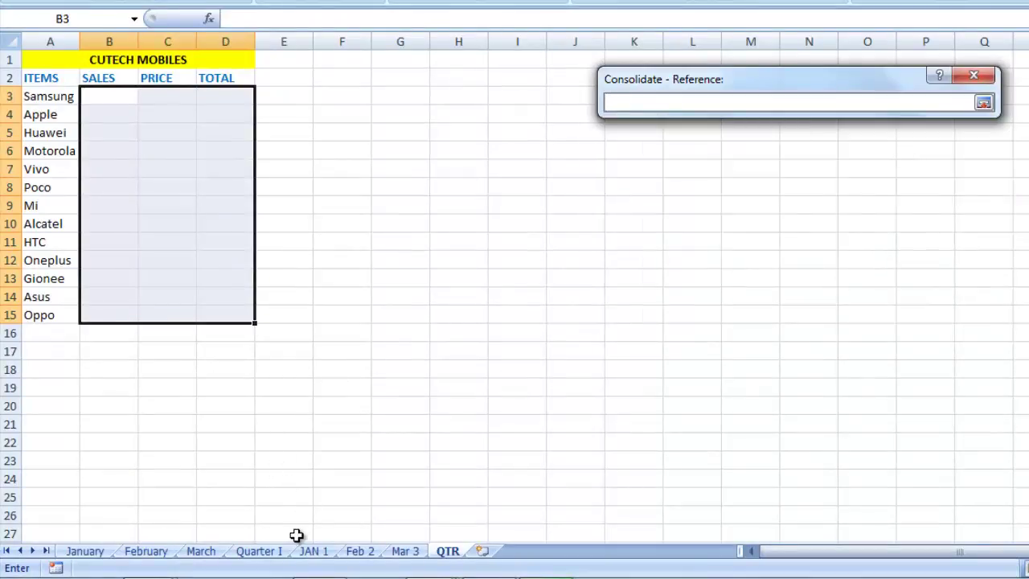
{"action": "left_click", "coordinate": [316, 552]}
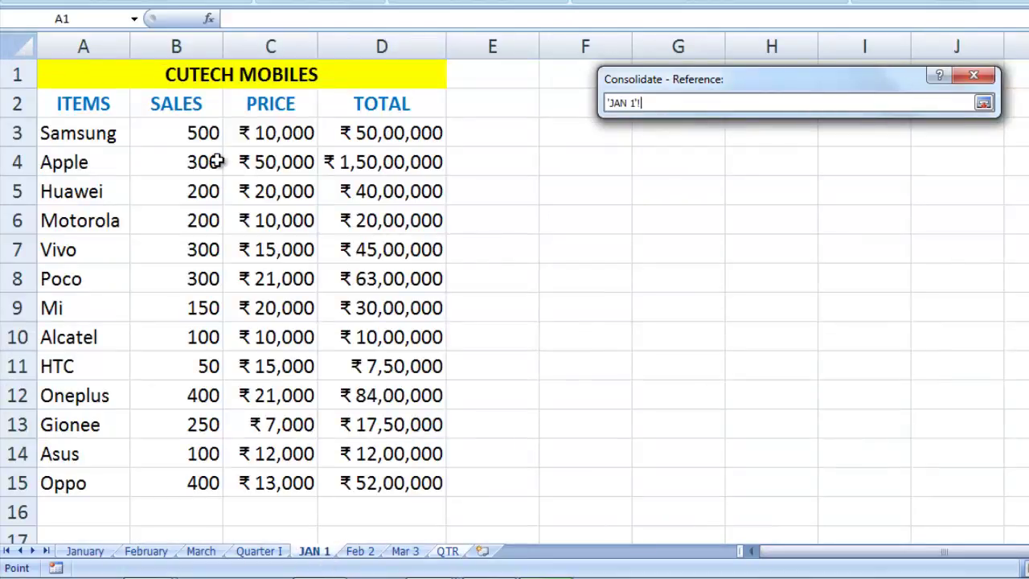
{"action": "left_click_drag", "start_coordinate": [195, 135], "coordinate": [412, 445]}
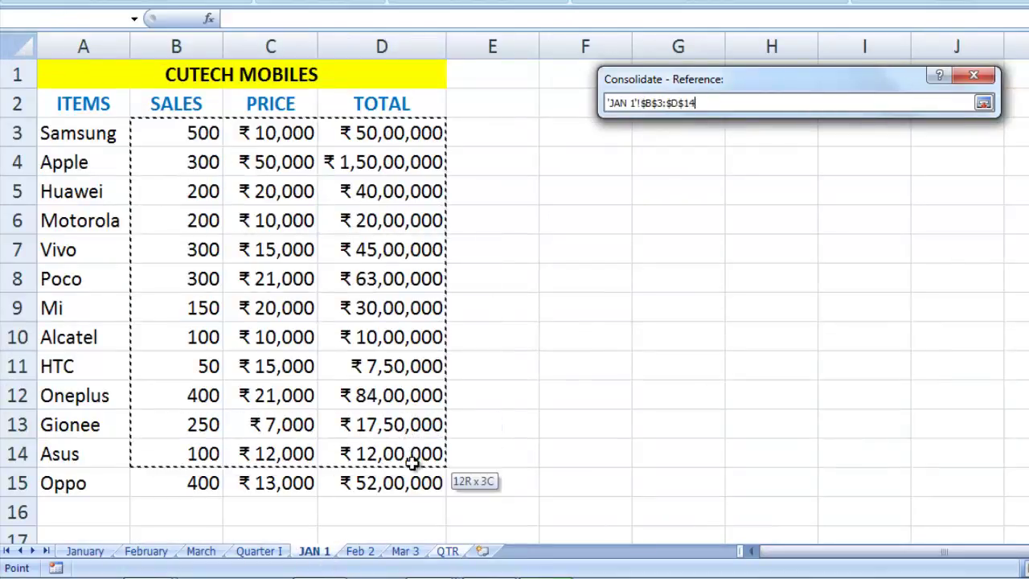
{"action": "left_click_drag", "start_coordinate": [412, 445], "coordinate": [410, 481]}
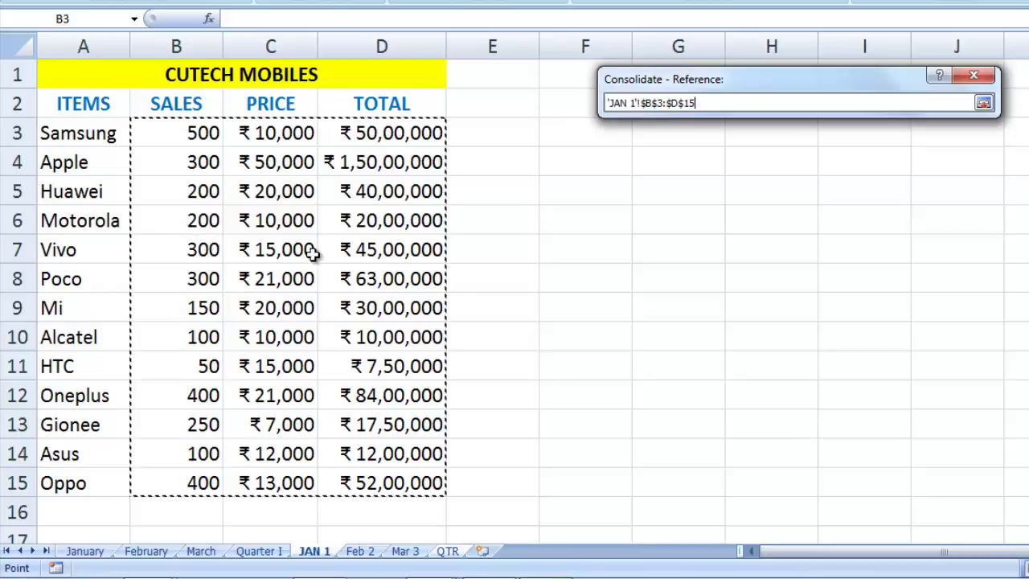
{"action": "left_click", "coordinate": [984, 105]}
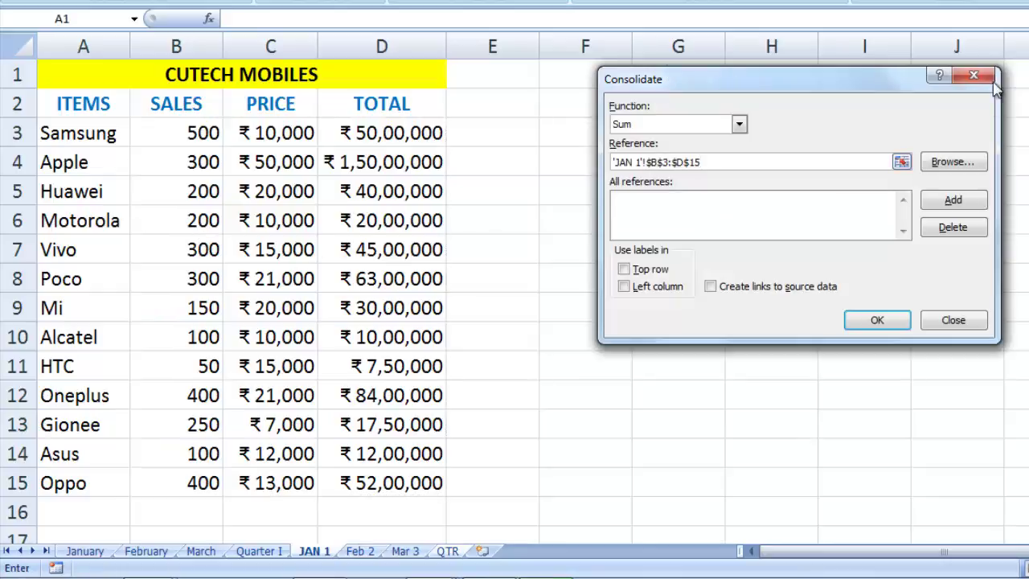
- Add the JAN 1 range, then select and add 'Feb 2'!B3:D15 to the references
{"action": "left_click", "coordinate": [965, 203]}
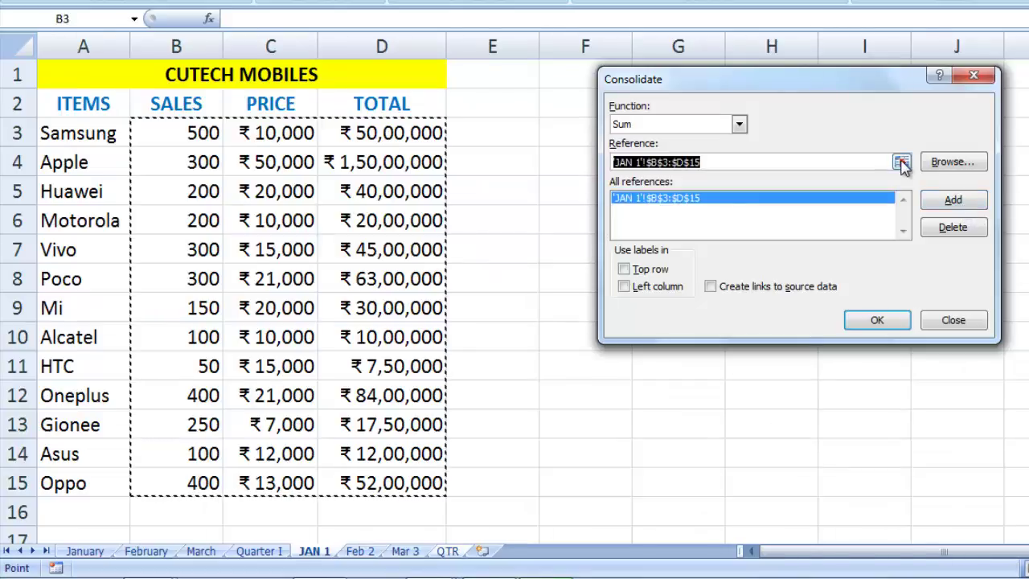
{"action": "left_click", "coordinate": [902, 163]}
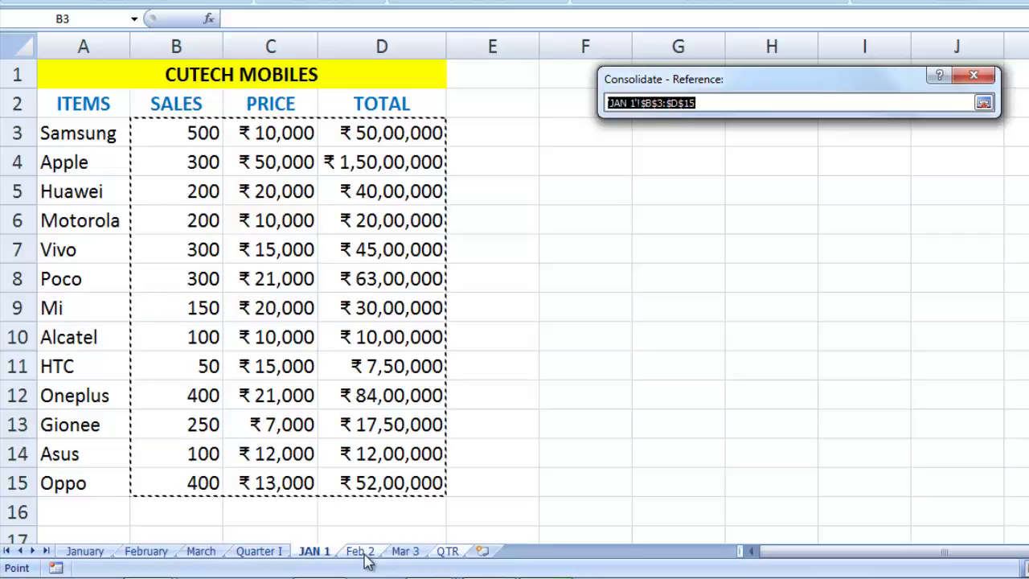
{"action": "left_click", "coordinate": [362, 552]}
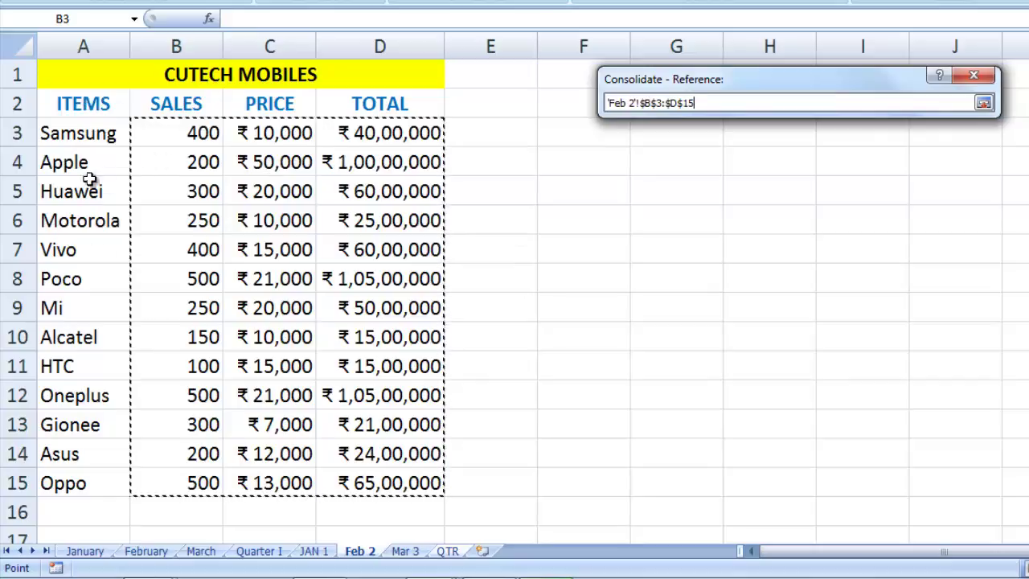
{"action": "left_click_drag", "start_coordinate": [201, 135], "coordinate": [420, 485]}
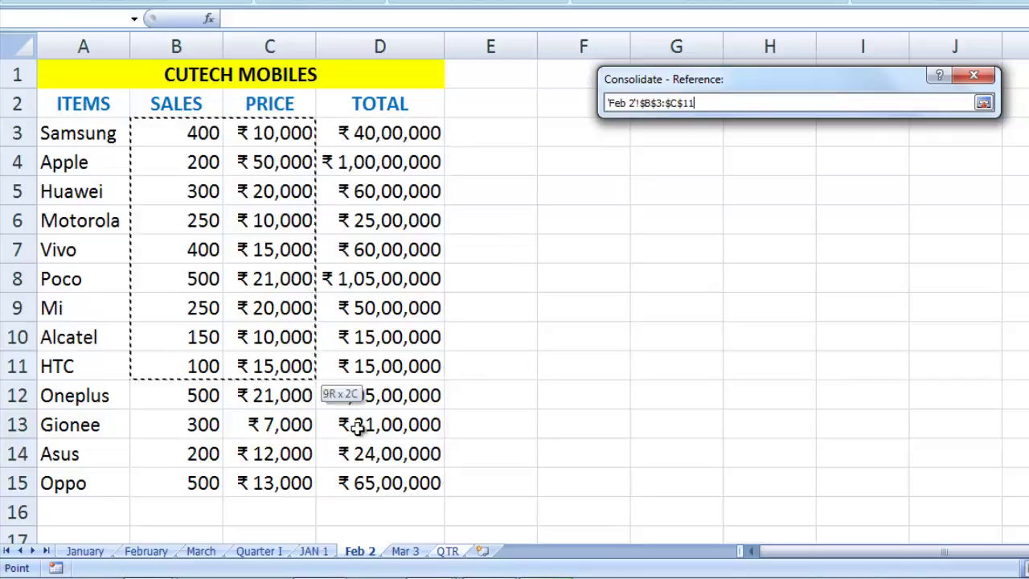
{"action": "left_click", "coordinate": [984, 103]}
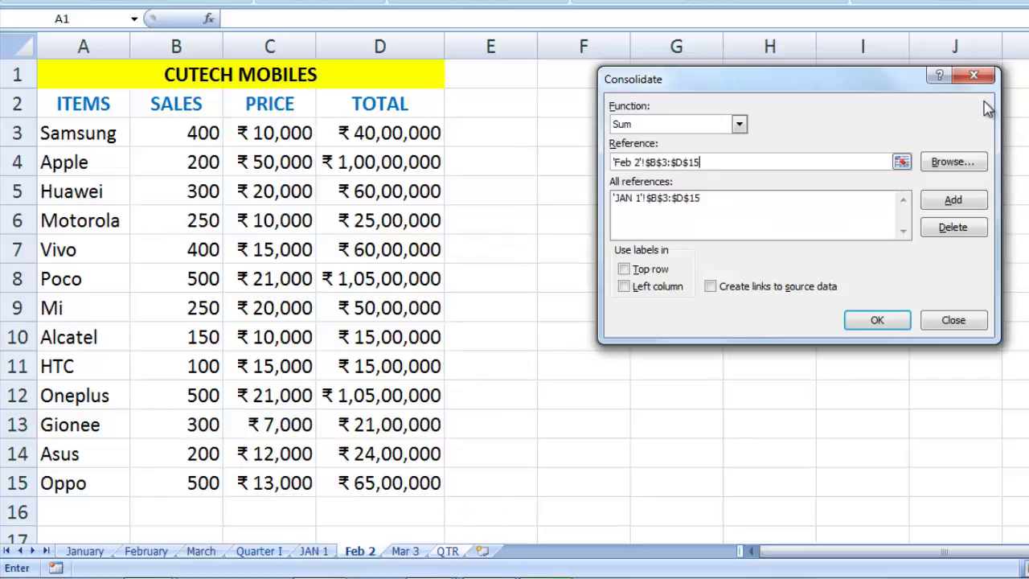
{"action": "left_click", "coordinate": [962, 203]}
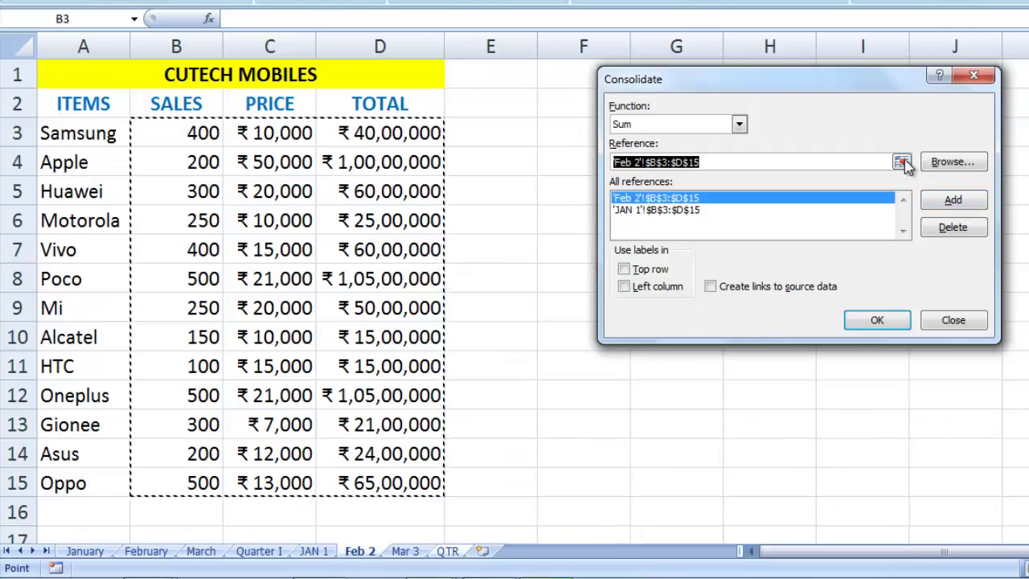
- Select 'Mar 3'!B3:D15 and add it as the third reference
{"action": "left_click", "coordinate": [902, 161]}
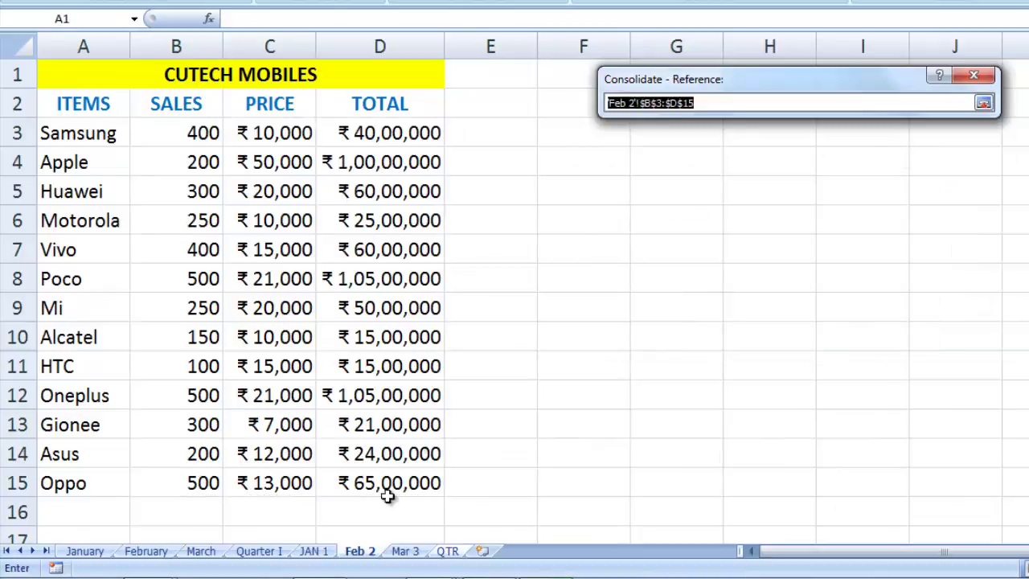
{"action": "left_click", "coordinate": [405, 552]}
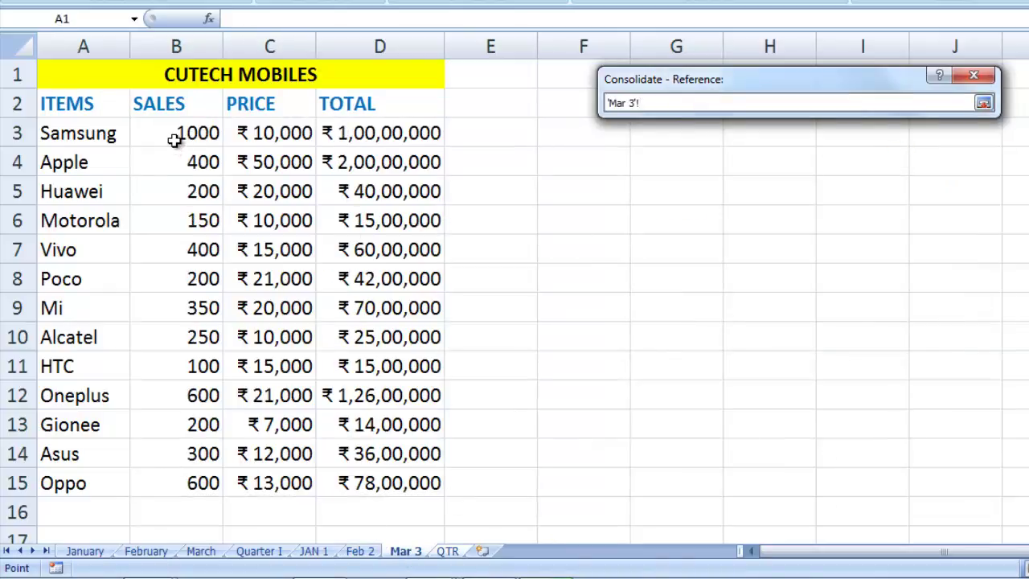
{"action": "mouse_move", "coordinate": [173, 134]}
{"action": "left_mouse_down"}
{"action": "mouse_move", "coordinate": [328, 368]}
{"action": "mouse_move", "coordinate": [496, 478]}
{"action": "mouse_move", "coordinate": [510, 467]}
{"action": "left_mouse_up"}
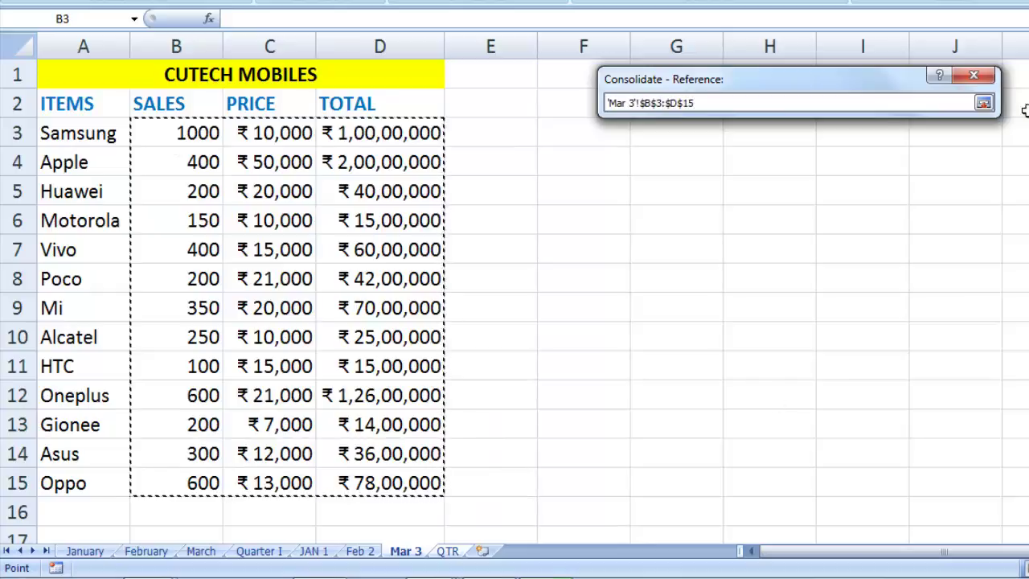
{"action": "left_click", "coordinate": [984, 103]}
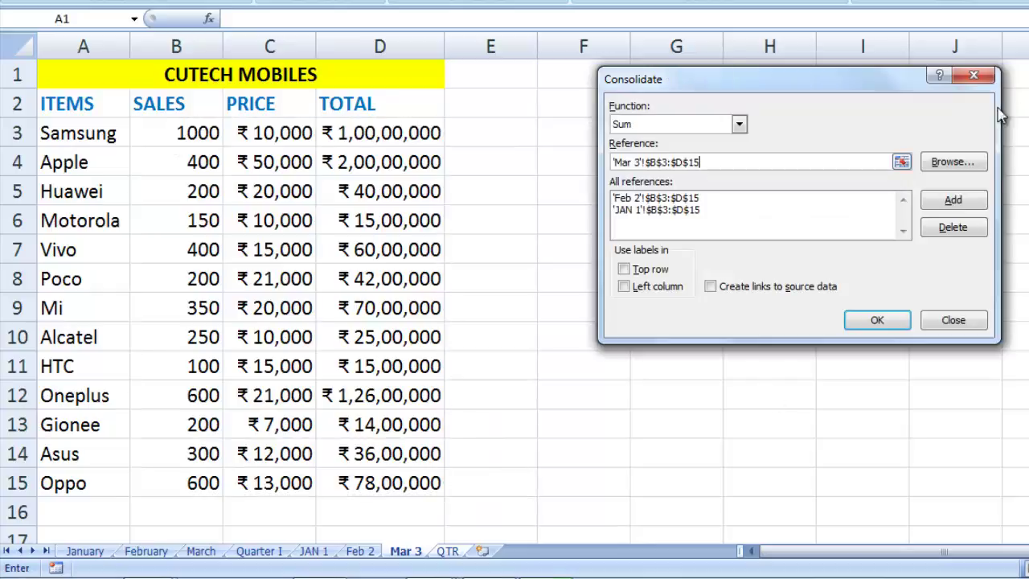
{"action": "left_click", "coordinate": [954, 200]}
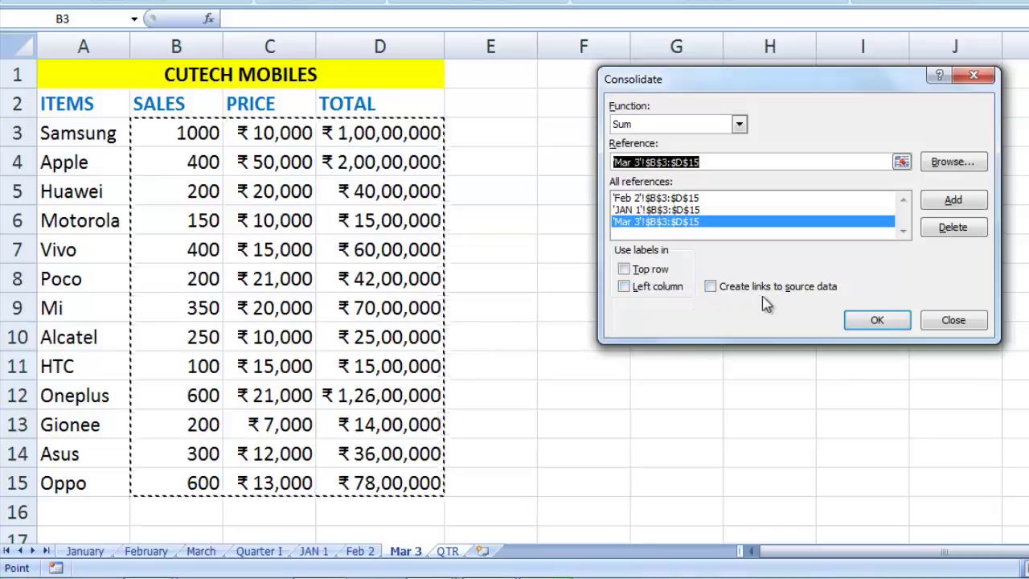
- Tick Create links to source data and run the Sum consolidation onto QTR
{"action": "left_click", "coordinate": [714, 288]}
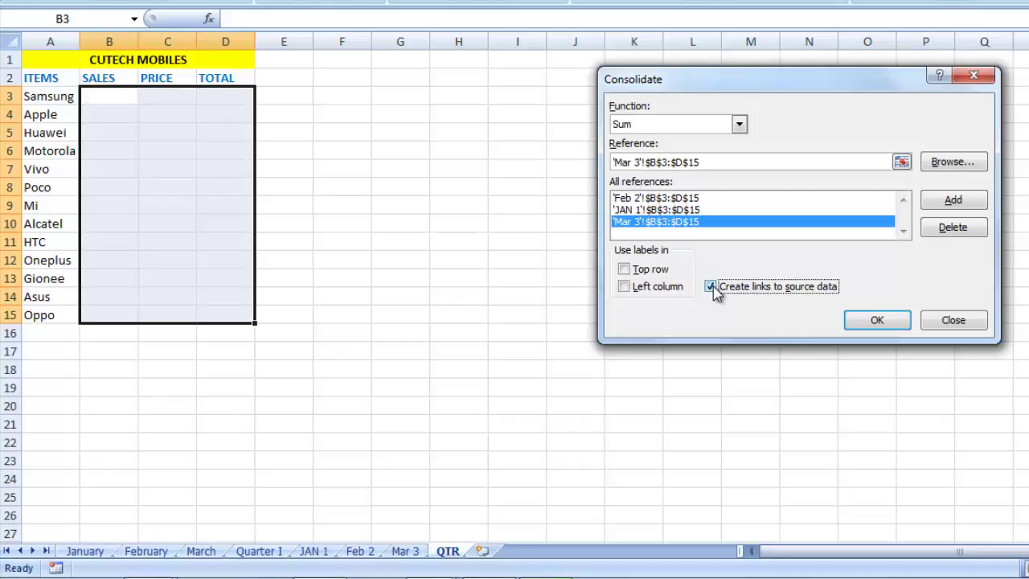
{"action": "left_click", "coordinate": [887, 321]}
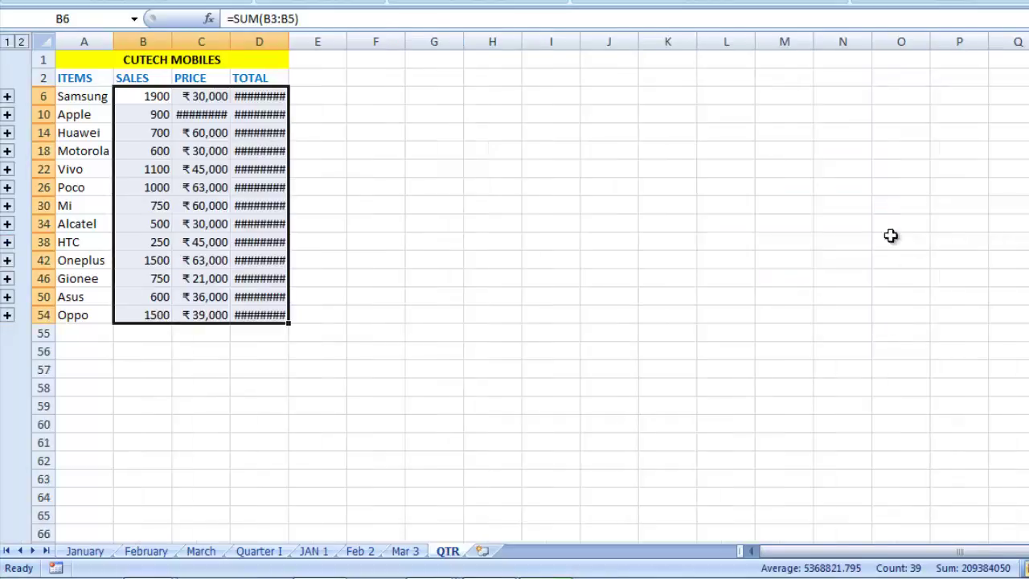
- AutoFit QTR columns C and D so all prices and totals show, then check the summed price formulas
{"action": "double_click", "coordinate": [288, 41]}
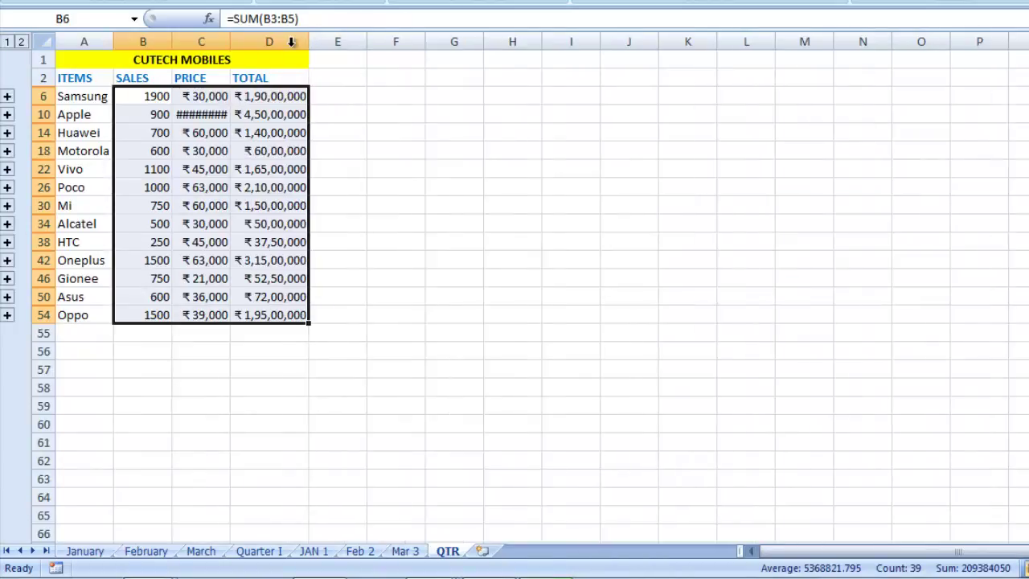
{"action": "double_click", "coordinate": [230, 41]}
{"action": "scroll", "coordinate": [461, 314], "scroll_direction": "up", "scroll_amount": 3, "text": "ctrl"}
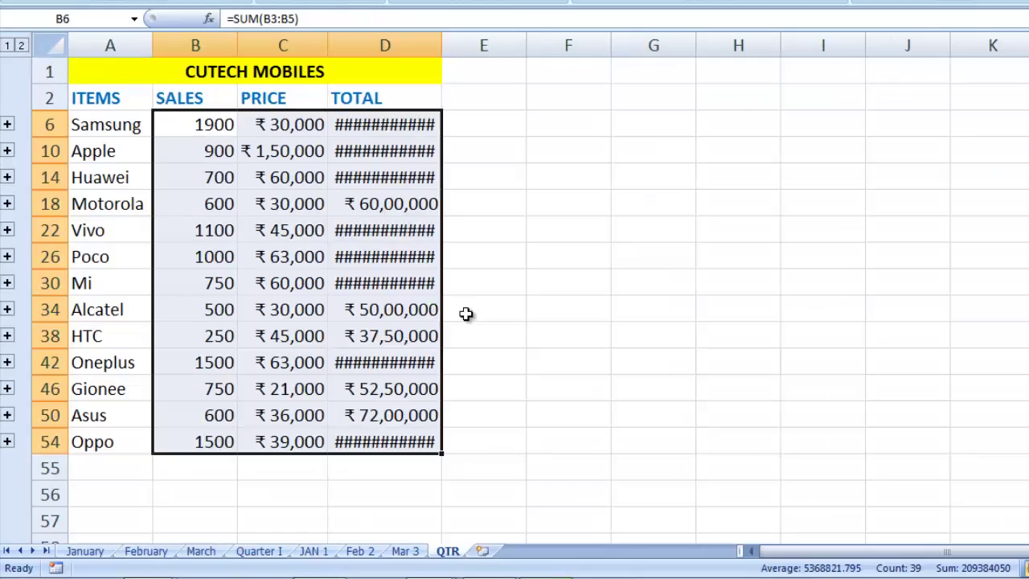
{"action": "double_click", "coordinate": [442, 45]}
{"action": "left_click", "coordinate": [283, 225]}
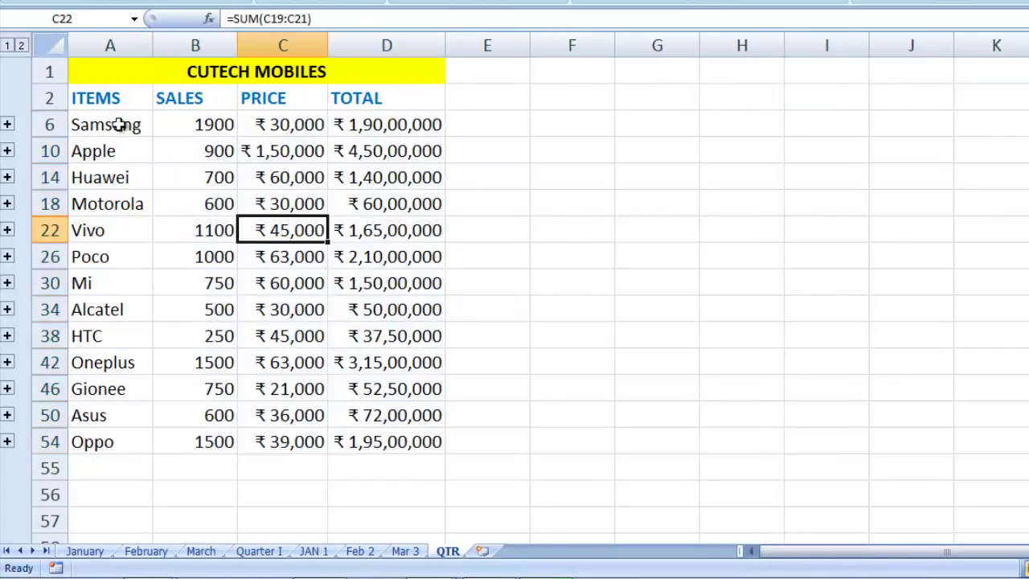
{"action": "key", "text": "Up"}
{"action": "key", "text": "Up"}
{"action": "key", "text": "Up"}
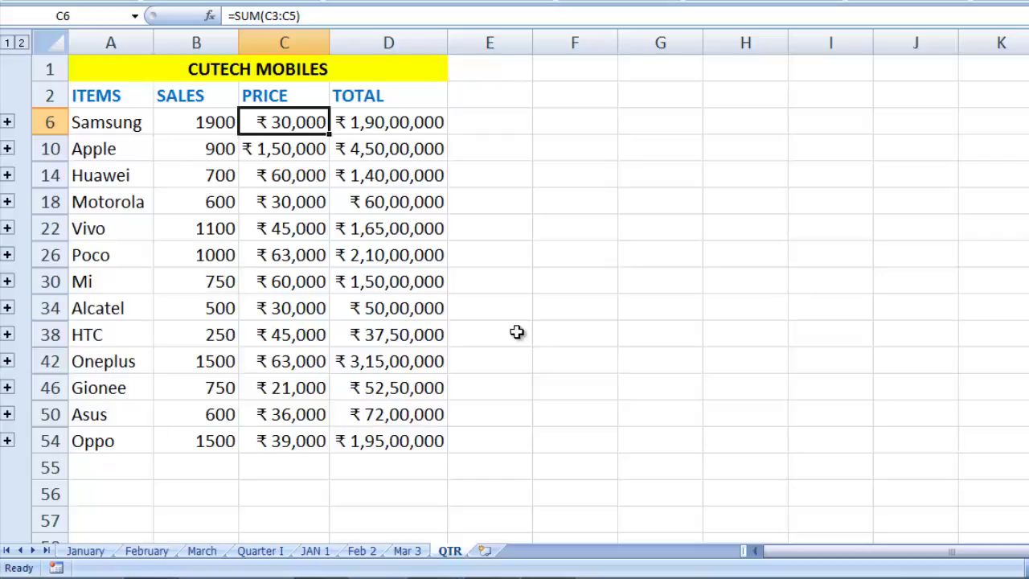
{"action": "left_click", "coordinate": [316, 551]}
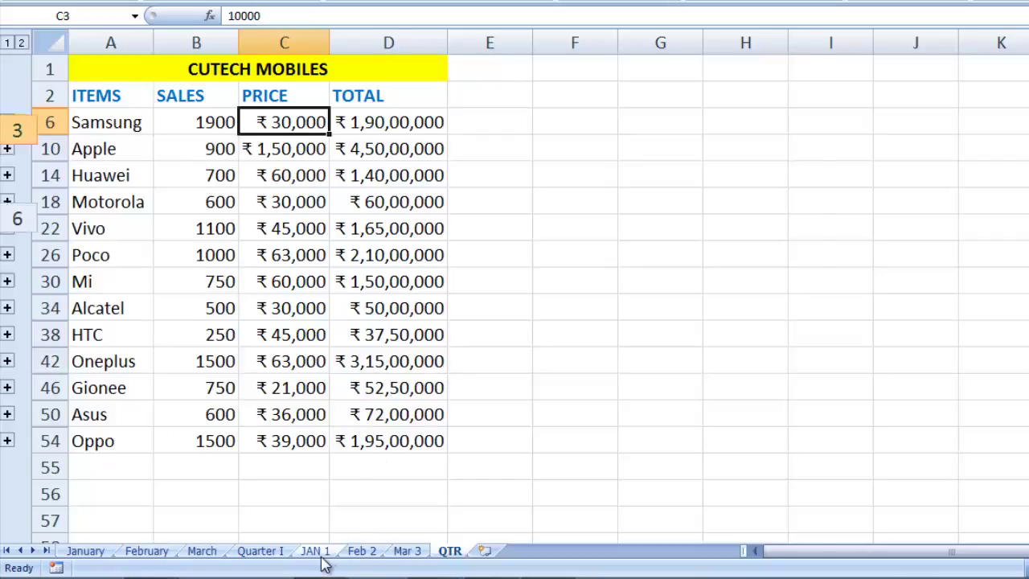
{"action": "left_click", "coordinate": [362, 550]}
{"action": "left_click", "coordinate": [407, 550]}
{"action": "left_click", "coordinate": [449, 550]}
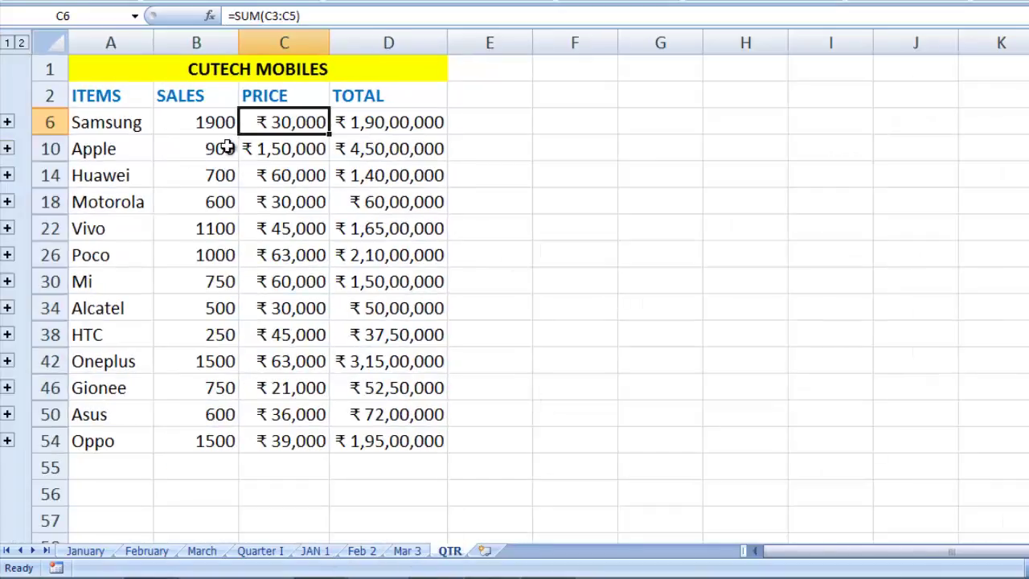
{"action": "left_click", "coordinate": [111, 130]}
{"action": "left_click", "coordinate": [299, 127]}
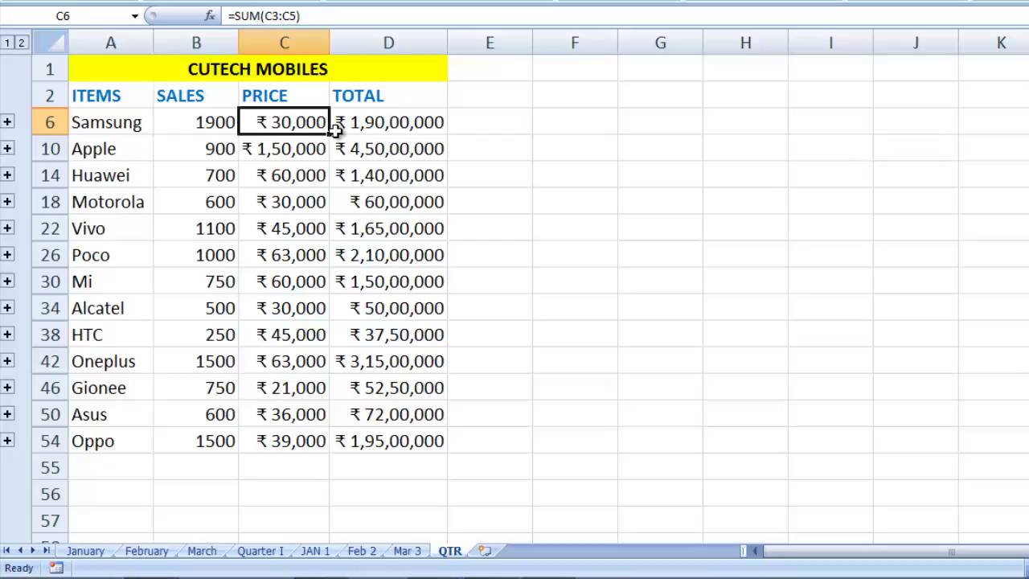
{"action": "left_click", "coordinate": [320, 550]}
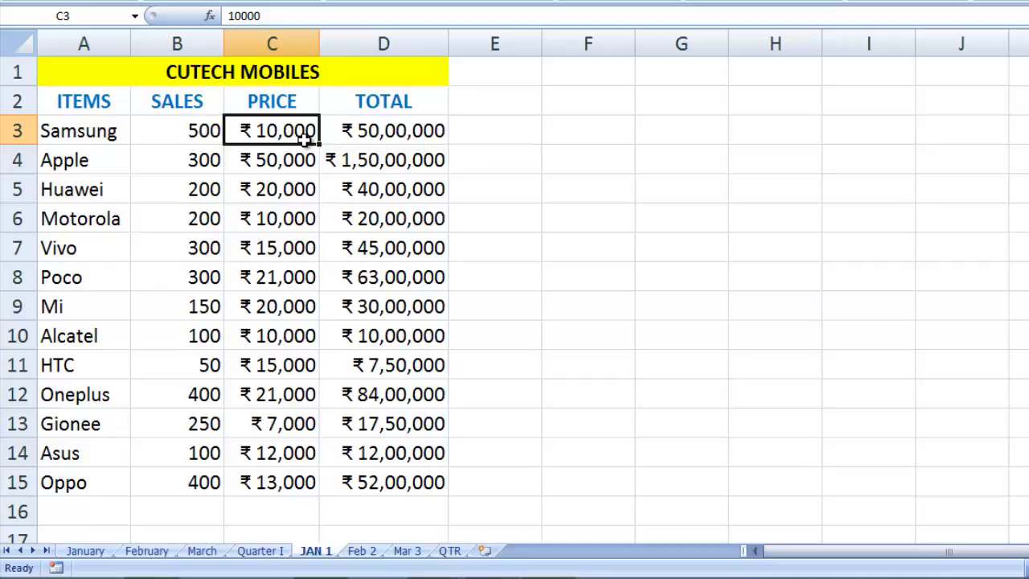
{"action": "left_click", "coordinate": [366, 550]}
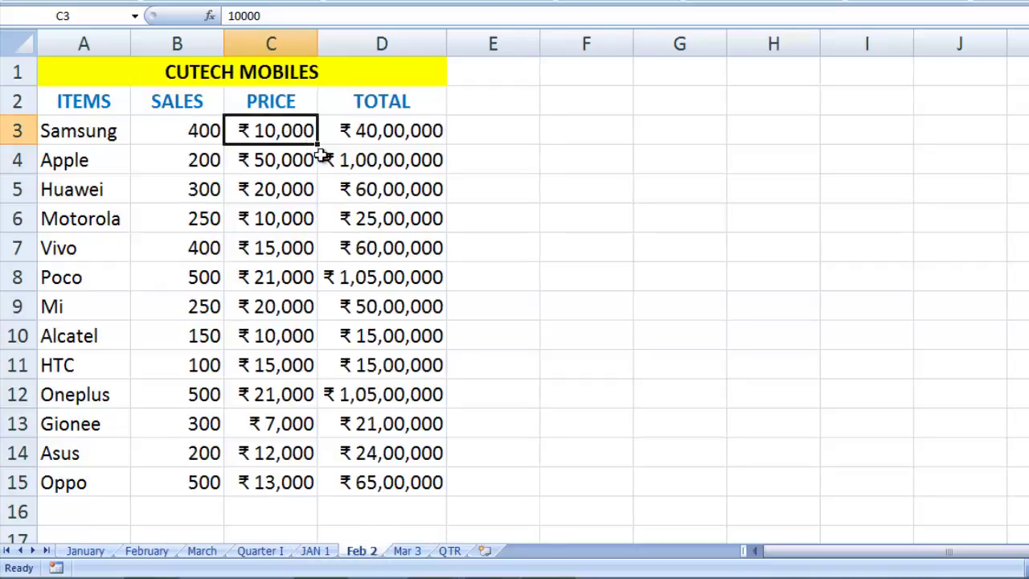
{"action": "left_click", "coordinate": [412, 552]}
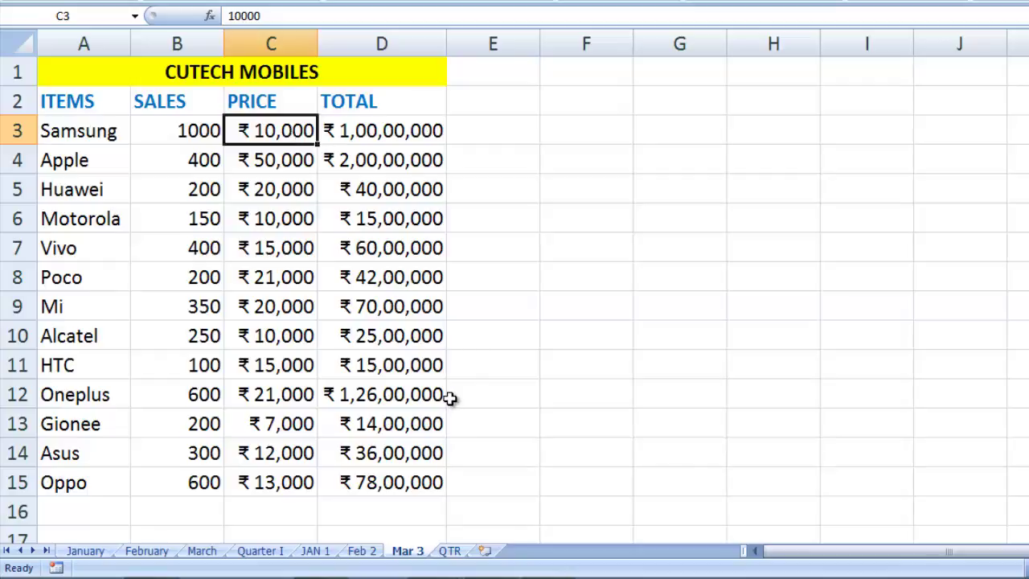
{"action": "left_click", "coordinate": [450, 551]}
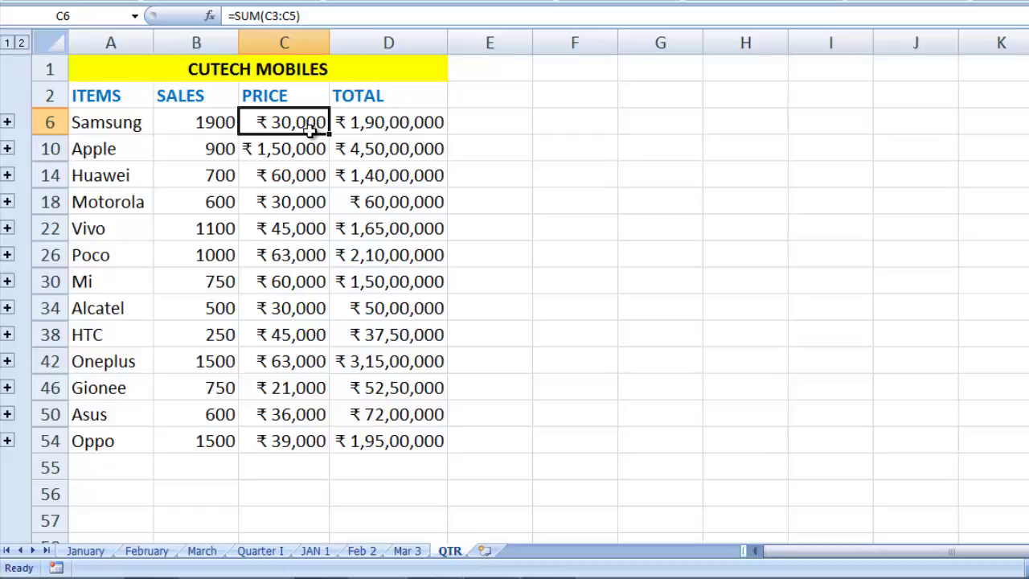
{"action": "left_click", "coordinate": [213, 122]}
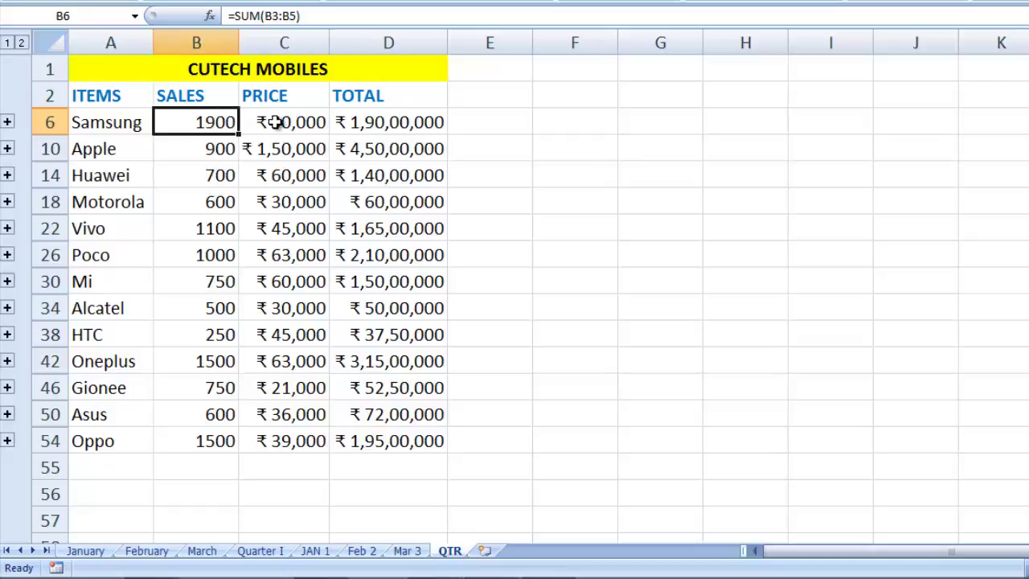
{"action": "left_click", "coordinate": [274, 122]}
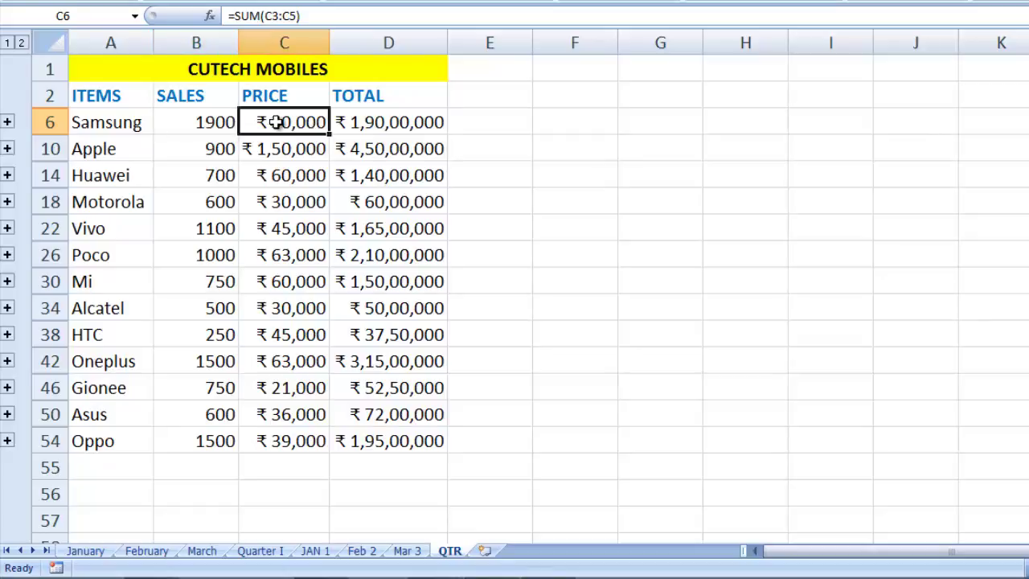
{"action": "left_click", "coordinate": [394, 122]}
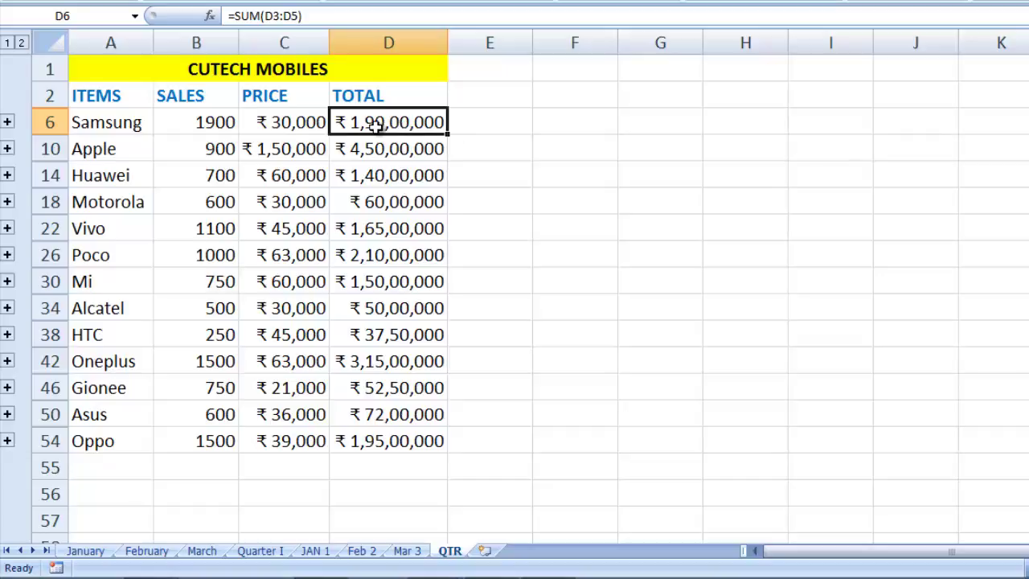
{"action": "left_click", "coordinate": [307, 127]}
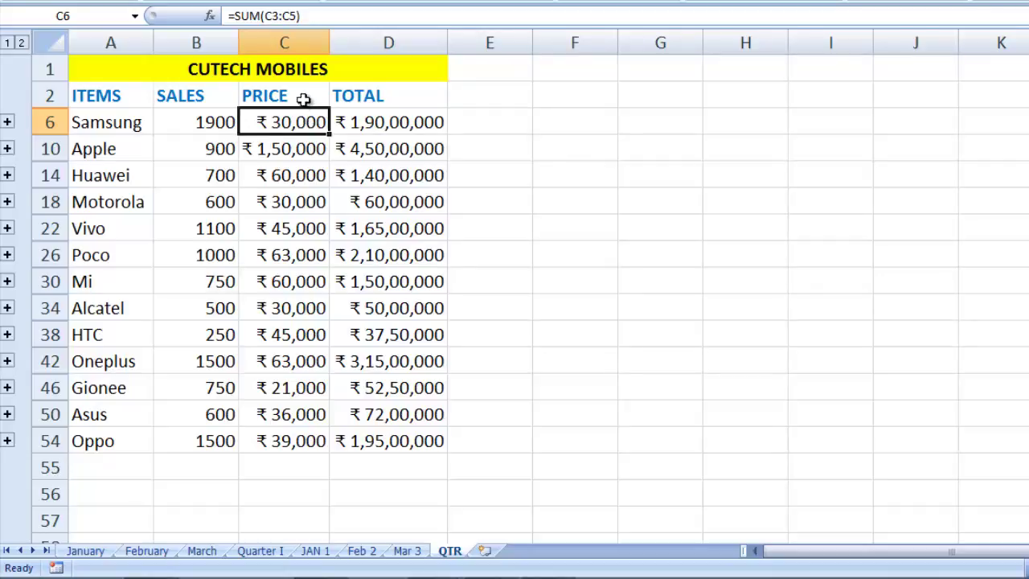
{"action": "left_click", "coordinate": [296, 38]}
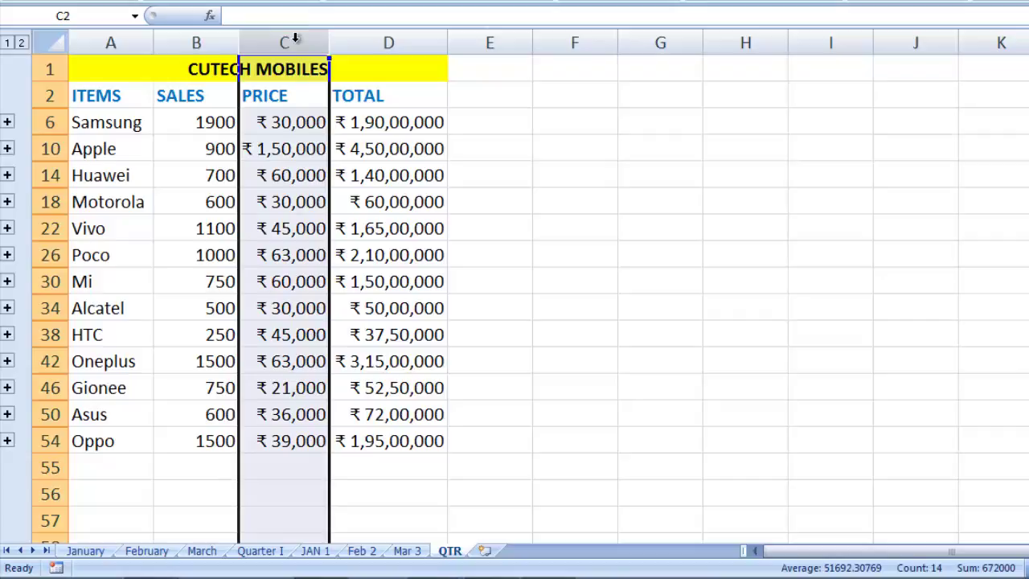
{"action": "left_click", "coordinate": [280, 159]}
{"action": "left_click", "coordinate": [285, 126]}
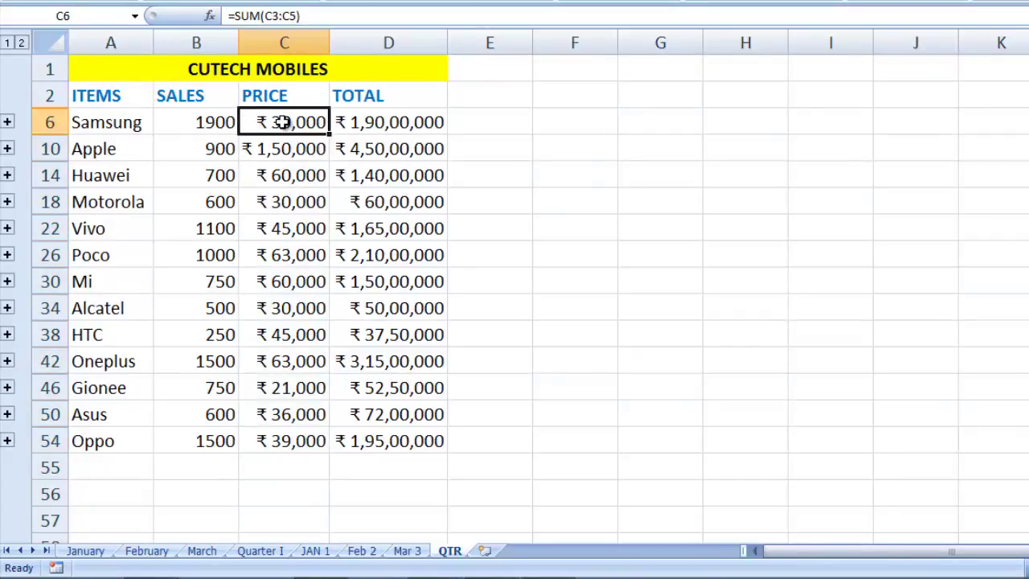
- Copy the Mar 3 prices C3:C15 and paste them over the QTR consolidated PRICE cells
{"action": "left_click", "coordinate": [407, 551]}
{"action": "left_click_drag", "start_coordinate": [274, 131], "coordinate": [302, 483]}
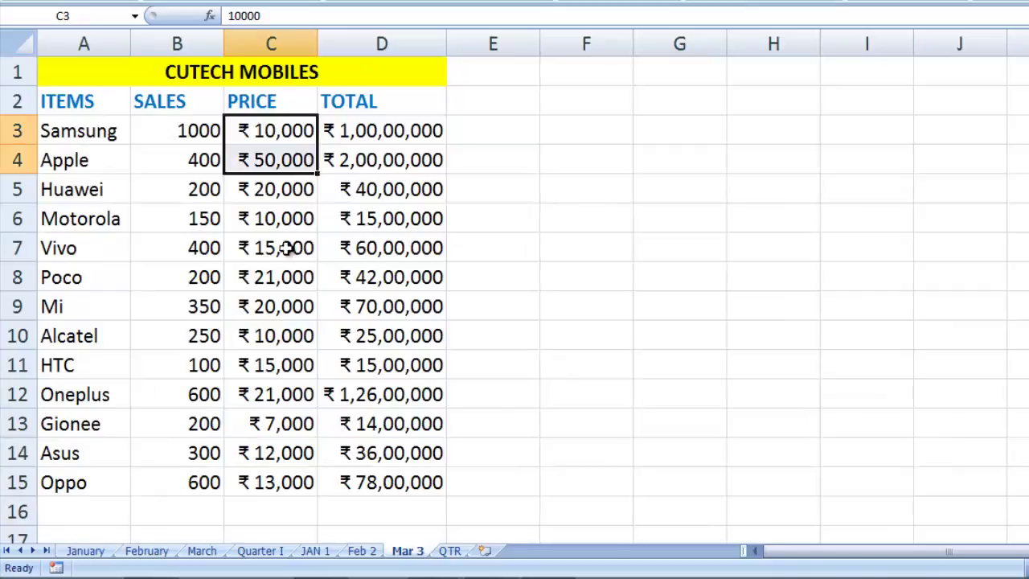
{"action": "right_click", "coordinate": [286, 195]}
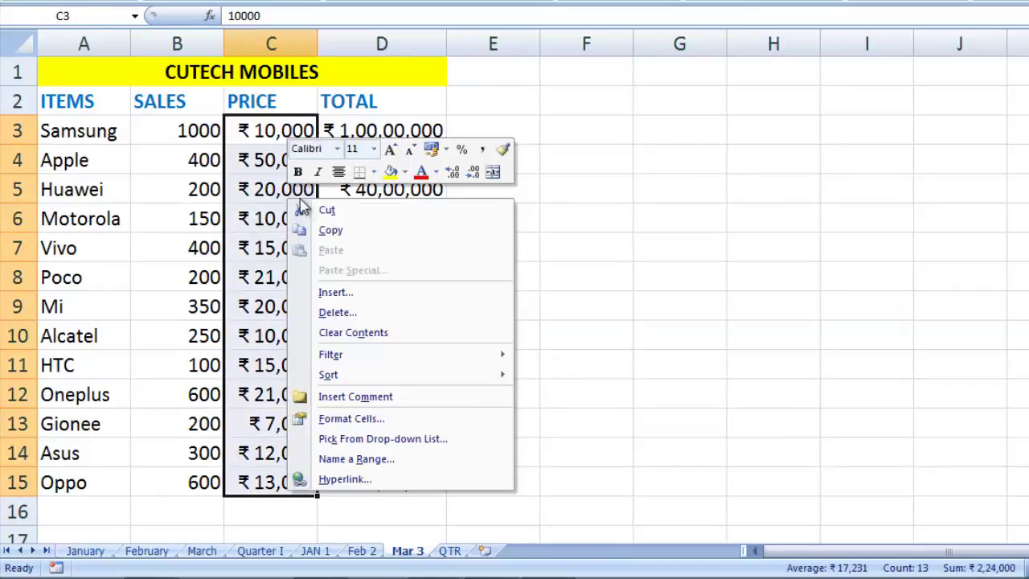
{"action": "left_click", "coordinate": [330, 232]}
{"action": "left_click", "coordinate": [449, 552]}
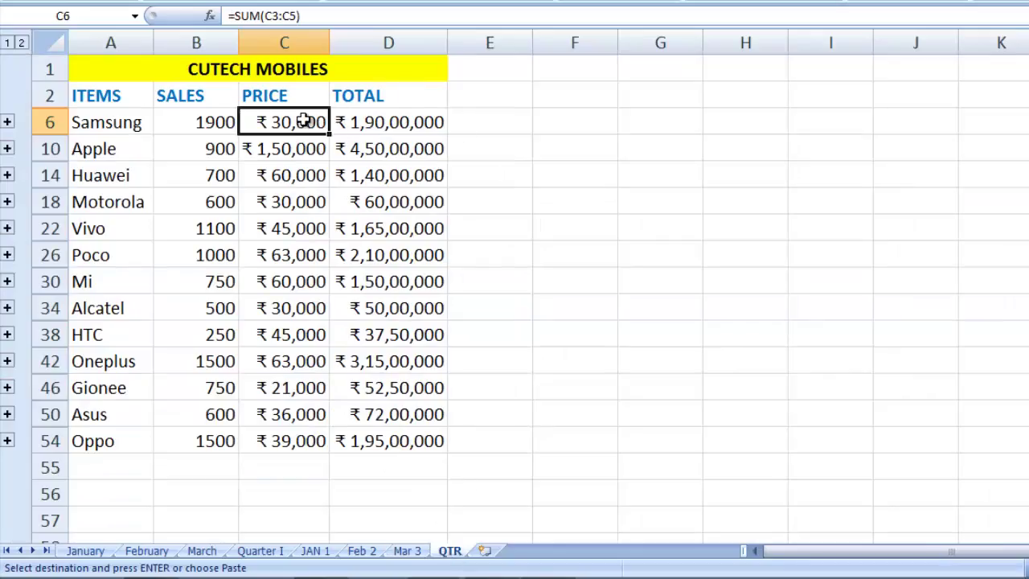
{"action": "mouse_move", "coordinate": [301, 120]}
{"action": "left_mouse_down"}
{"action": "mouse_move", "coordinate": [320, 233]}
{"action": "mouse_move", "coordinate": [322, 441]}
{"action": "left_mouse_up"}
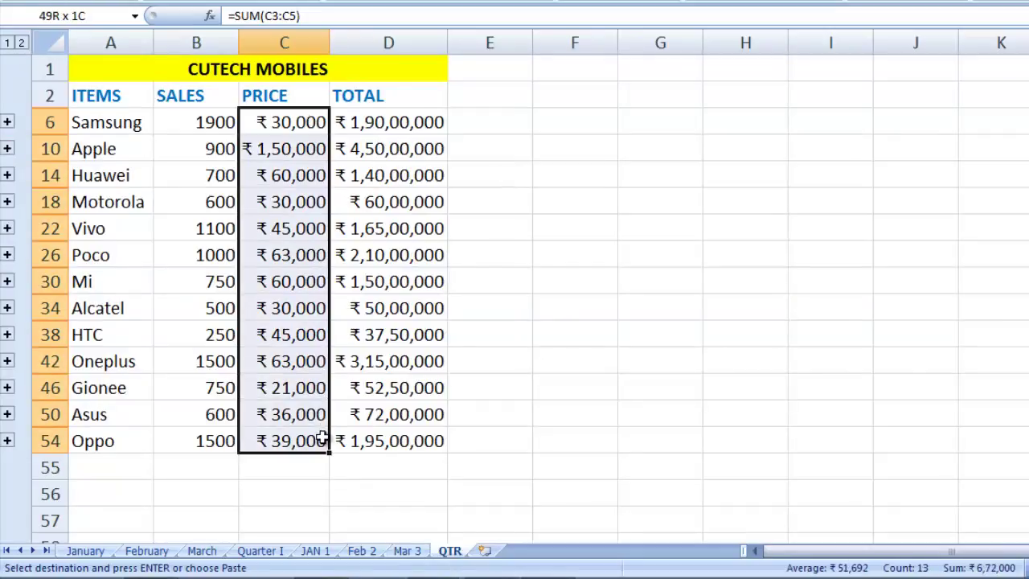
{"action": "right_click", "coordinate": [288, 195]}
{"action": "left_click", "coordinate": [342, 246]}
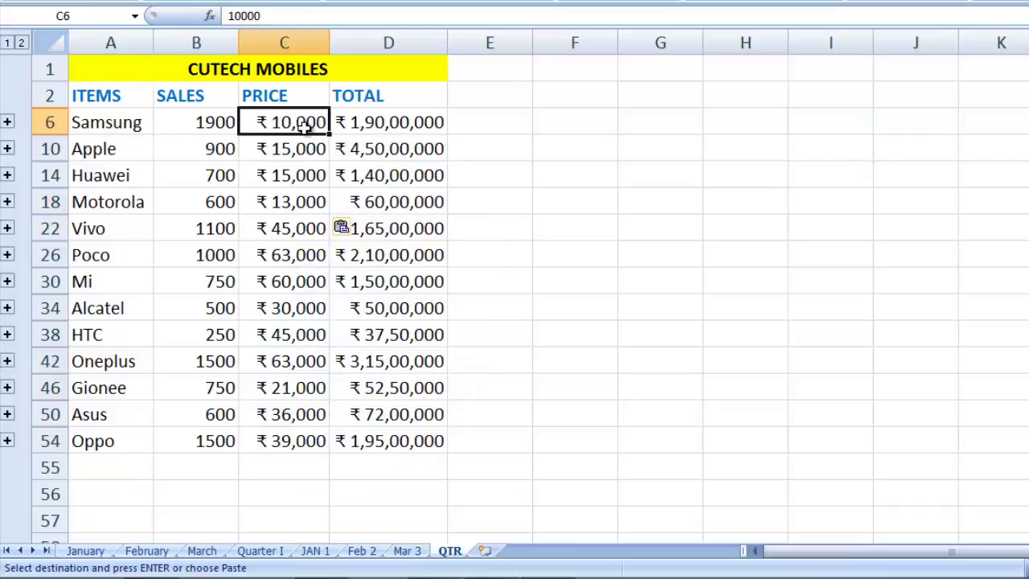
{"action": "left_click", "coordinate": [322, 205]}
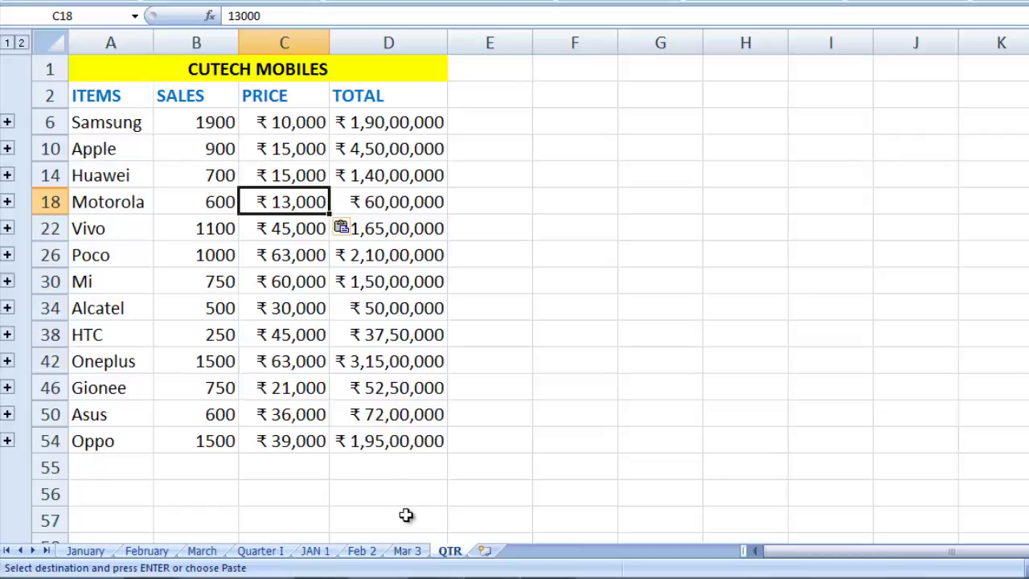
{"action": "left_click", "coordinate": [209, 176]}
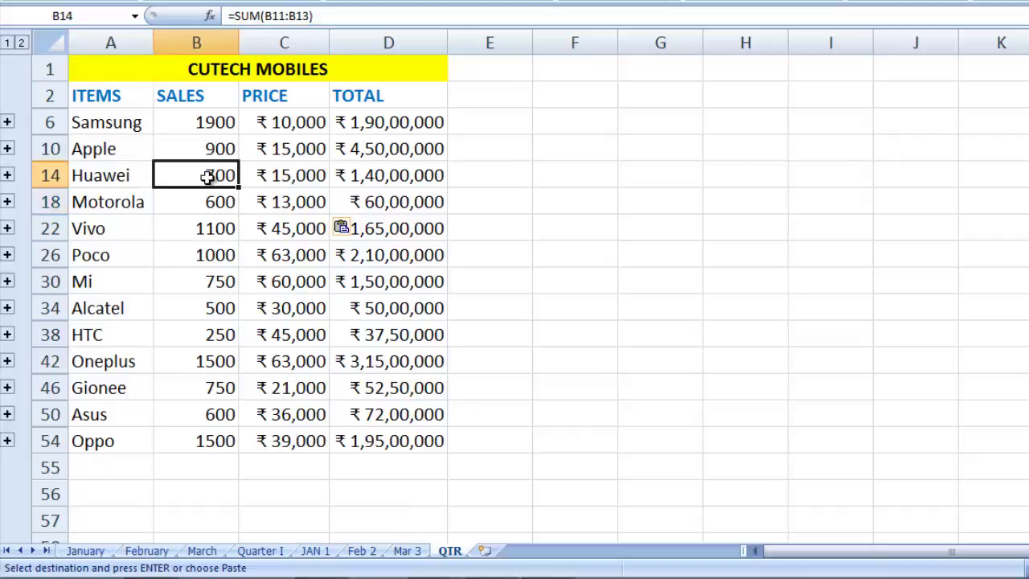
- On the Mar 3 sheet, change Samsung's sales in B3 from 1000 to 500
{"action": "left_click", "coordinate": [407, 551]}
{"action": "left_click", "coordinate": [200, 132]}
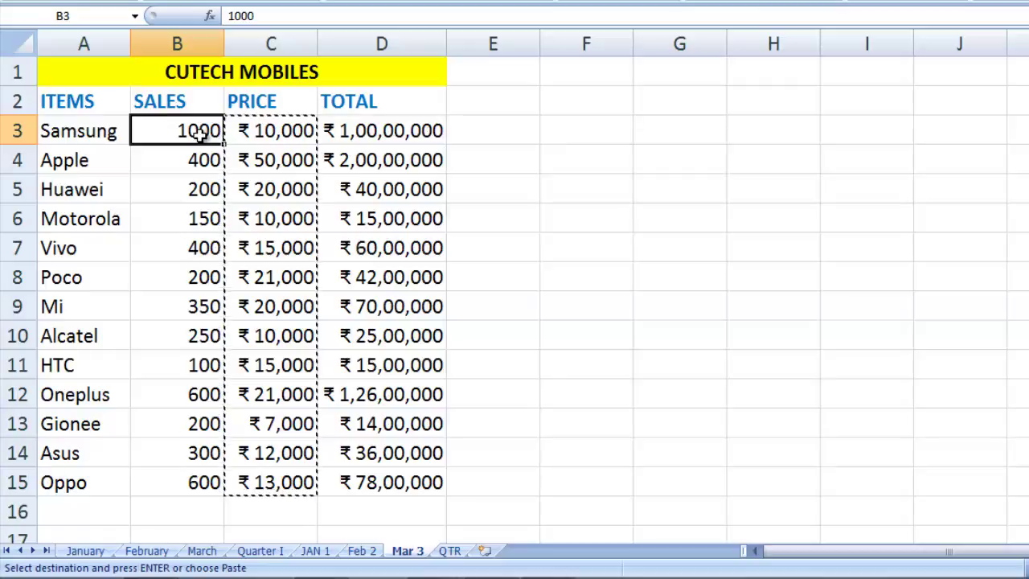
{"action": "type", "text": "50"}
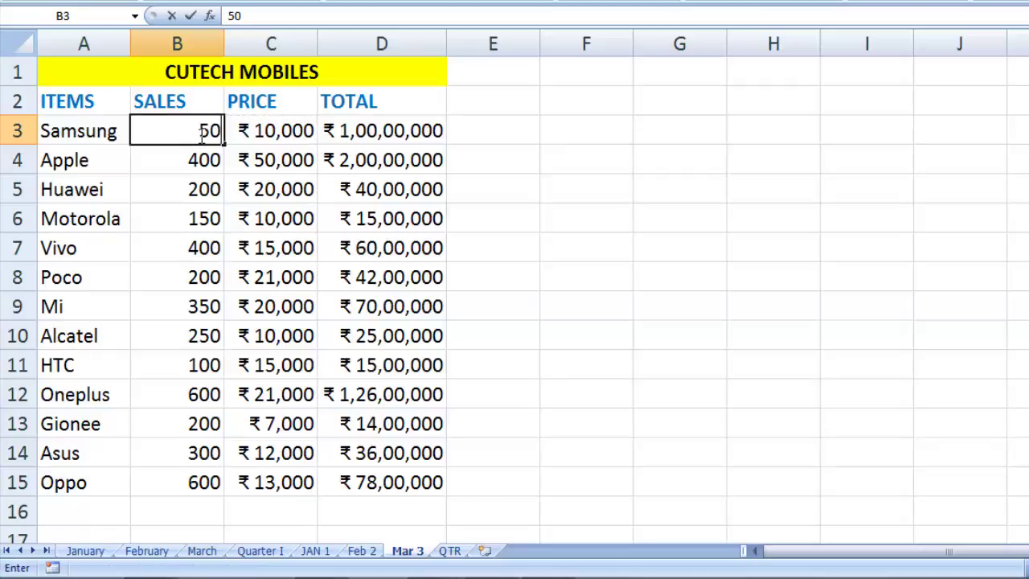
{"action": "type", "text": "0"}
{"action": "key", "text": "Return"}
{"action": "left_click", "coordinate": [397, 129]}
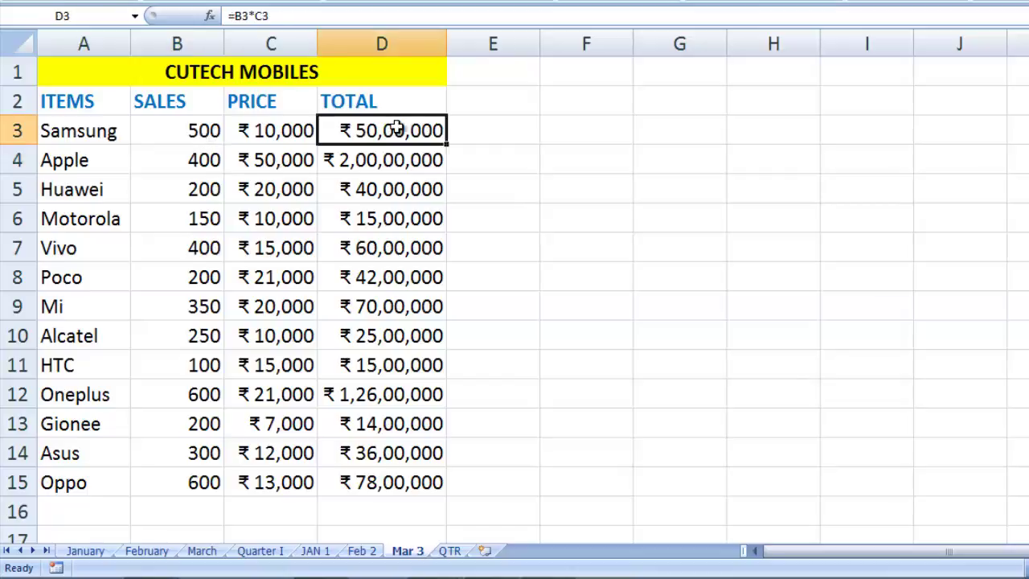
- Verify on the QTR sheet that Samsung's sales in B6 now read 1400, with price and total in C6 and D6
{"action": "left_click", "coordinate": [452, 552]}
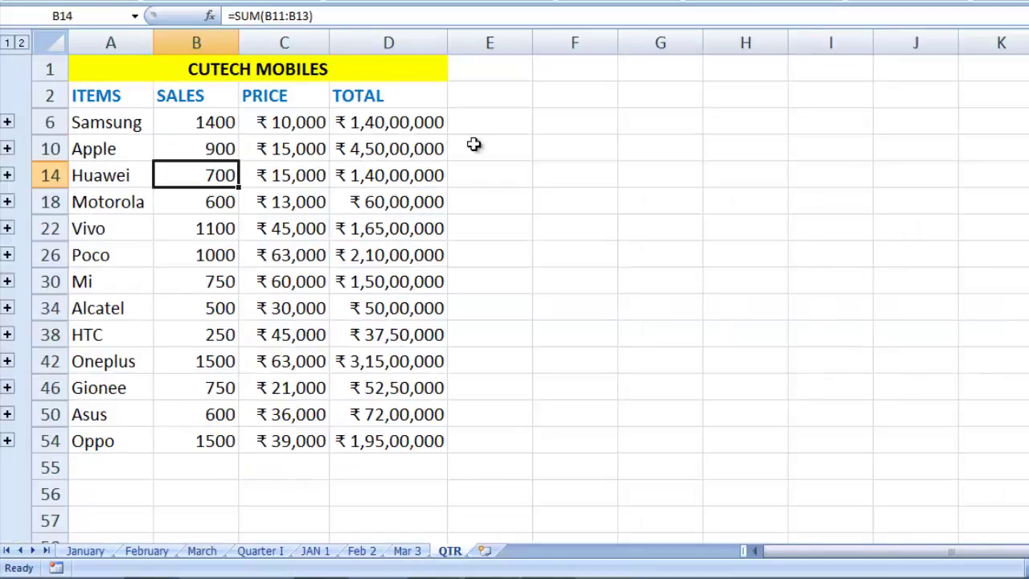
{"action": "left_click", "coordinate": [399, 139]}
{"action": "left_click", "coordinate": [185, 115]}
{"action": "left_click", "coordinate": [395, 125]}
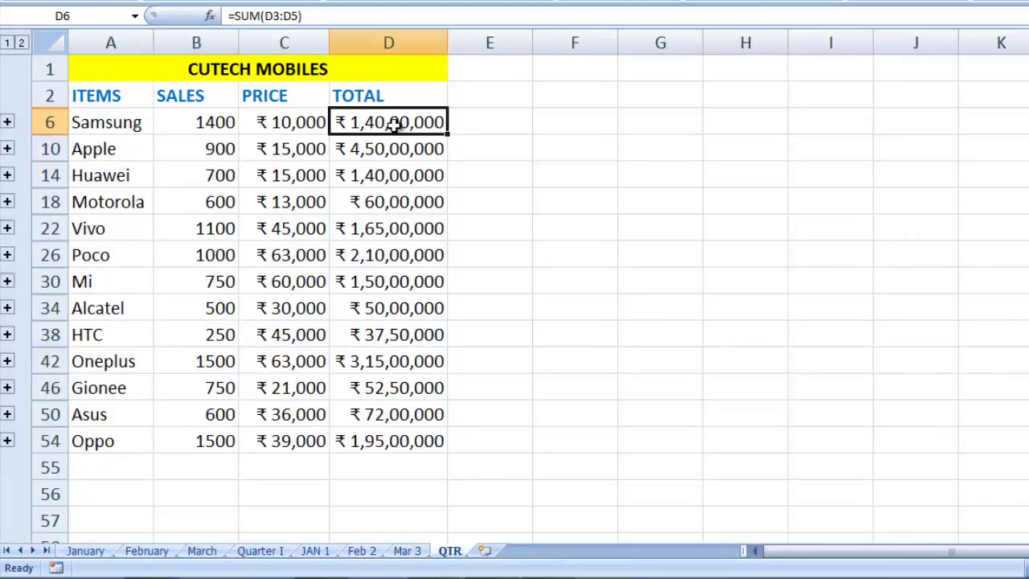
{"action": "left_click", "coordinate": [231, 115]}
{"action": "left_click", "coordinate": [298, 131]}
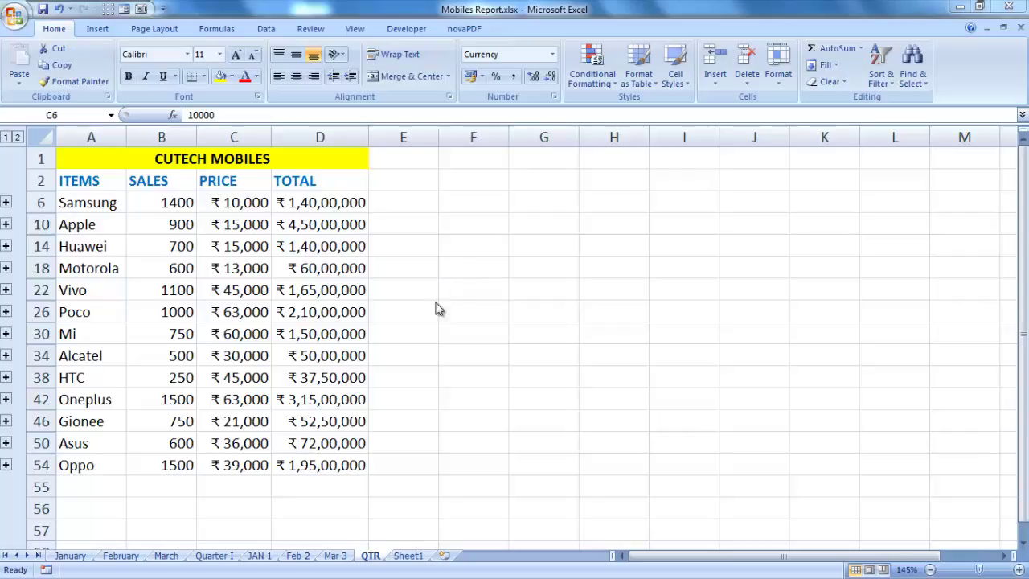
- Go to the empty Sheet1 of Mobiles Report and bring up the Data ribbon
{"action": "left_click", "coordinate": [410, 563]}
{"action": "left_click", "coordinate": [408, 556]}
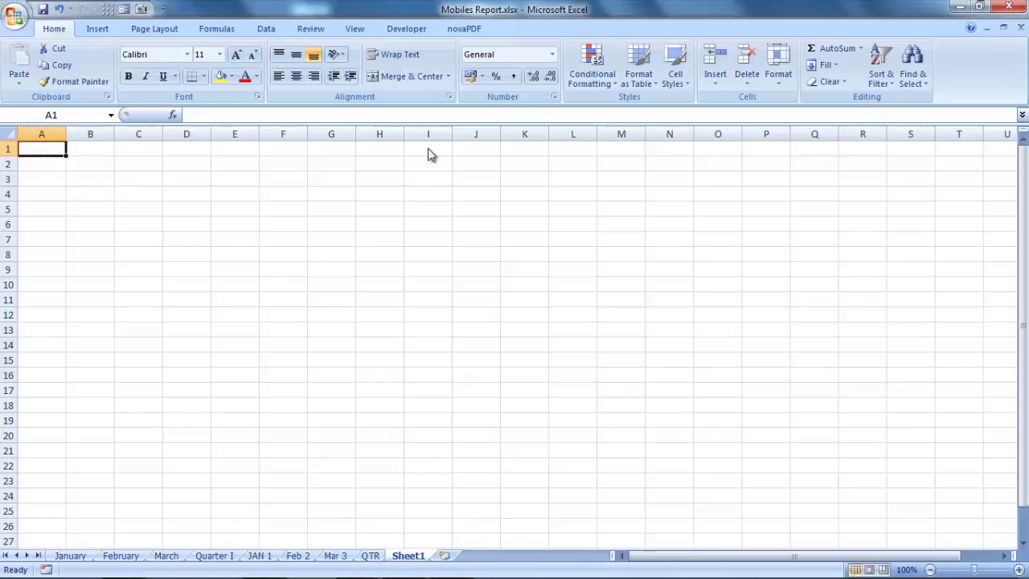
{"action": "left_click", "coordinate": [263, 27]}
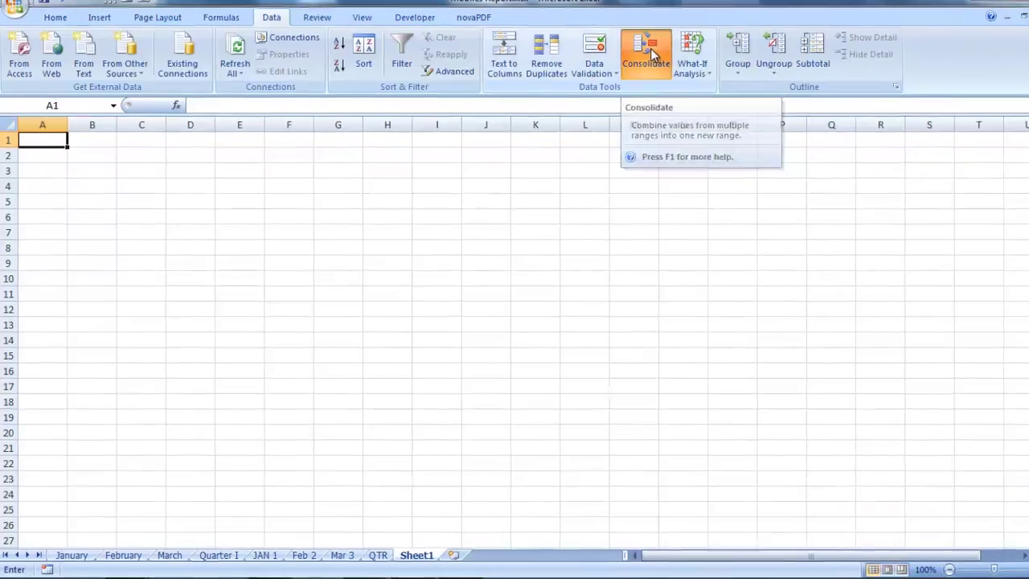
- Open the Consolidate dialog with Sum as the function and collapse it to pick a reference
{"action": "left_click", "coordinate": [640, 64]}
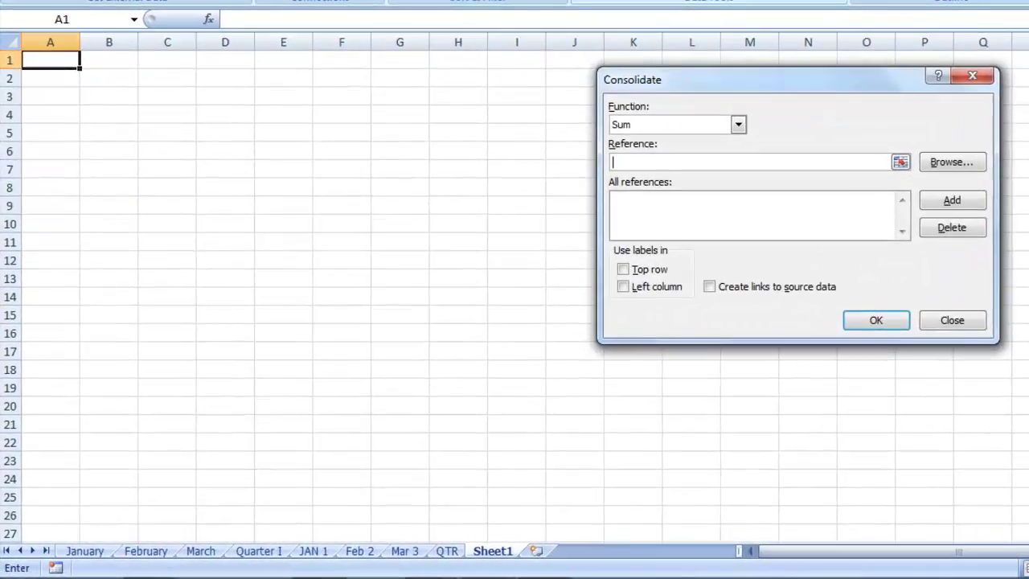
{"action": "left_click", "coordinate": [739, 125]}
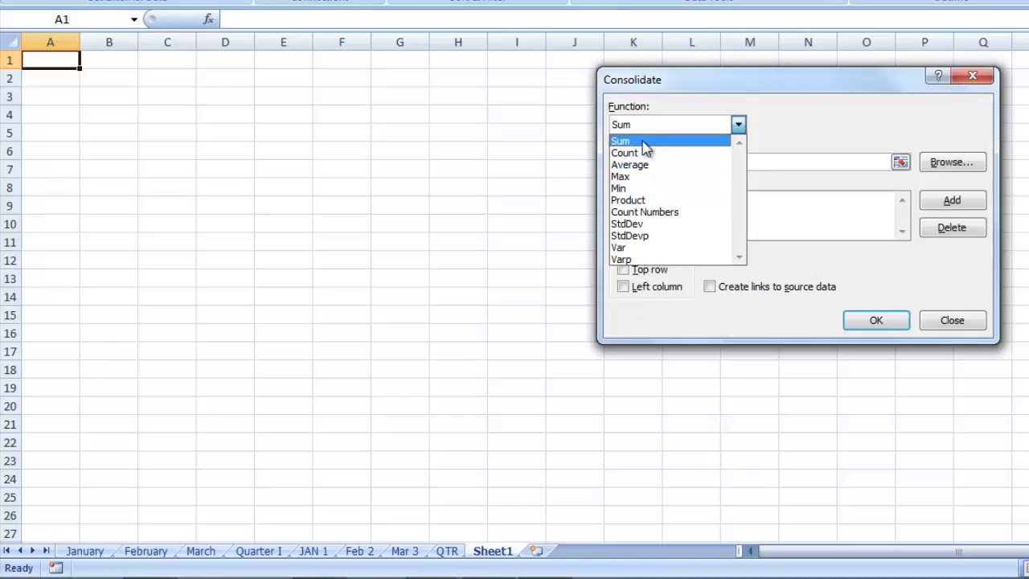
{"action": "left_click", "coordinate": [644, 141]}
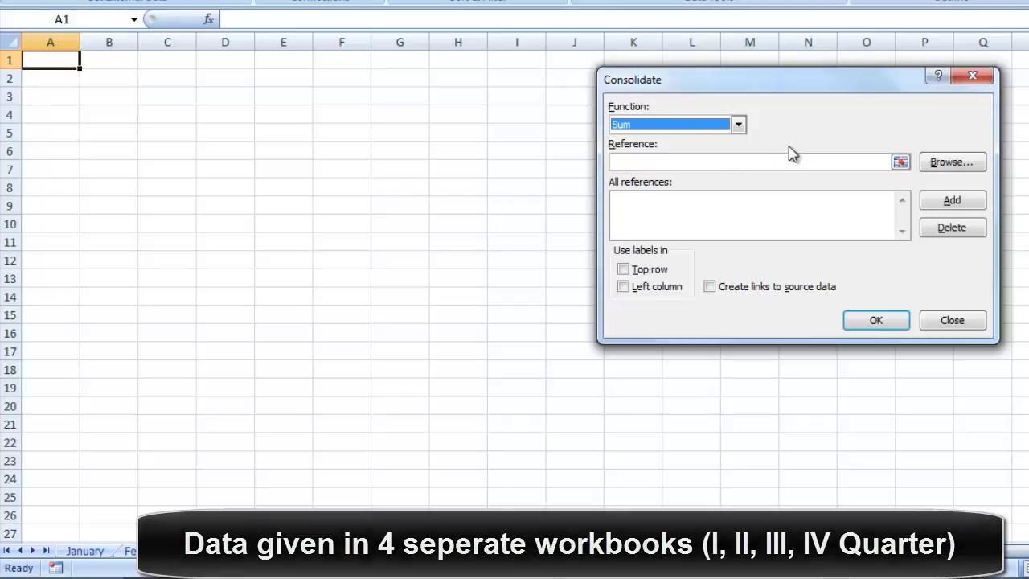
{"action": "left_click", "coordinate": [899, 162]}
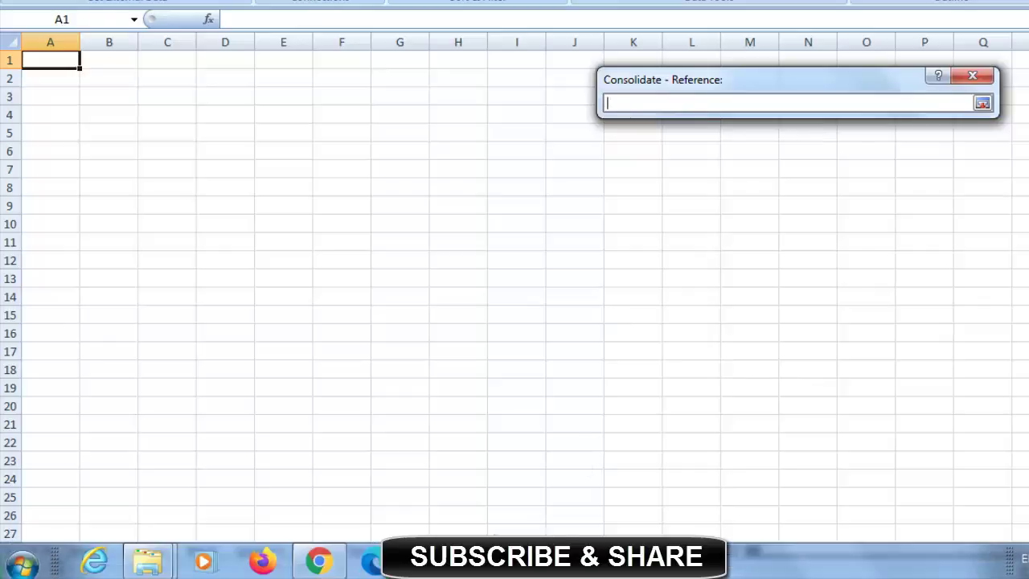
- Add QUARTER I.xlsx's range A2:B15 to the consolidation references
{"action": "left_click", "coordinate": [426, 561]}
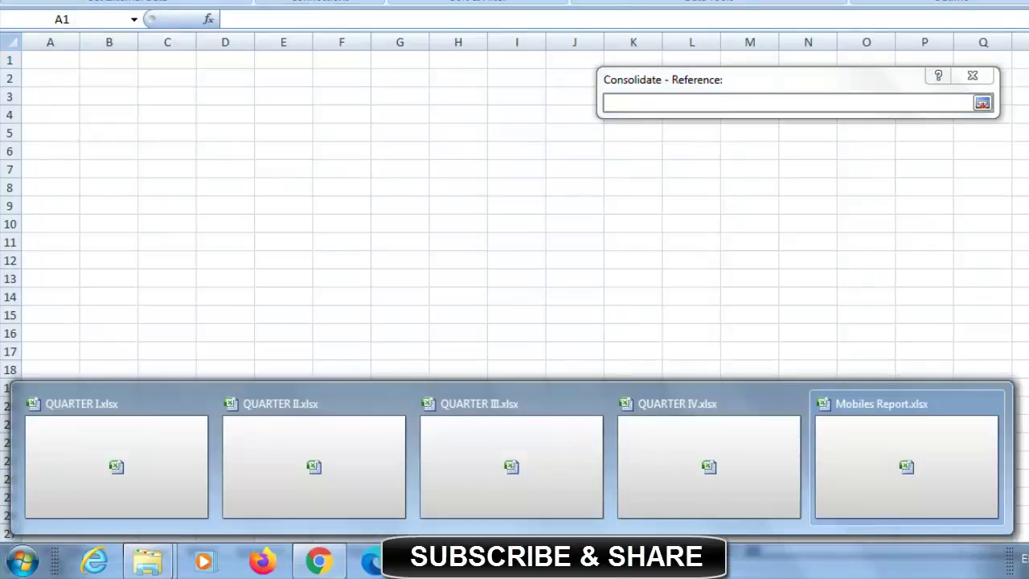
{"action": "mouse_move", "coordinate": [313, 466]}
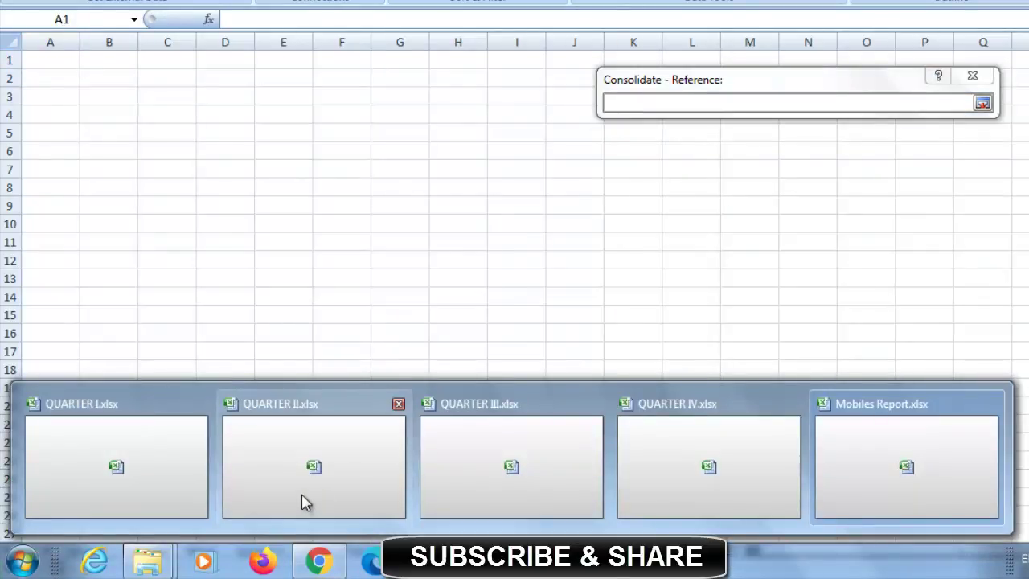
{"action": "left_click", "coordinate": [135, 490]}
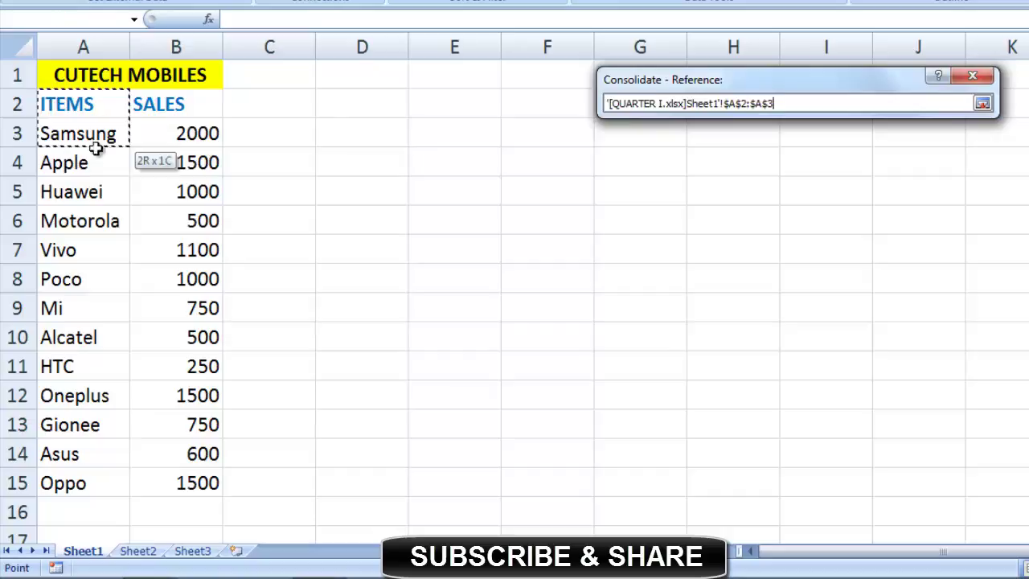
{"action": "left_click_drag", "start_coordinate": [51, 107], "coordinate": [203, 477]}
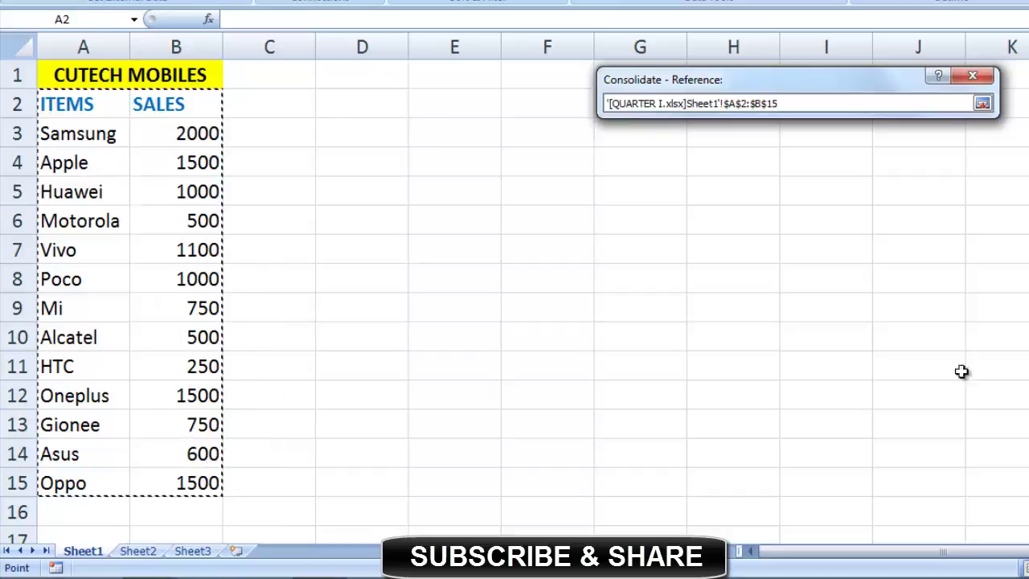
{"action": "left_click", "coordinate": [982, 103]}
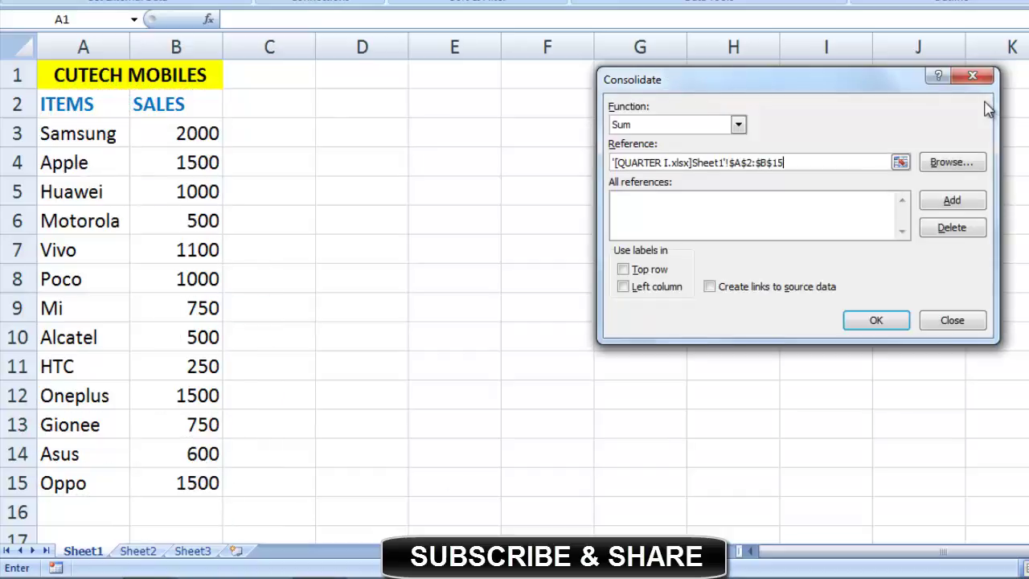
{"action": "left_click", "coordinate": [953, 205]}
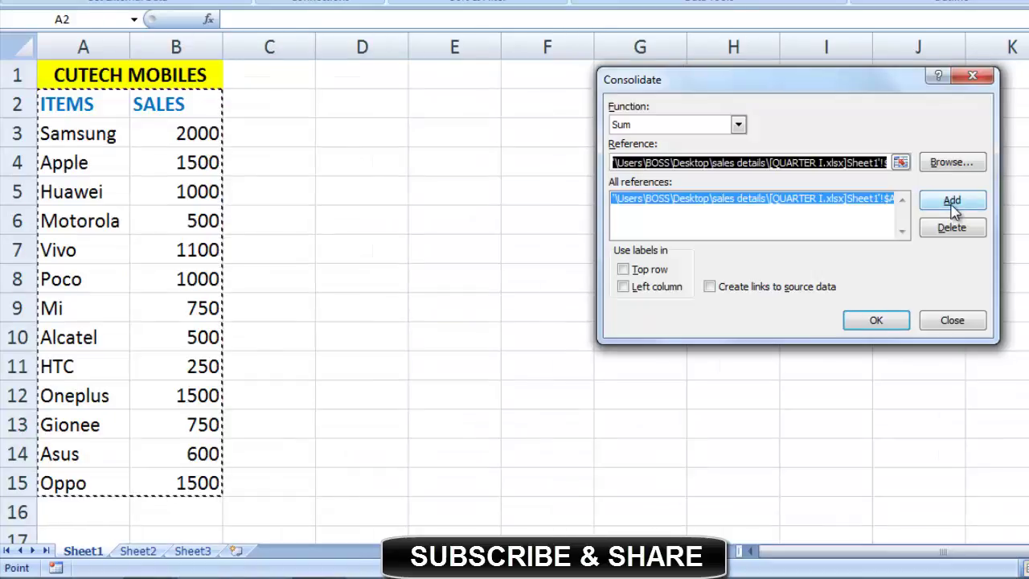
- Add QUARTER II.xlsx's range A2:B15 to the consolidation references
{"action": "left_click", "coordinate": [900, 164]}
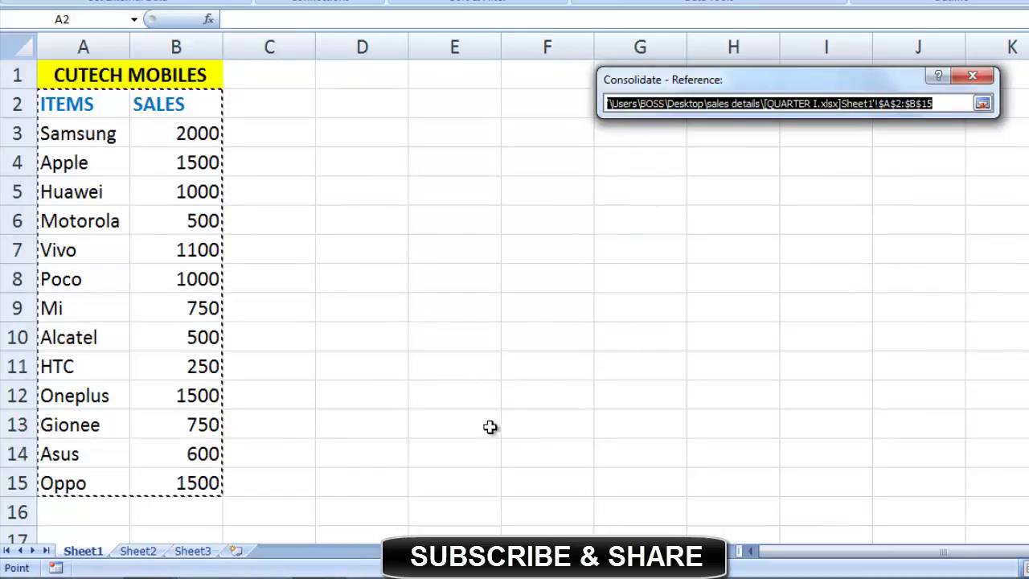
{"action": "left_click", "coordinate": [372, 560]}
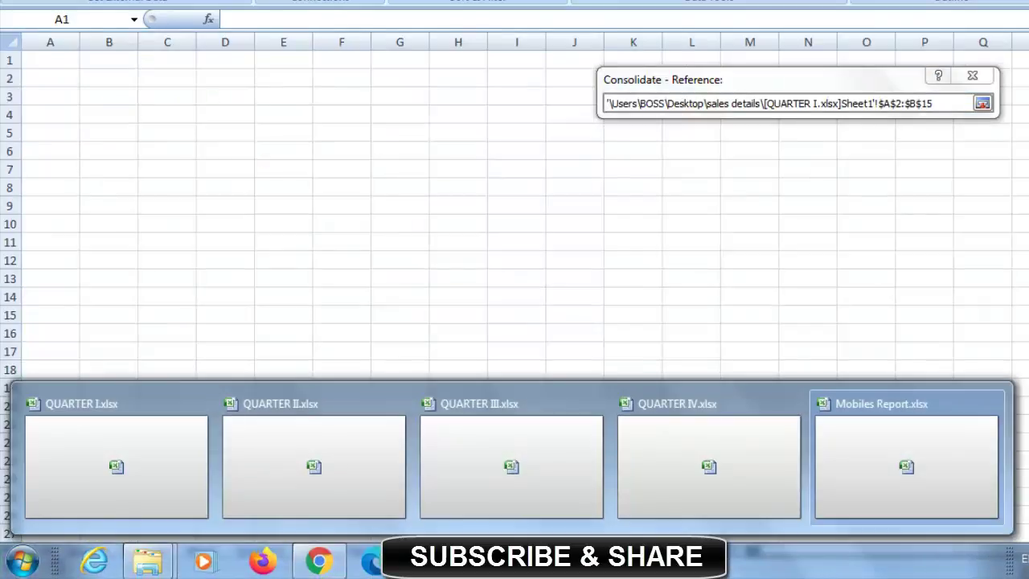
{"action": "left_click", "coordinate": [298, 459]}
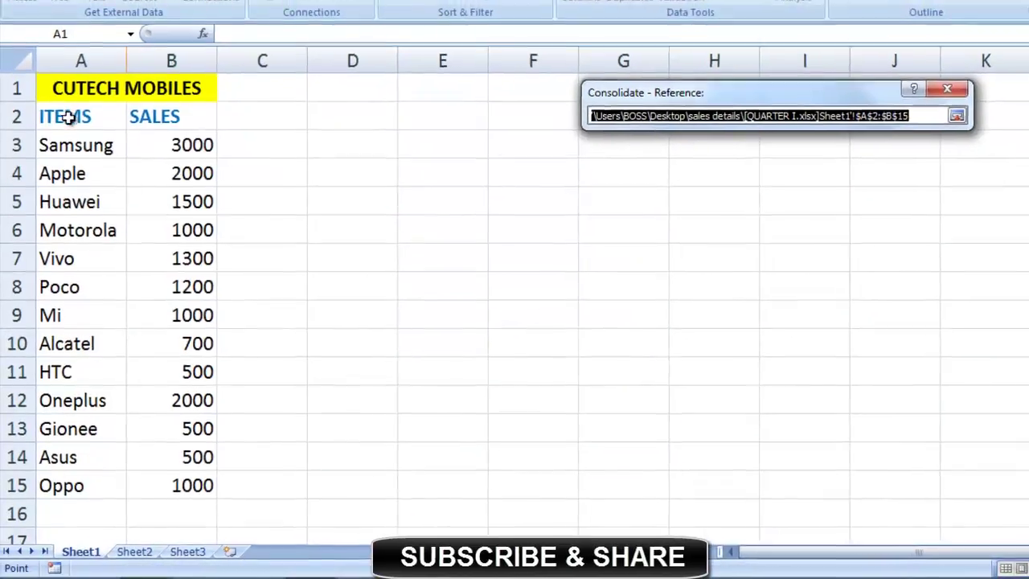
{"action": "mouse_move", "coordinate": [64, 104]}
{"action": "left_mouse_down"}
{"action": "mouse_move", "coordinate": [181, 415]}
{"action": "mouse_move", "coordinate": [184, 483]}
{"action": "left_mouse_up"}
{"action": "left_click", "coordinate": [906, 140]}
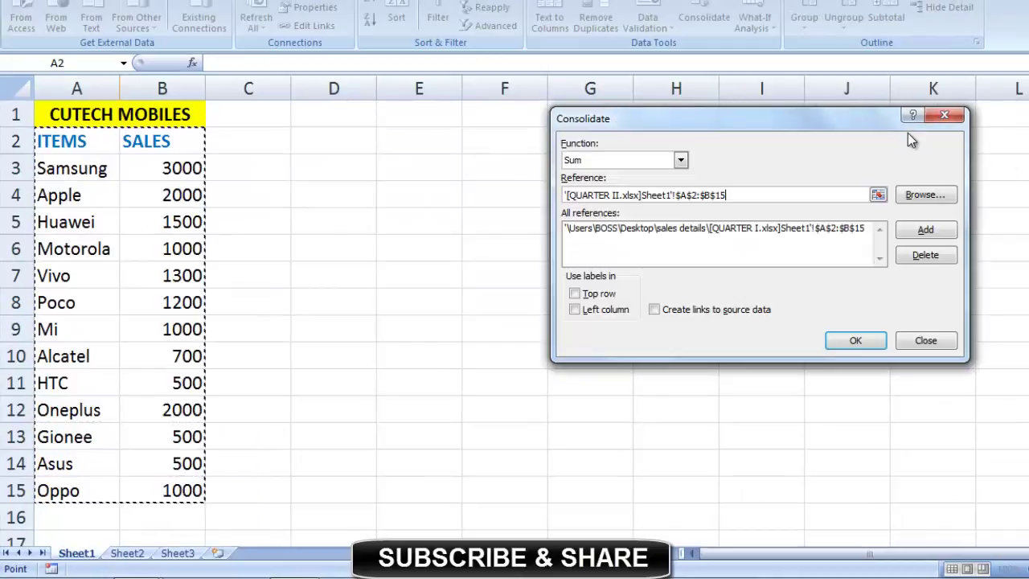
{"action": "left_click", "coordinate": [924, 230]}
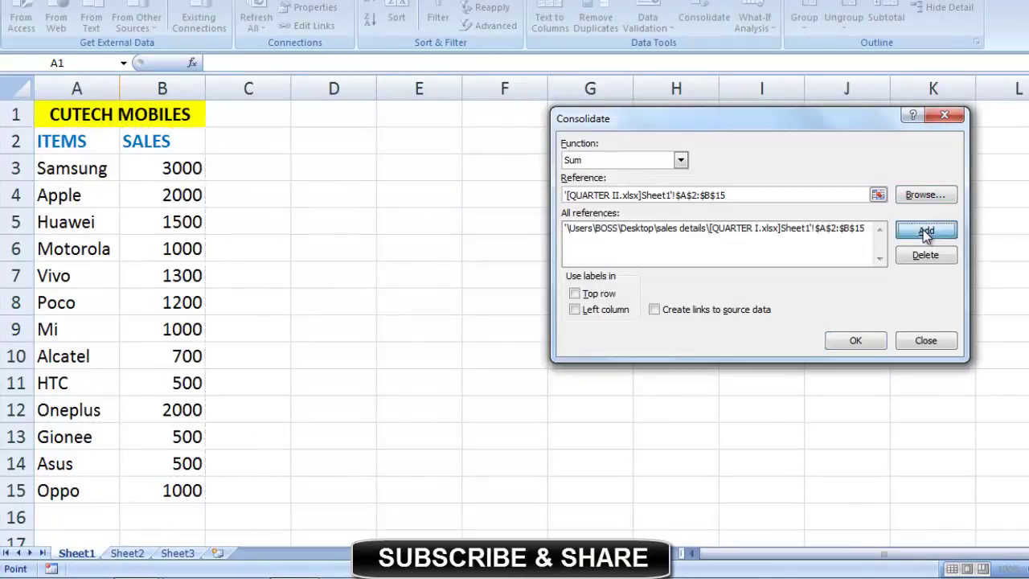
- Select range A2:B15 in QUARTER III.xlsx as the next consolidation reference
{"action": "left_click", "coordinate": [878, 194]}
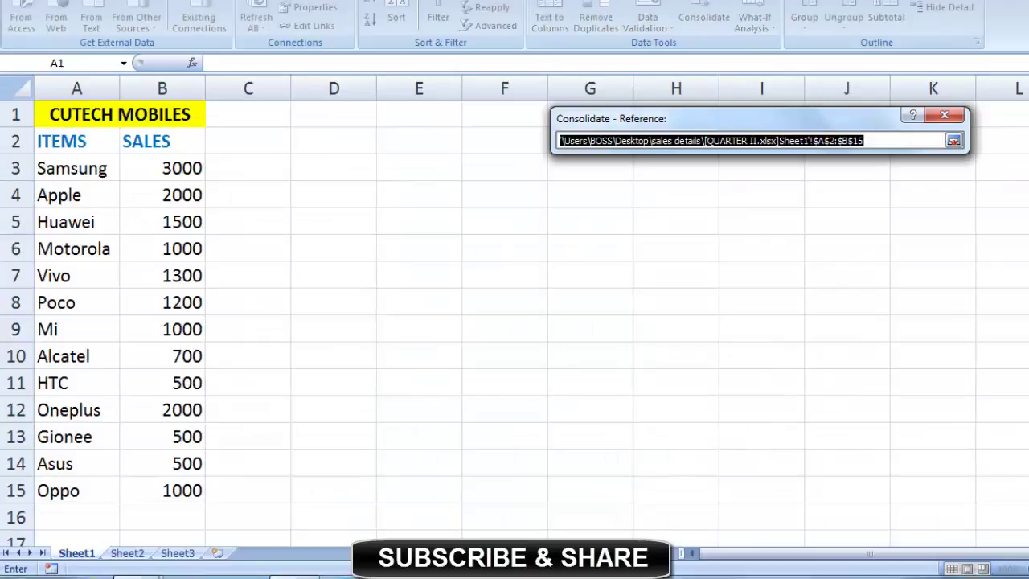
{"action": "left_click", "coordinate": [341, 562]}
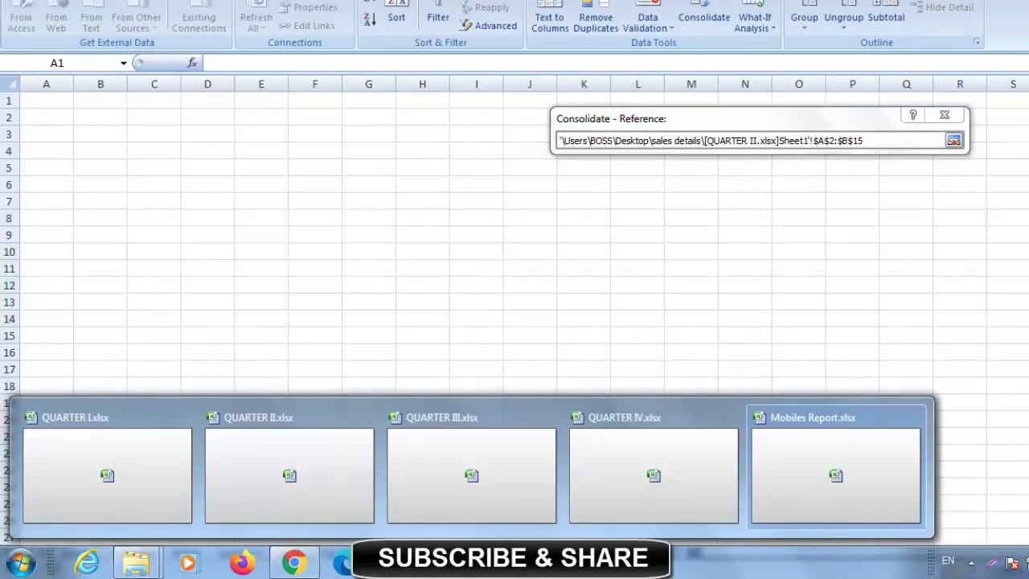
{"action": "left_click", "coordinate": [472, 480]}
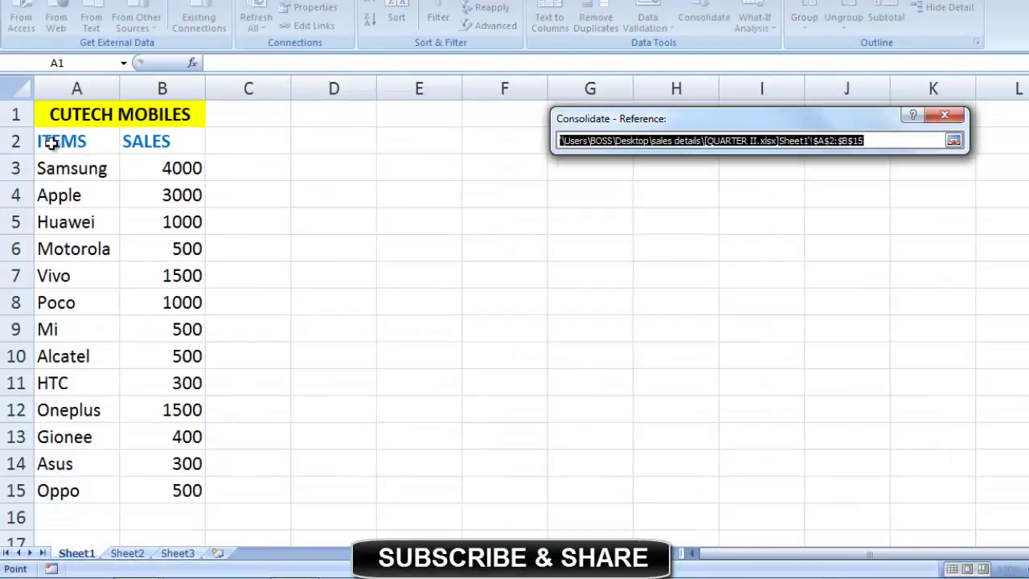
{"action": "left_click_drag", "start_coordinate": [50, 143], "coordinate": [201, 491]}
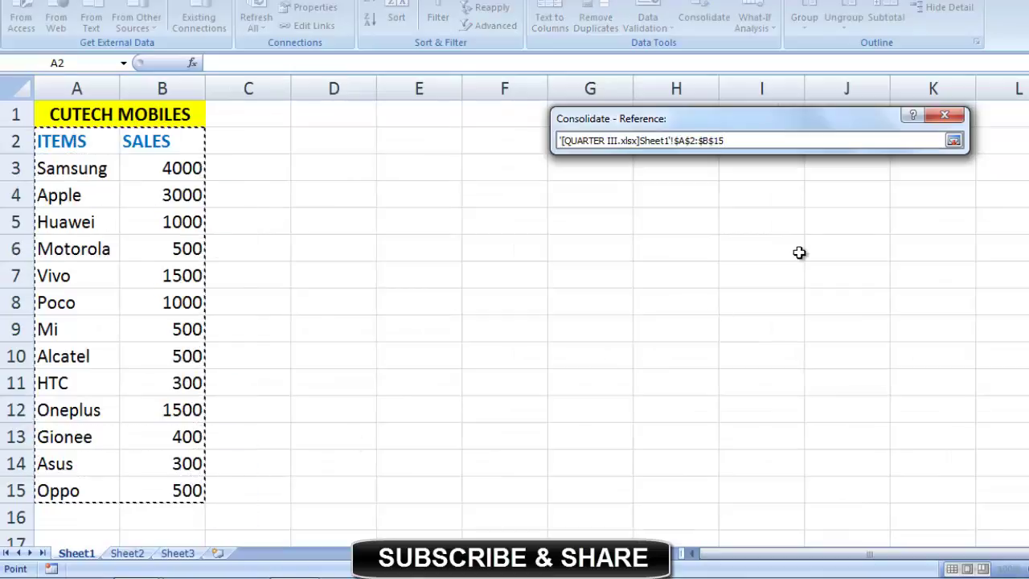
- Add the A2:B15 ranges of QUARTER III.xlsx and QUARTER IV.xlsx to the consolidation references
{"action": "left_click", "coordinate": [955, 141]}
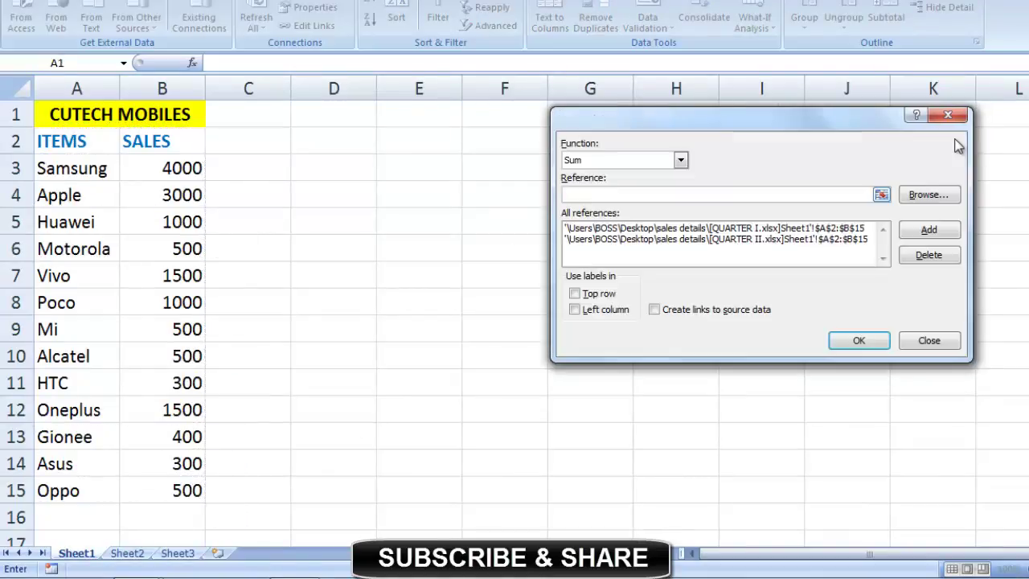
{"action": "left_click", "coordinate": [931, 230]}
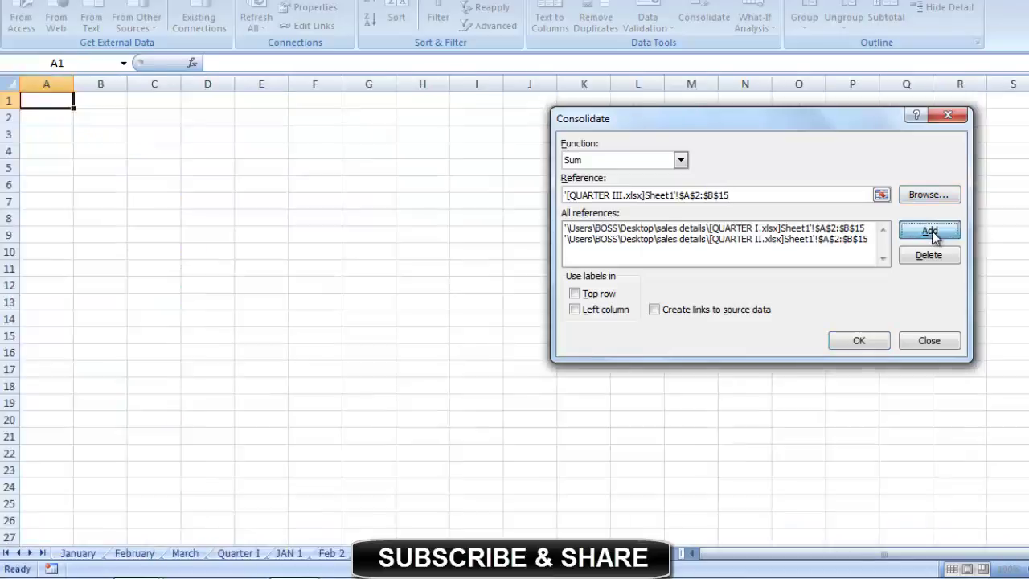
{"action": "left_click", "coordinate": [881, 194]}
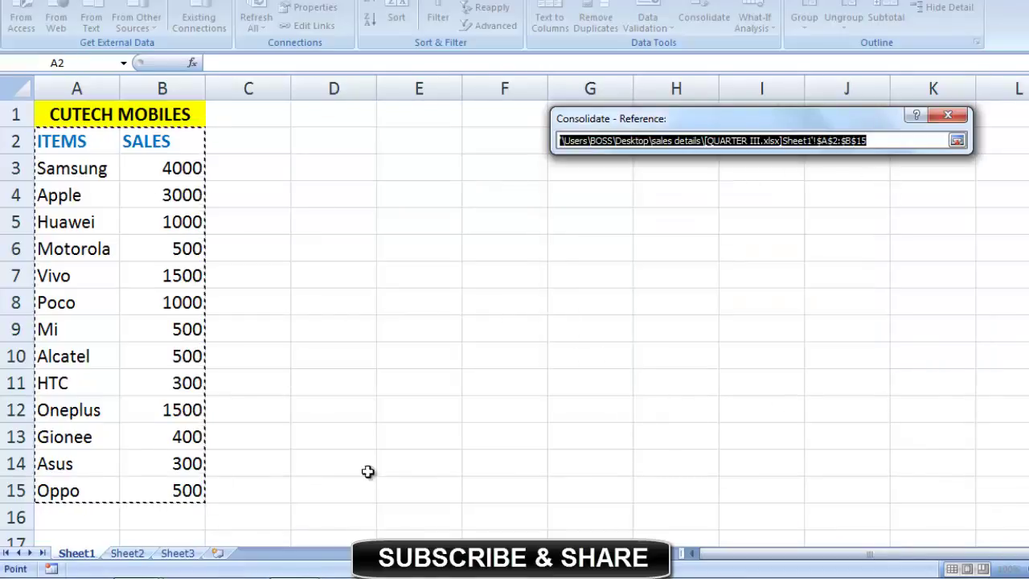
{"action": "key", "text": "ctrl+F6"}
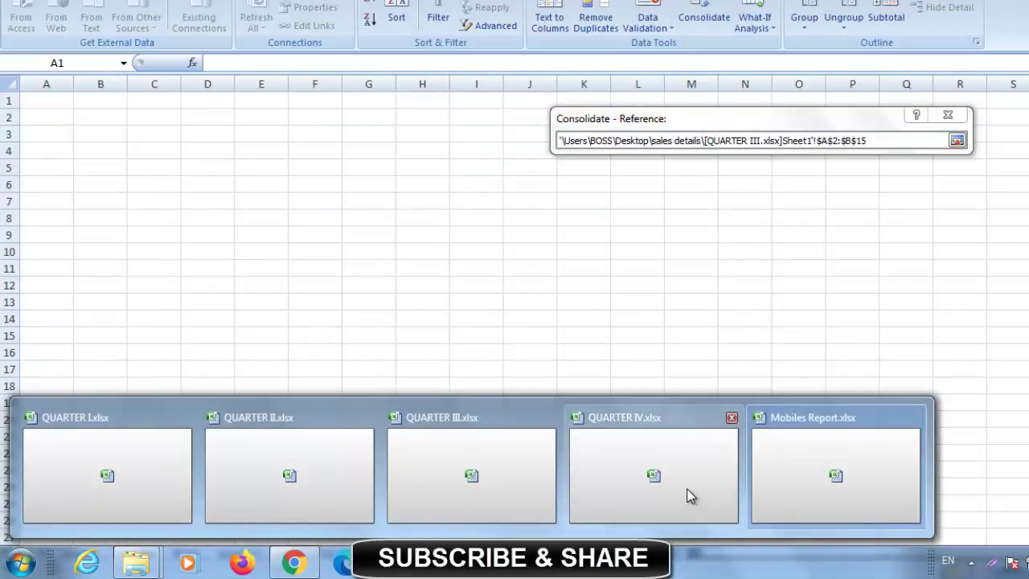
{"action": "left_click", "coordinate": [688, 496]}
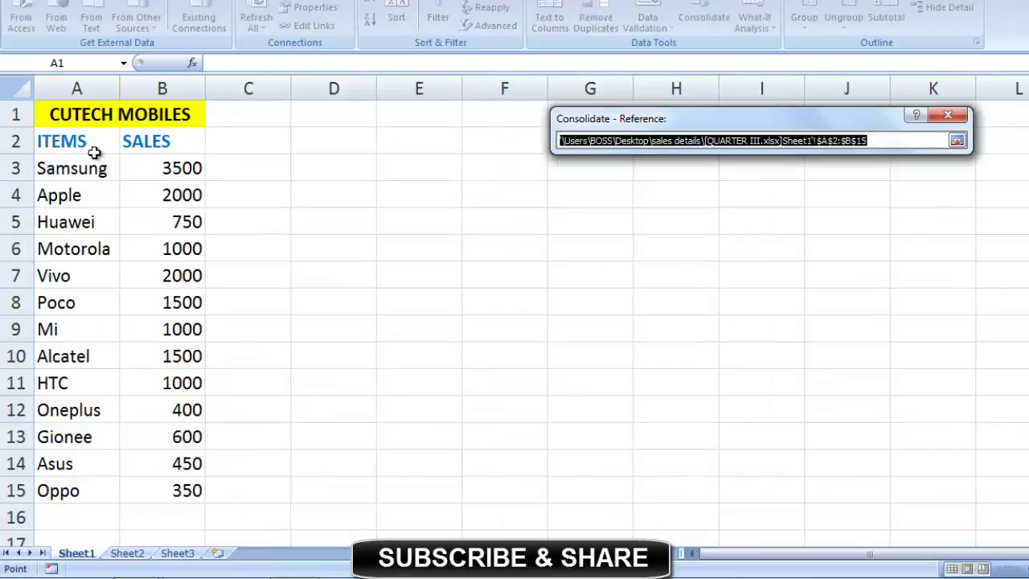
{"action": "left_click_drag", "start_coordinate": [60, 144], "coordinate": [188, 482]}
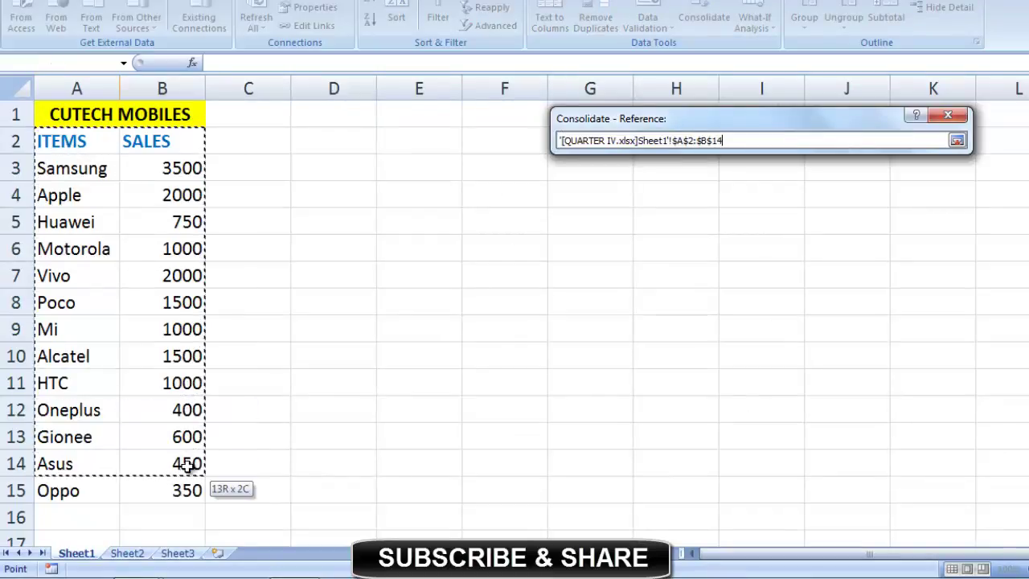
{"action": "left_click", "coordinate": [958, 142]}
{"action": "left_click", "coordinate": [936, 231]}
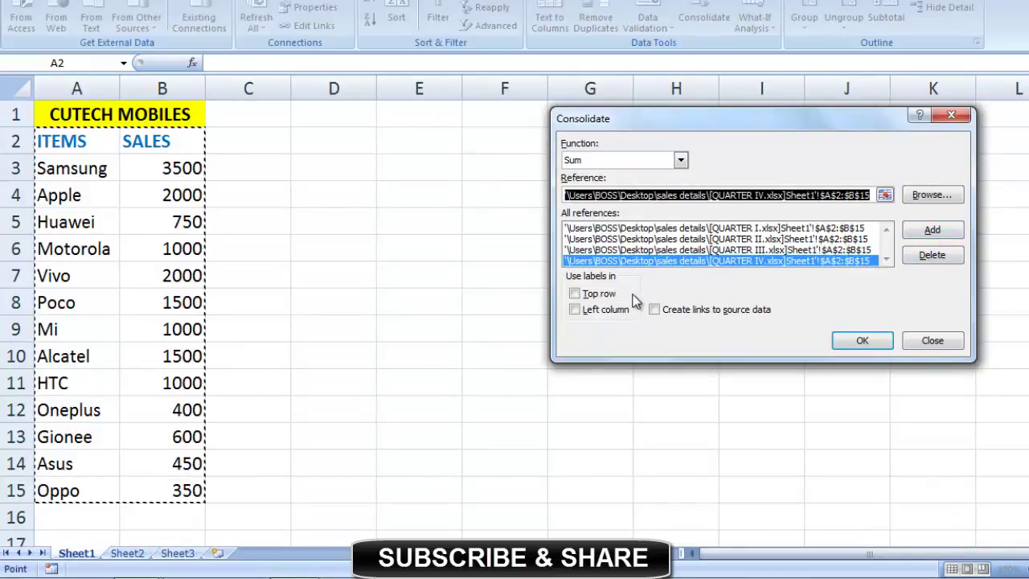
- Run the consolidation using Top row and Left column labels, with links to source data
{"action": "left_click", "coordinate": [575, 294]}
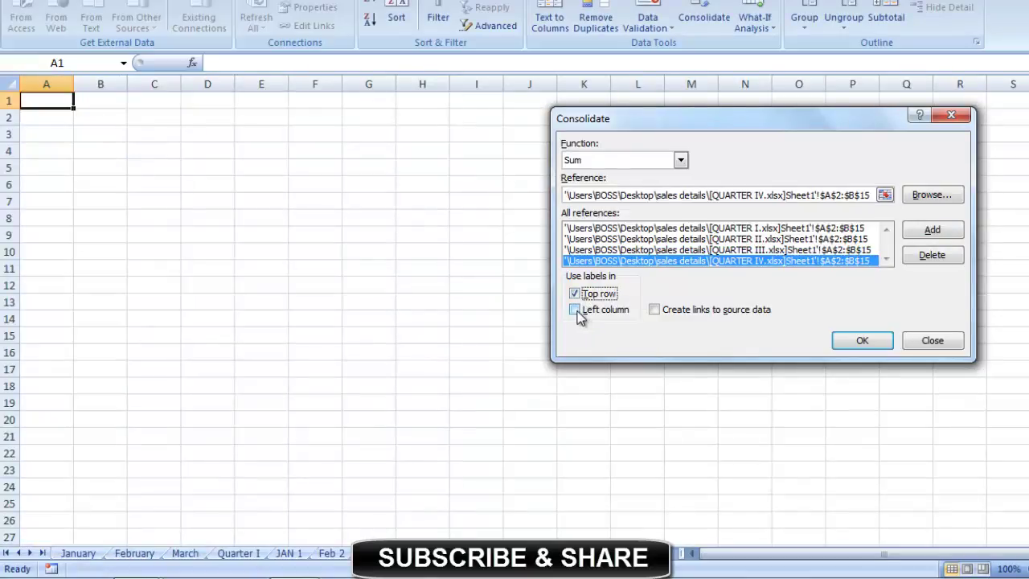
{"action": "left_click", "coordinate": [575, 310]}
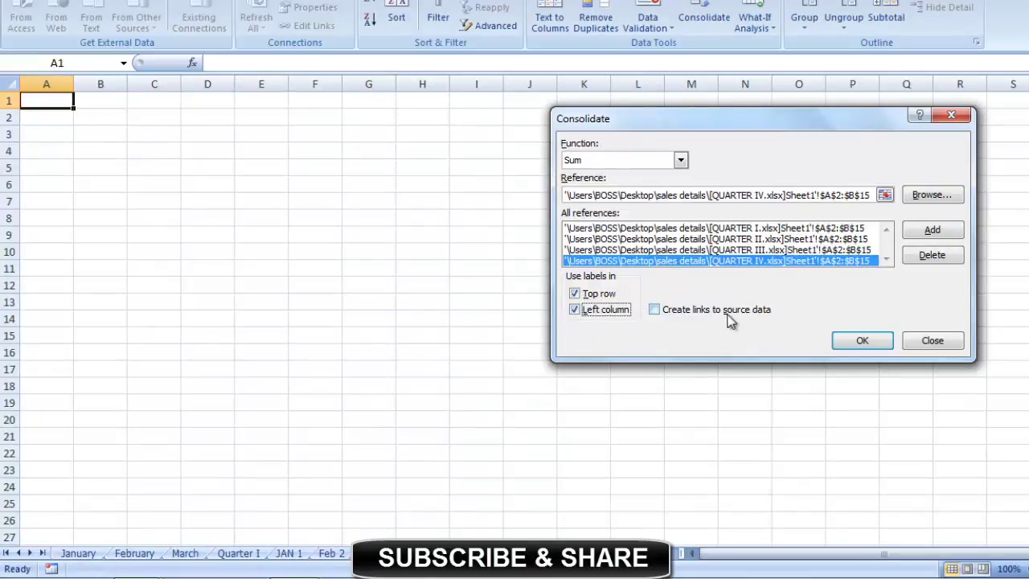
{"action": "left_click", "coordinate": [655, 311]}
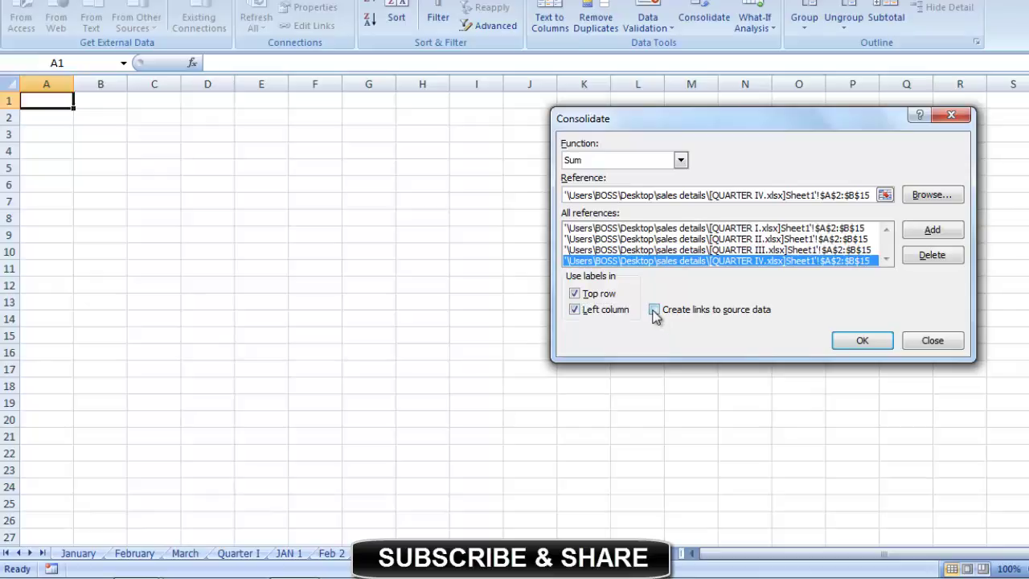
{"action": "left_click", "coordinate": [862, 341]}
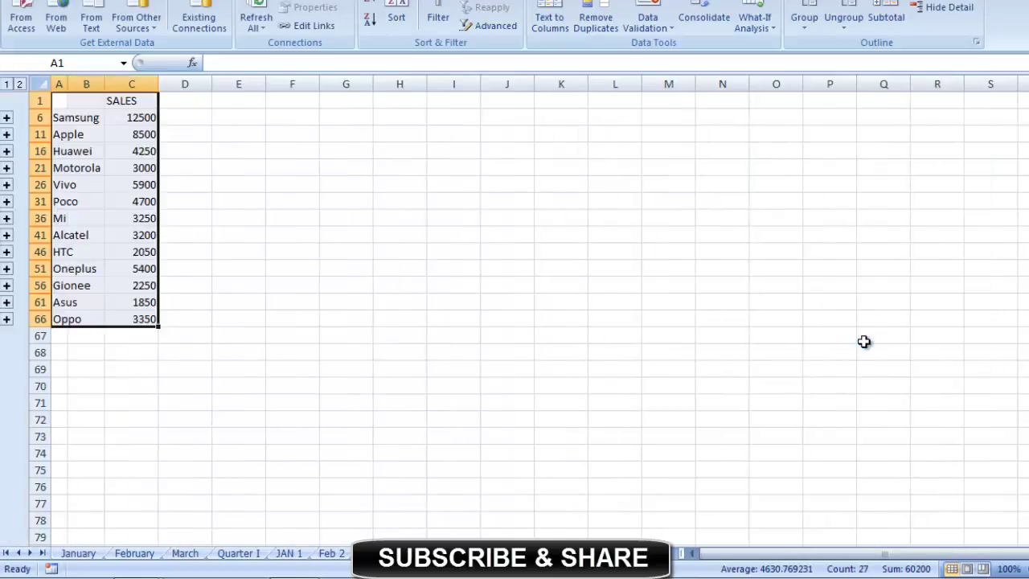
- Inspect the consolidated SUM formulas, such as Samsung's 12500 total
{"action": "left_click", "coordinate": [148, 150]}
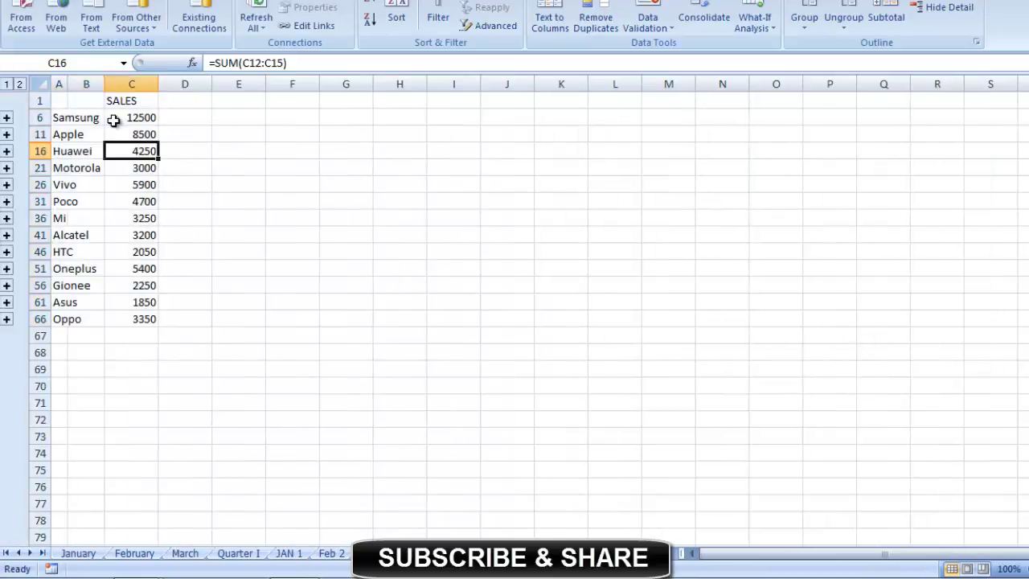
{"action": "left_click", "coordinate": [116, 120]}
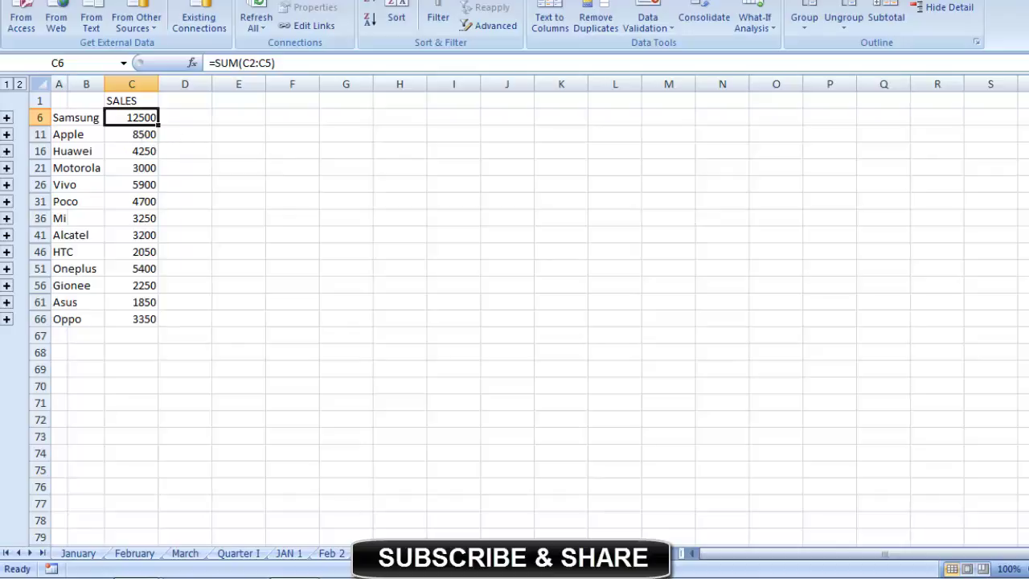
{"action": "left_click", "coordinate": [394, 561]}
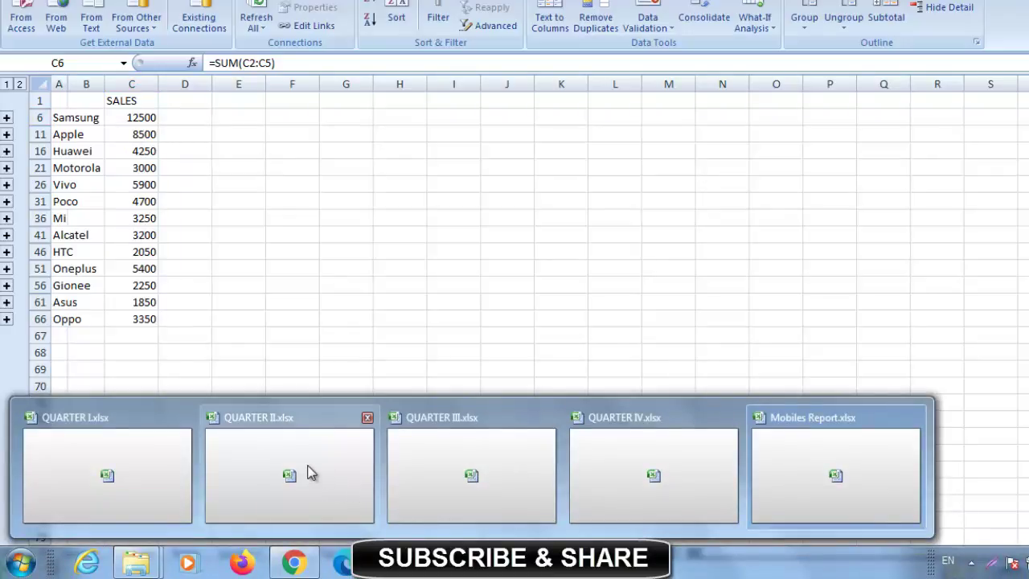
{"action": "left_click", "coordinate": [133, 470]}
{"action": "left_click", "coordinate": [187, 176]}
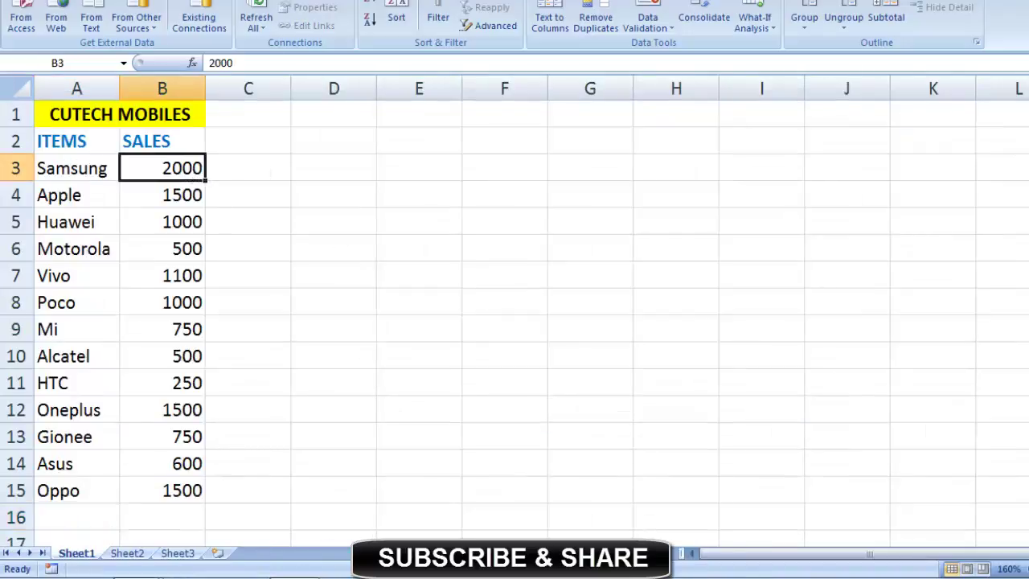
{"action": "left_click", "coordinate": [394, 562]}
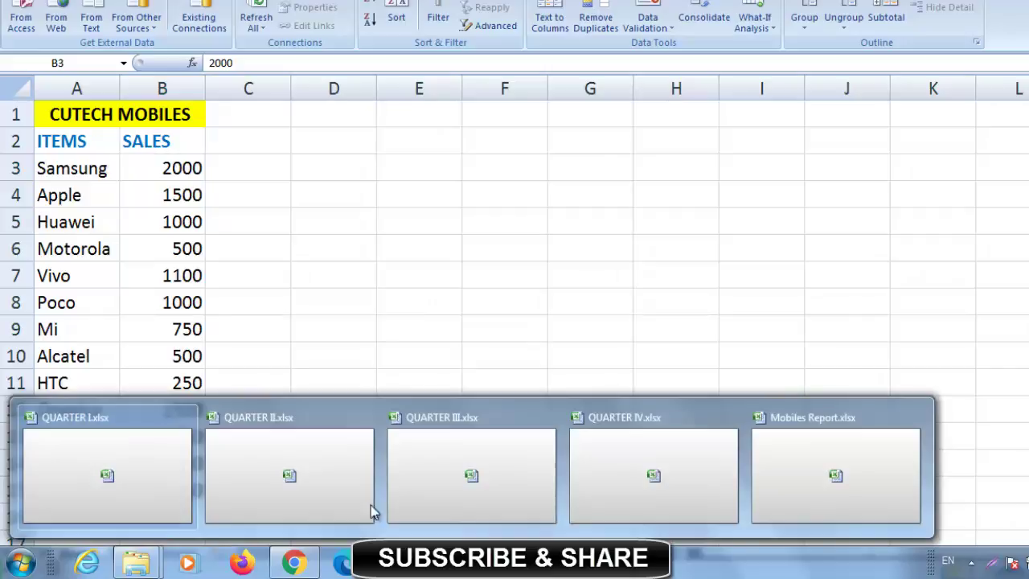
{"action": "left_click", "coordinate": [370, 506]}
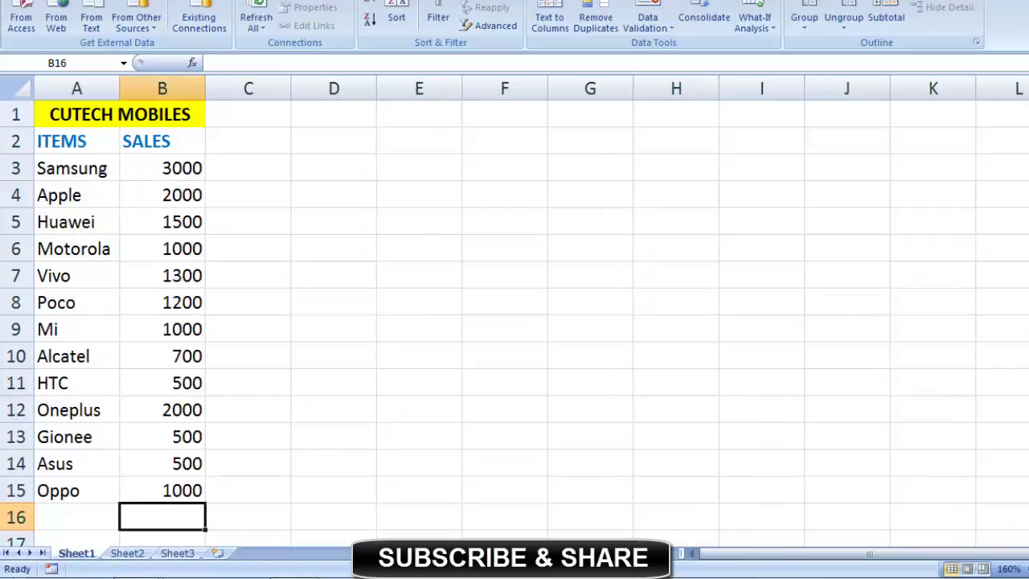
{"action": "left_click", "coordinate": [394, 561]}
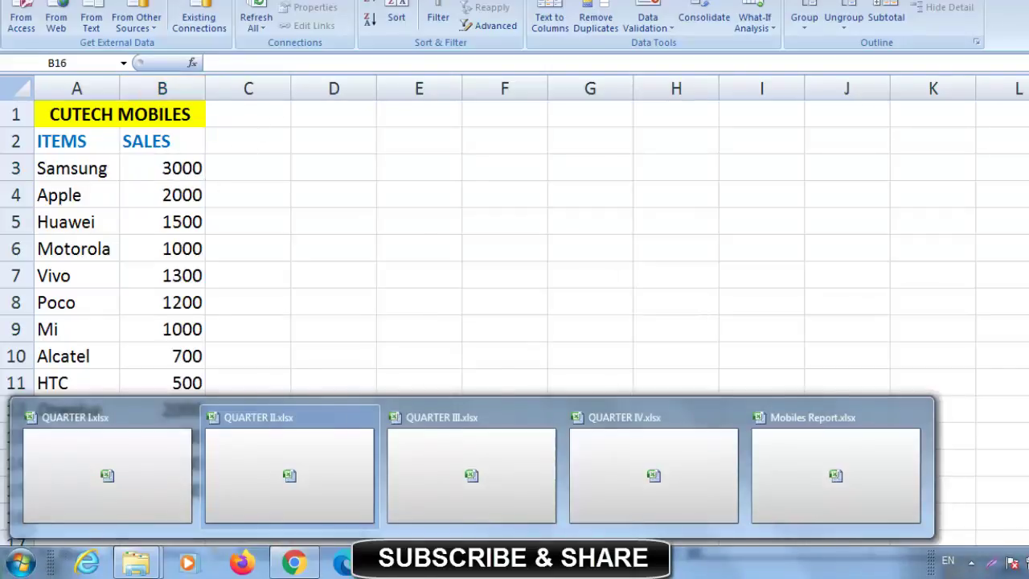
{"action": "left_click", "coordinate": [552, 502]}
{"action": "left_click", "coordinate": [190, 178]}
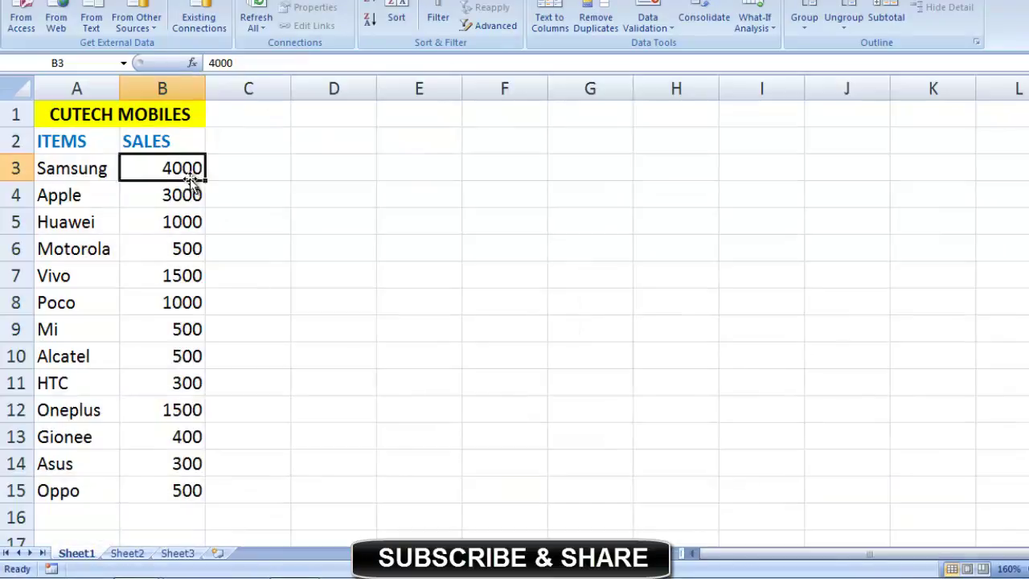
{"action": "left_click", "coordinate": [394, 562]}
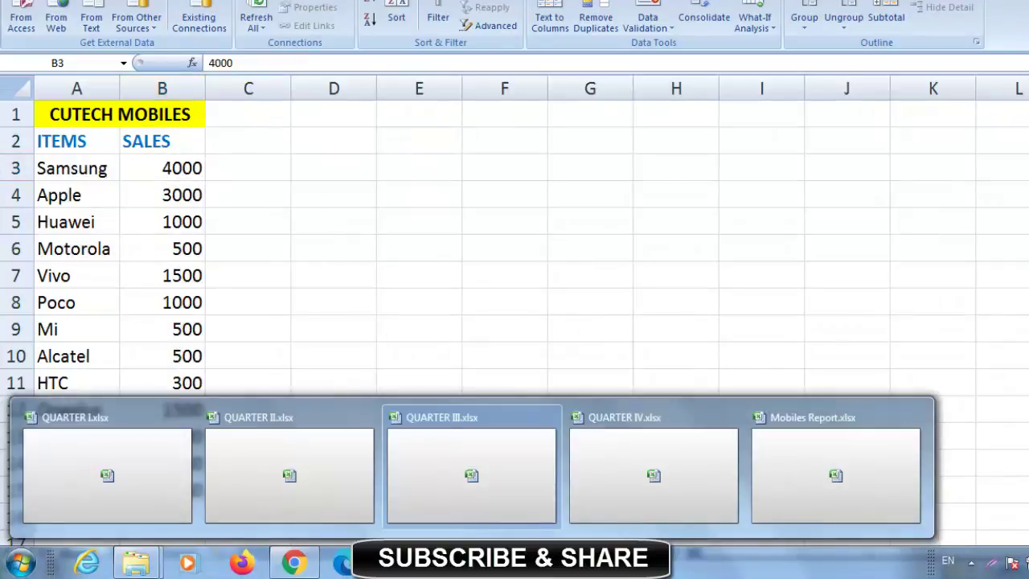
{"action": "left_click", "coordinate": [691, 499]}
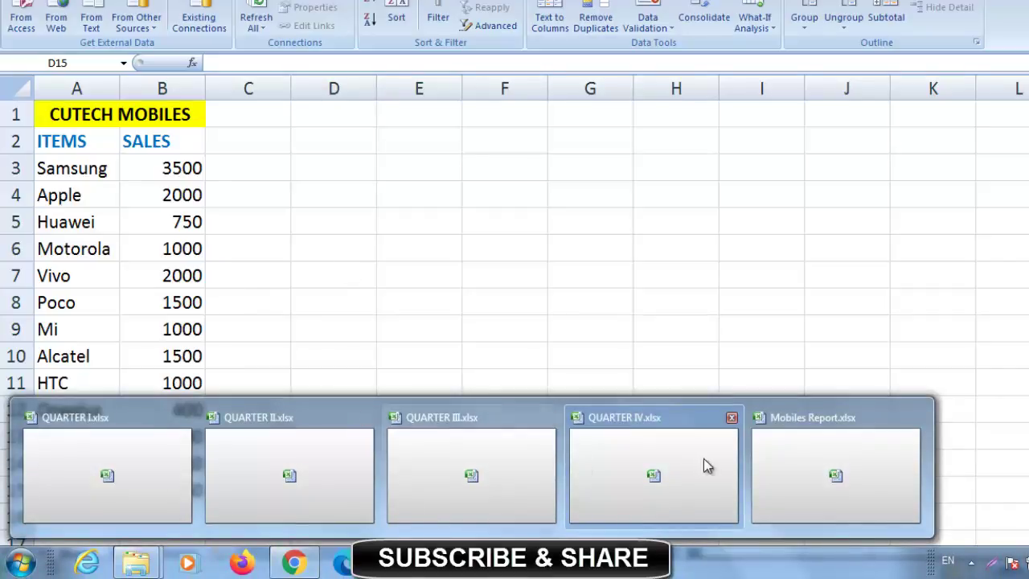
{"action": "left_click", "coordinate": [792, 470]}
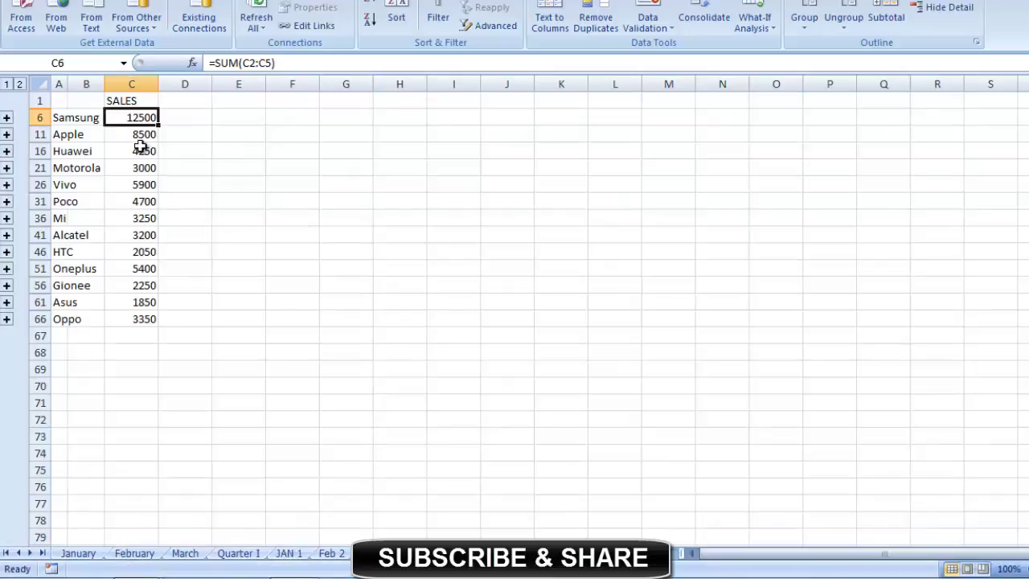
- In QUARTER I.xlsx, set Samsung's sales in B3 to 0
{"action": "left_click", "coordinate": [142, 148]}
{"action": "scroll", "coordinate": [378, 302], "scroll_direction": "up", "scroll_amount": 5, "text": "ctrl"}
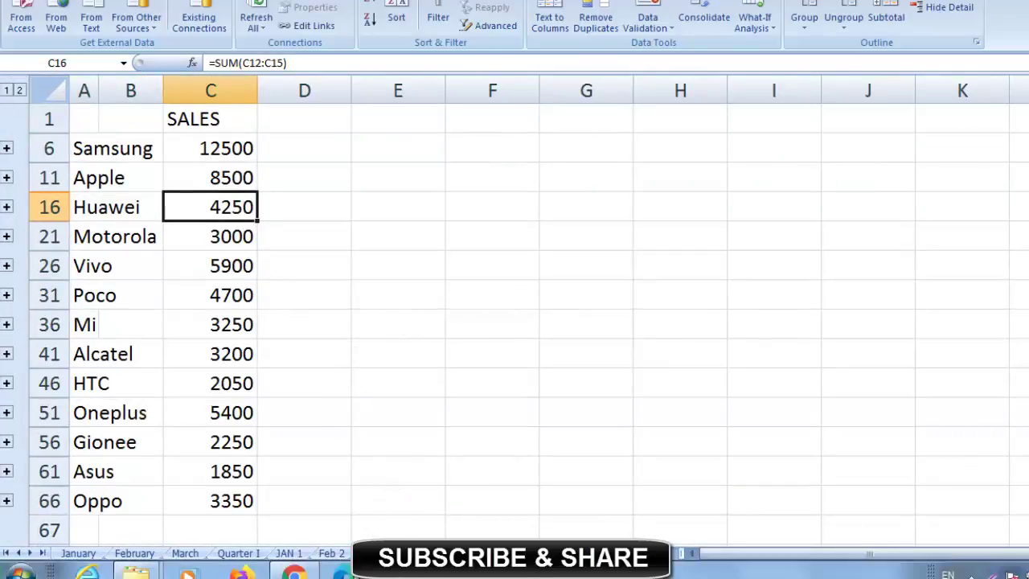
{"action": "mouse_move", "coordinate": [341, 563]}
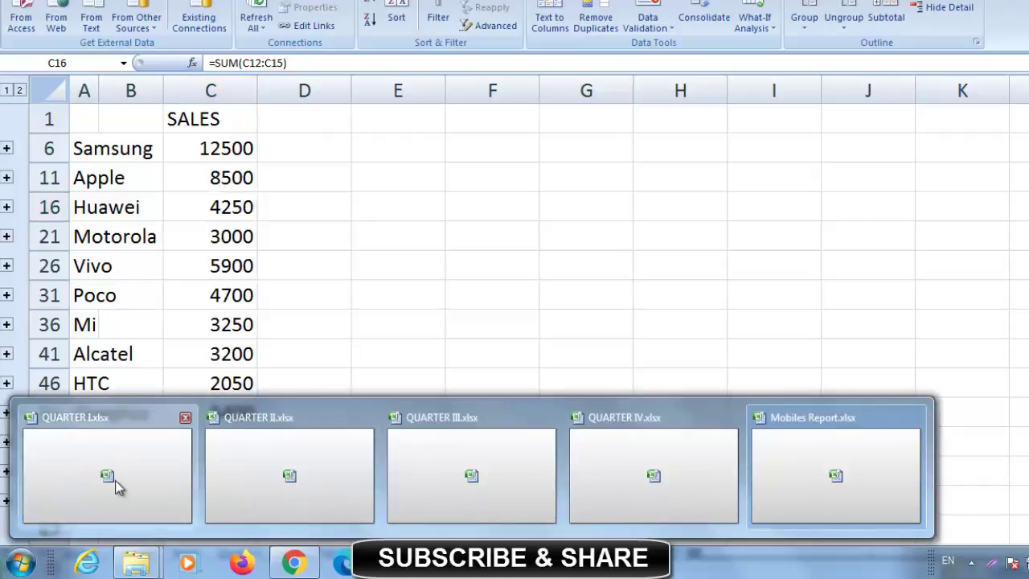
{"action": "left_click", "coordinate": [115, 485]}
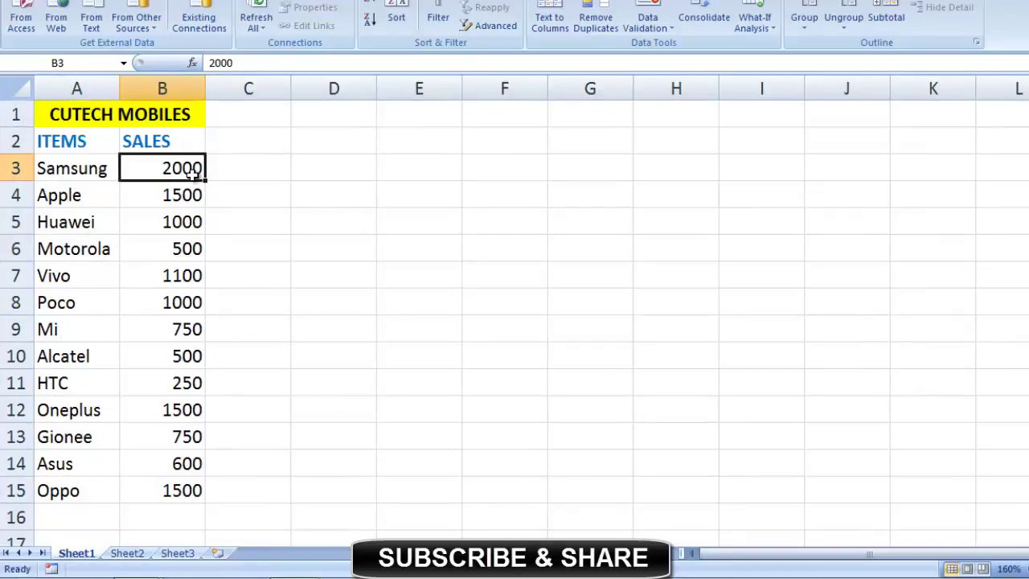
{"action": "type", "text": "0"}
{"action": "key", "text": "Return"}
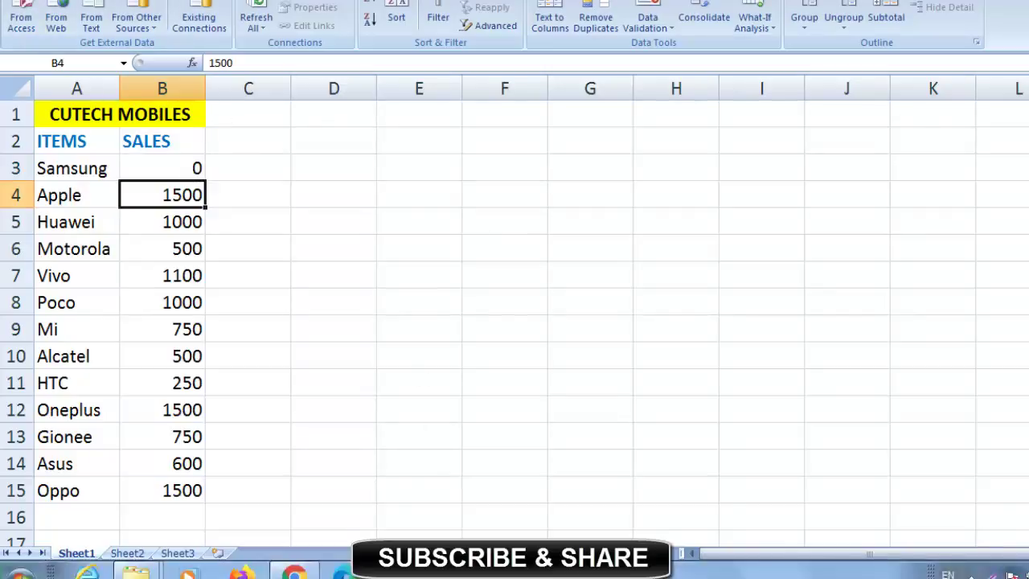
- Back in Mobiles Report, confirm Samsung's consolidated total has dropped to 10500
{"action": "left_click", "coordinate": [447, 563]}
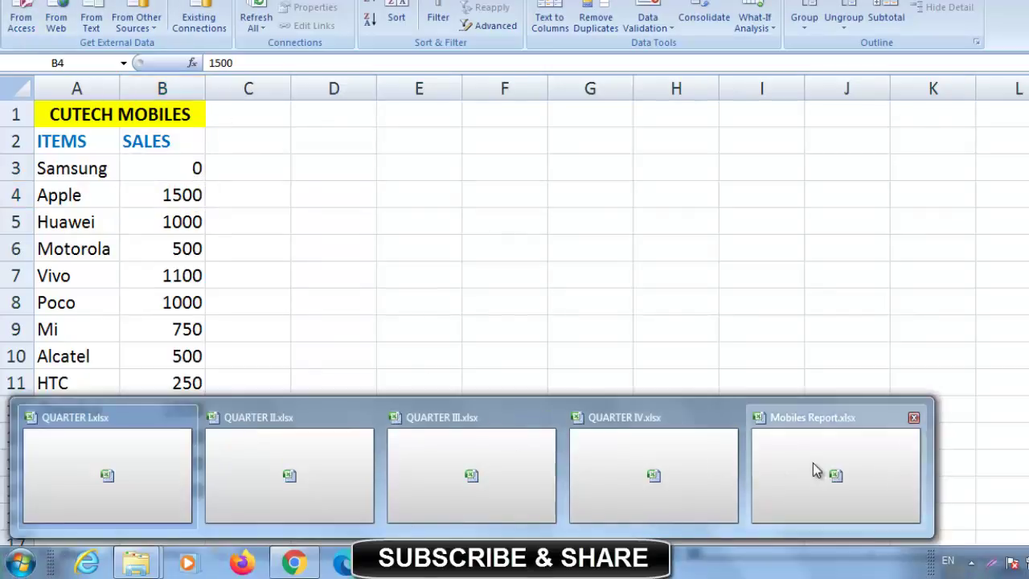
{"action": "left_click", "coordinate": [813, 462]}
{"action": "left_click", "coordinate": [232, 149]}
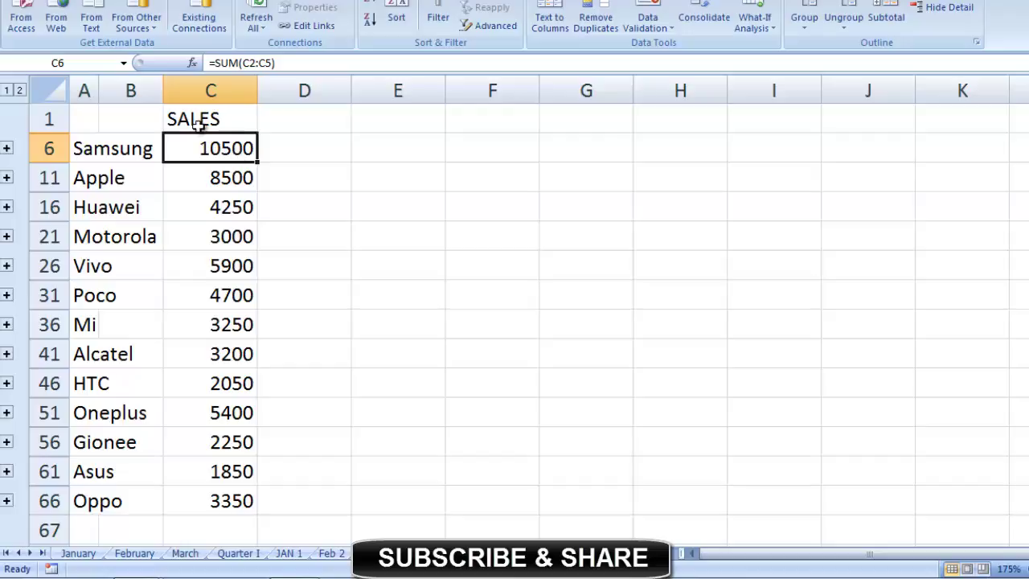
{"action": "left_click", "coordinate": [140, 119]}
{"action": "left_click", "coordinate": [201, 122]}
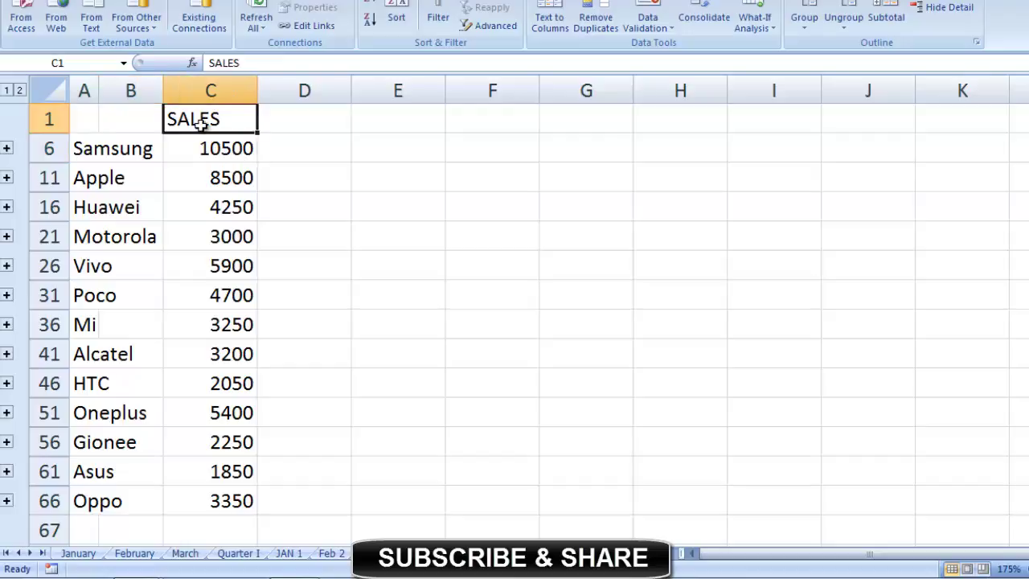